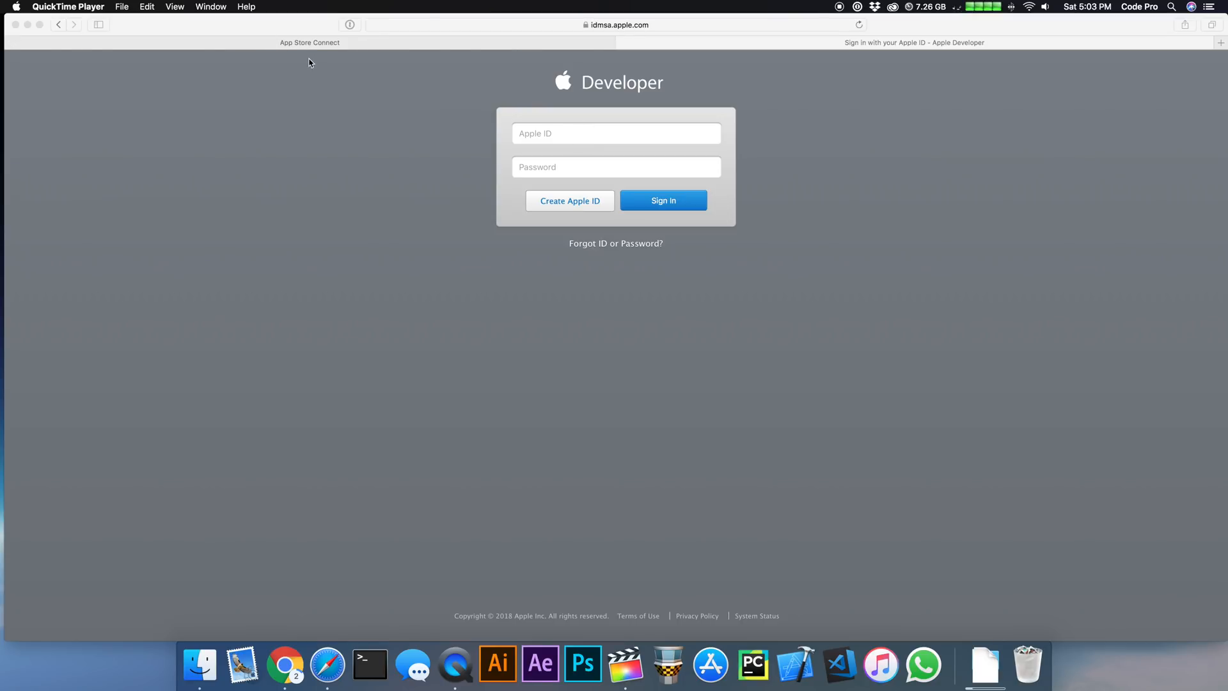
# Bring up the App Store Connect dashboard and reach the My Apps list
pyautogui.click(291, 46)
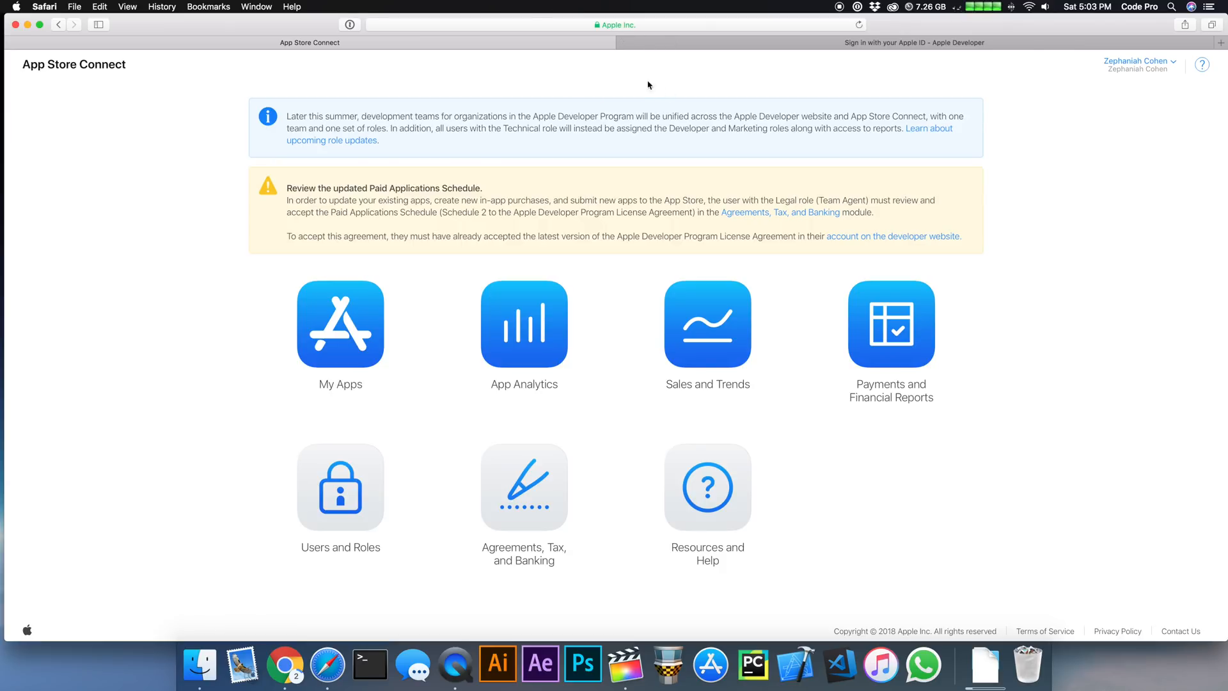
pyautogui.click(566, 25)
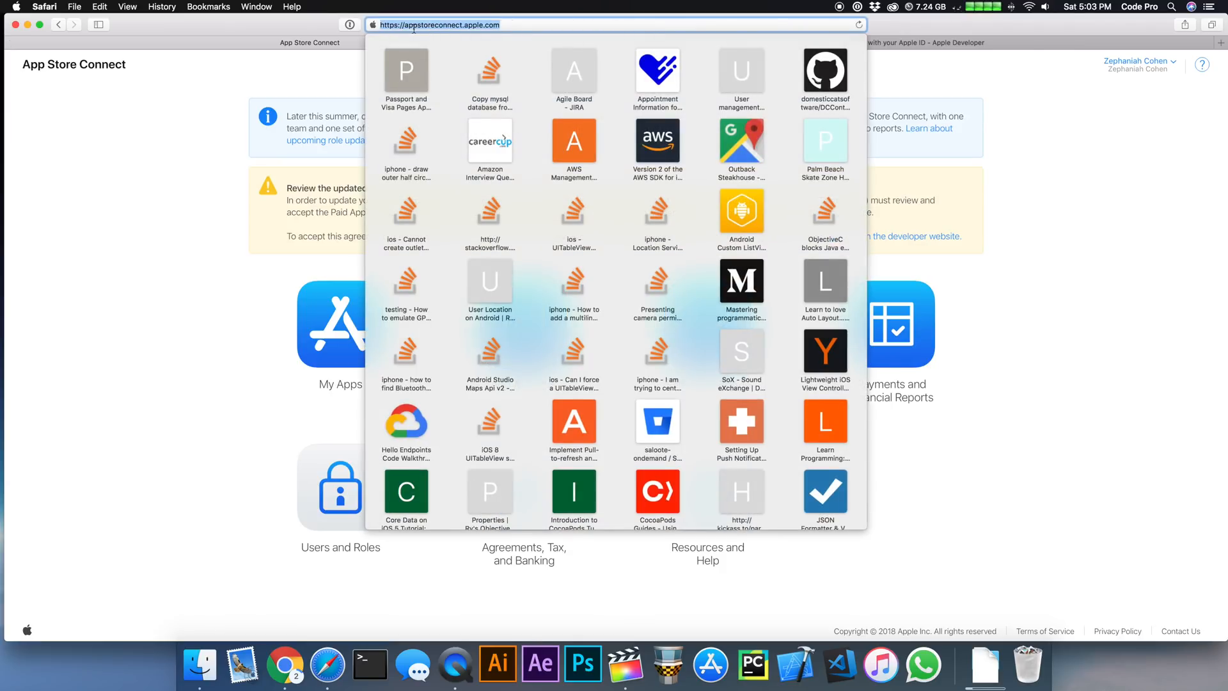
pyautogui.press('Escape')
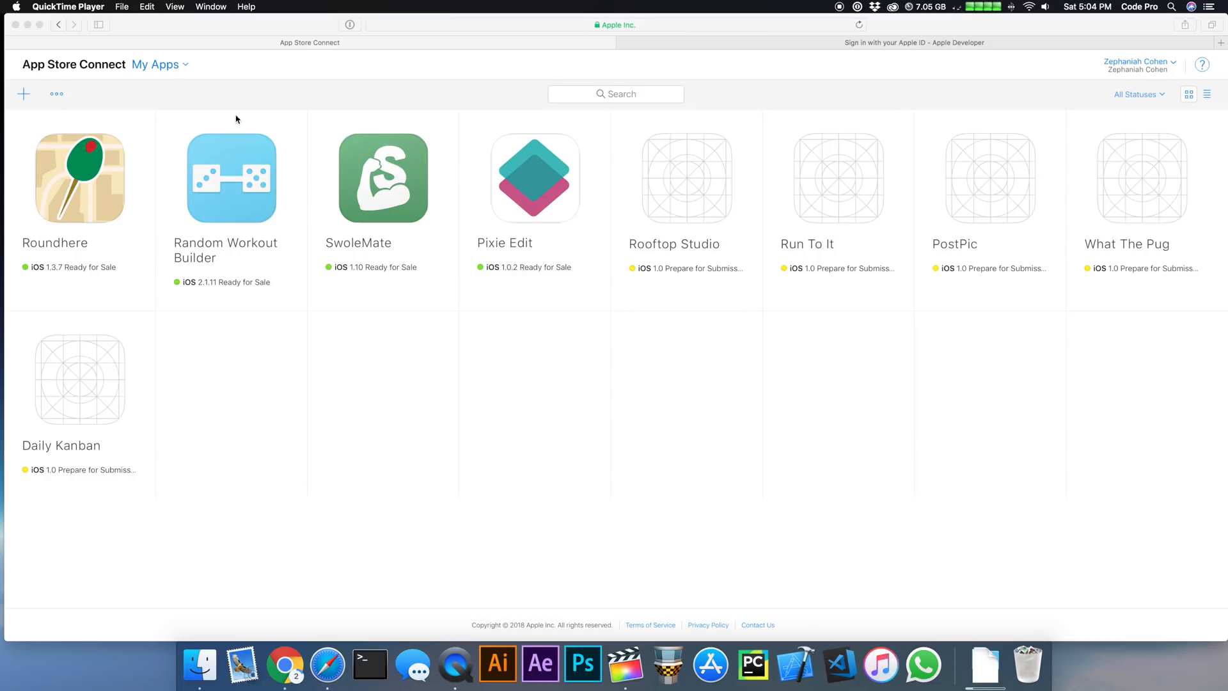
pyautogui.click(230, 67)
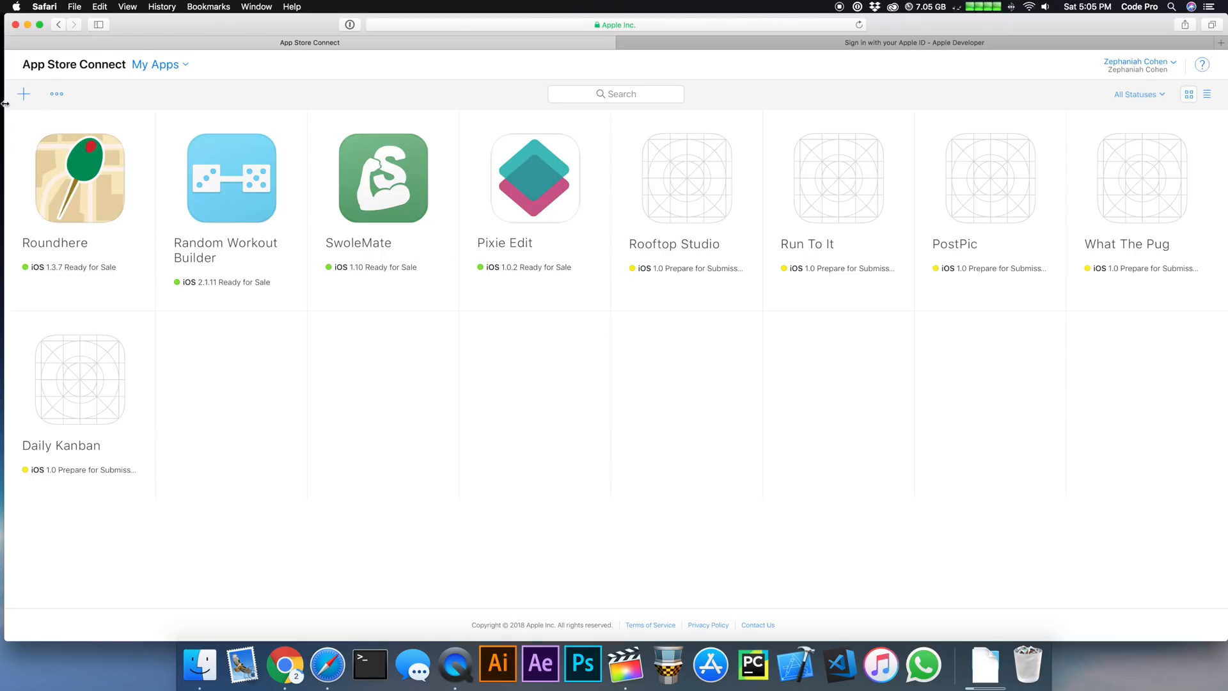
# Start a New App from the + menu and continue past the Agreement Update notice
pyautogui.click(24, 94)
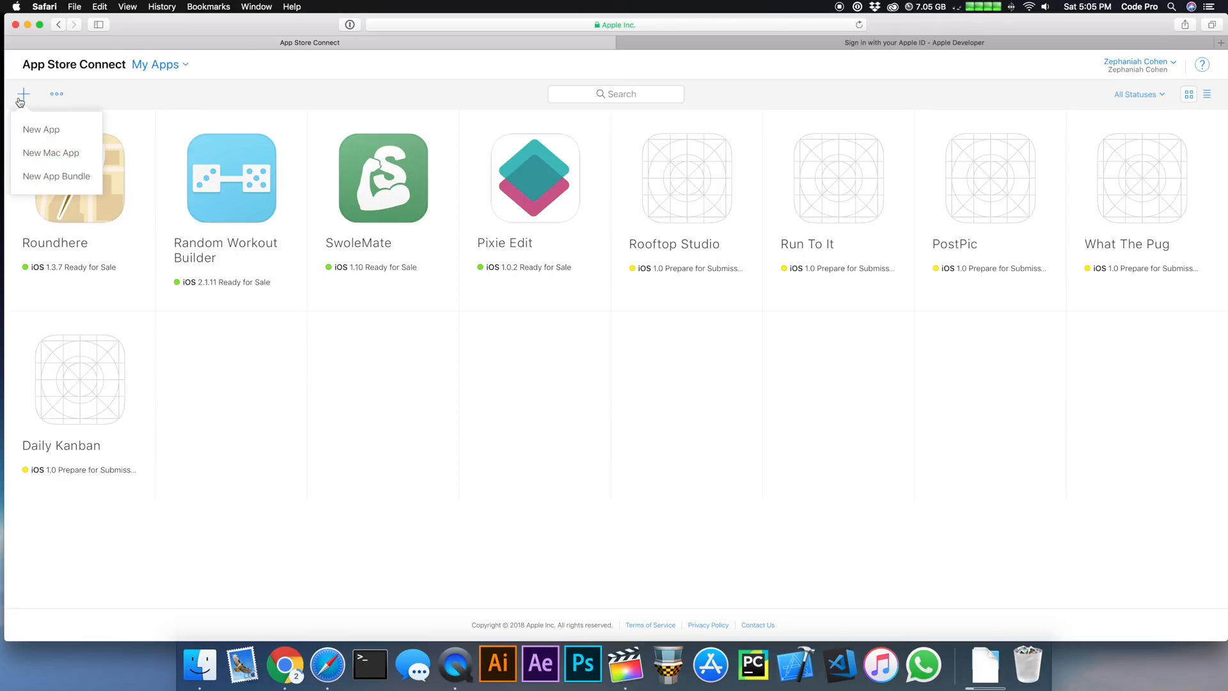
pyautogui.click(36, 130)
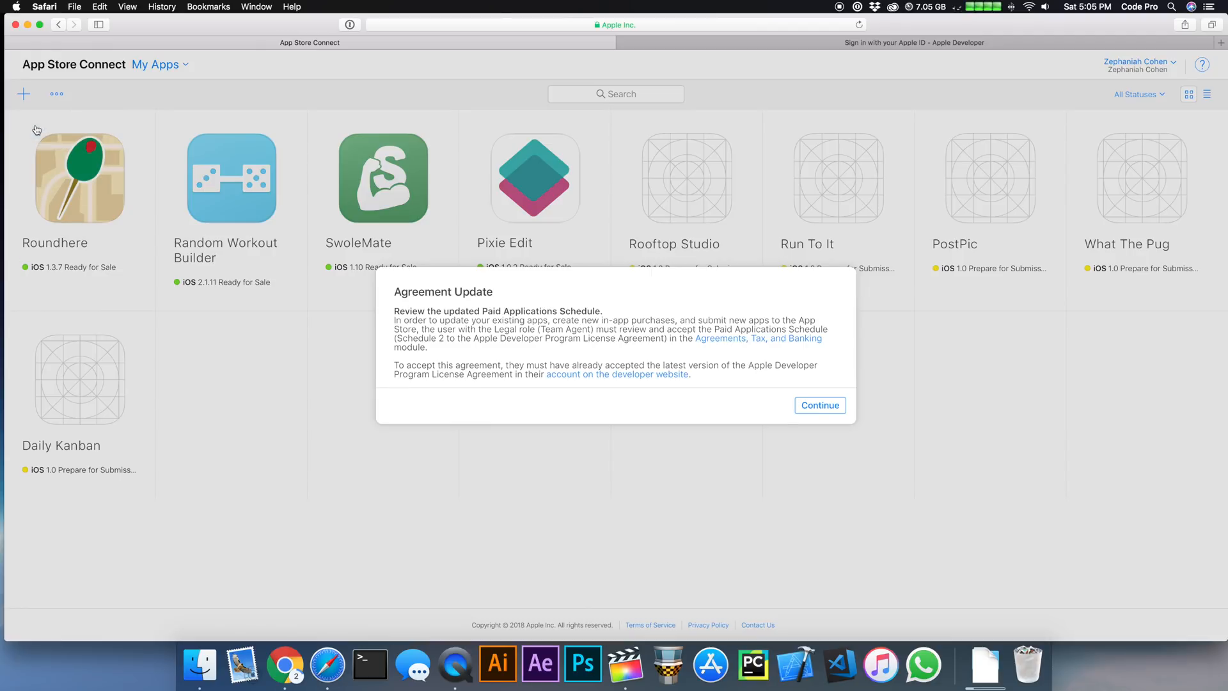
pyautogui.click(803, 407)
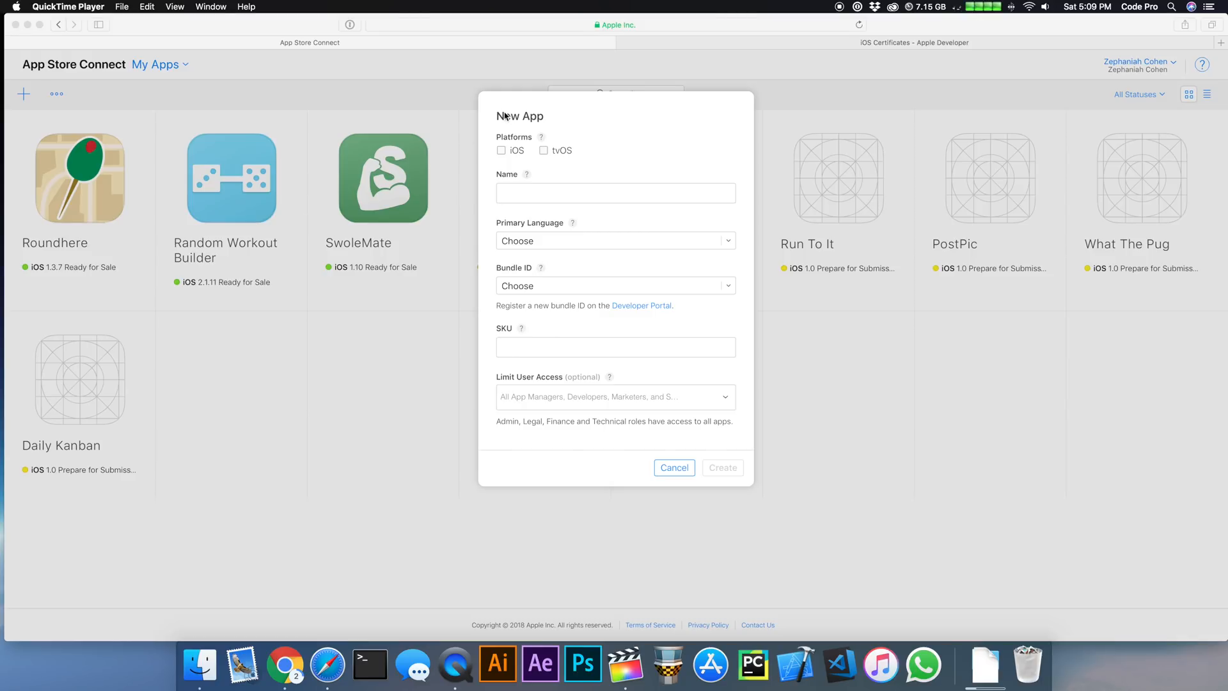
# Mark the app as iOS, name it CodeProTutorials, choose English (U.S.), and read the Bundle ID help
pyautogui.click(501, 154)
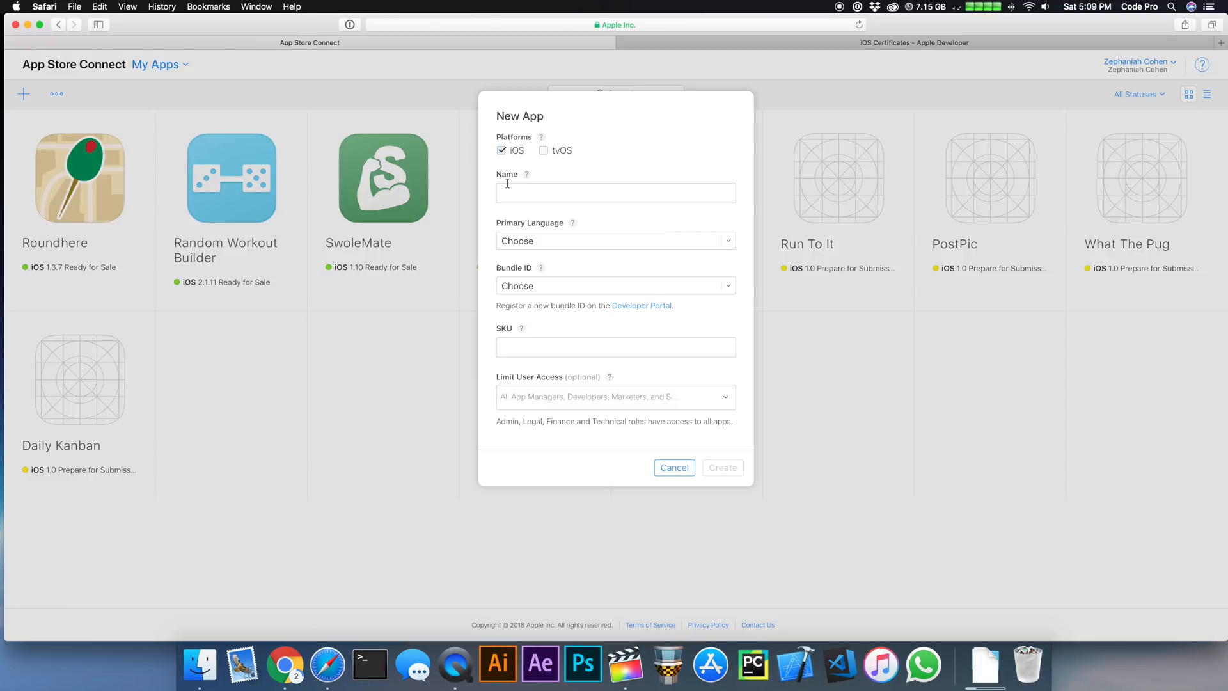
pyautogui.click(508, 186)
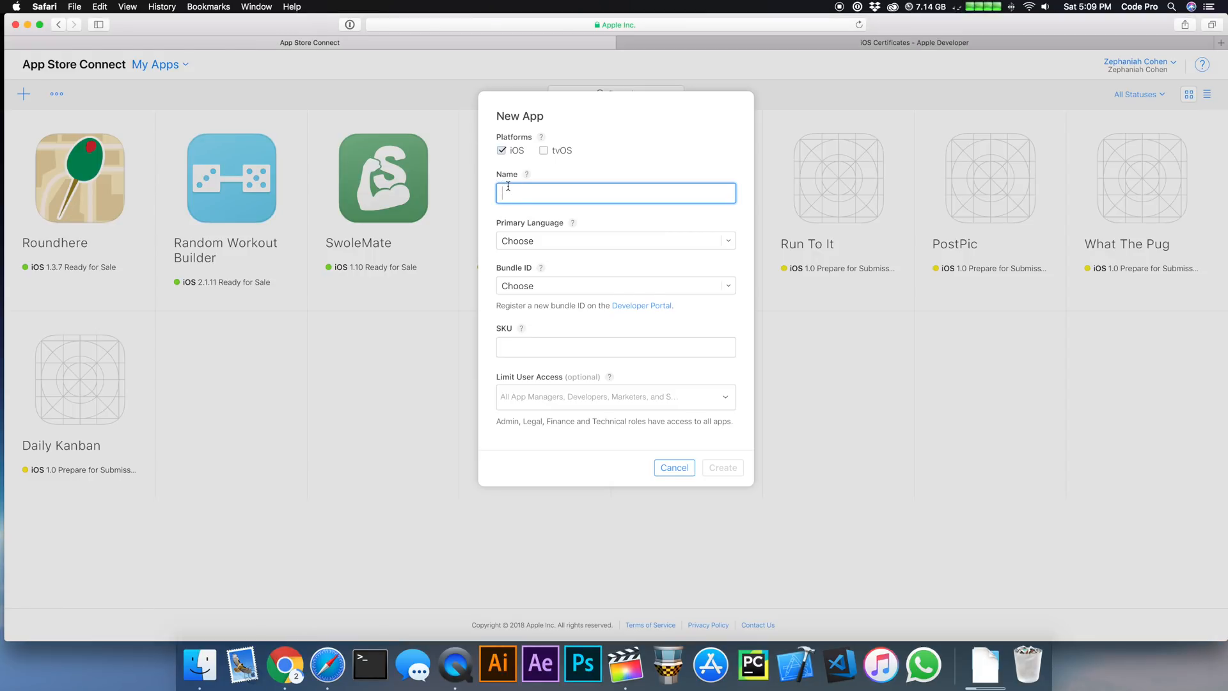
pyautogui.write('CodeProTutorials')
pyautogui.click(725, 247)
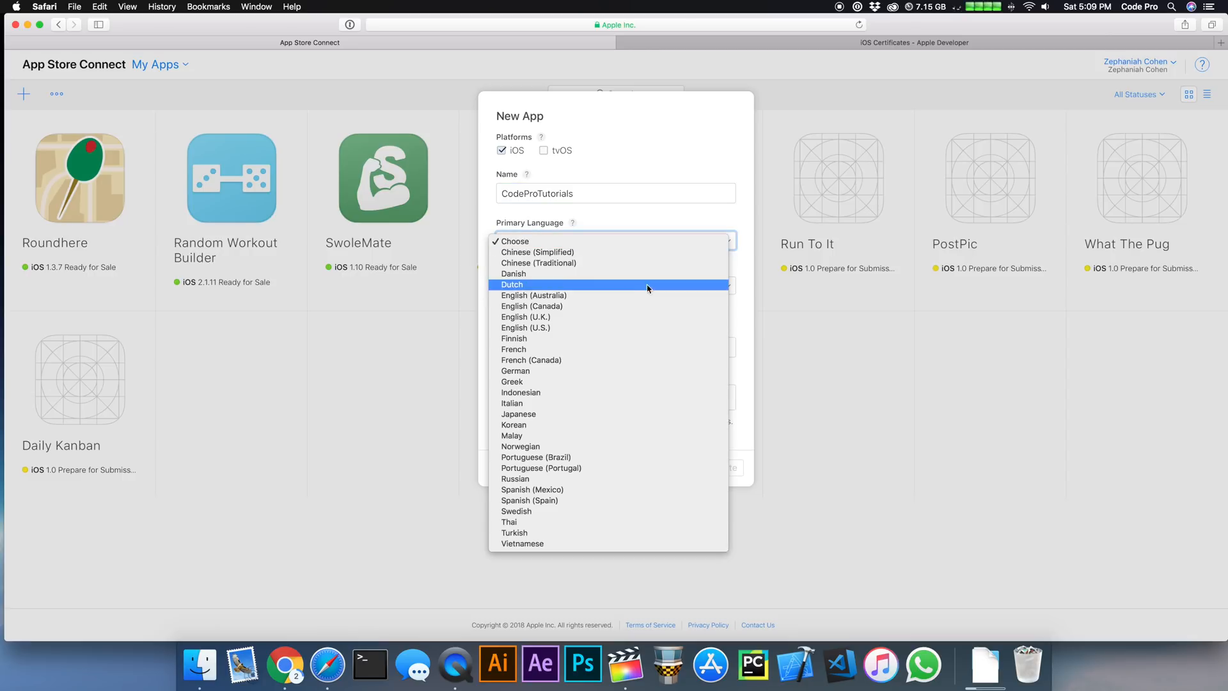
pyautogui.click(551, 328)
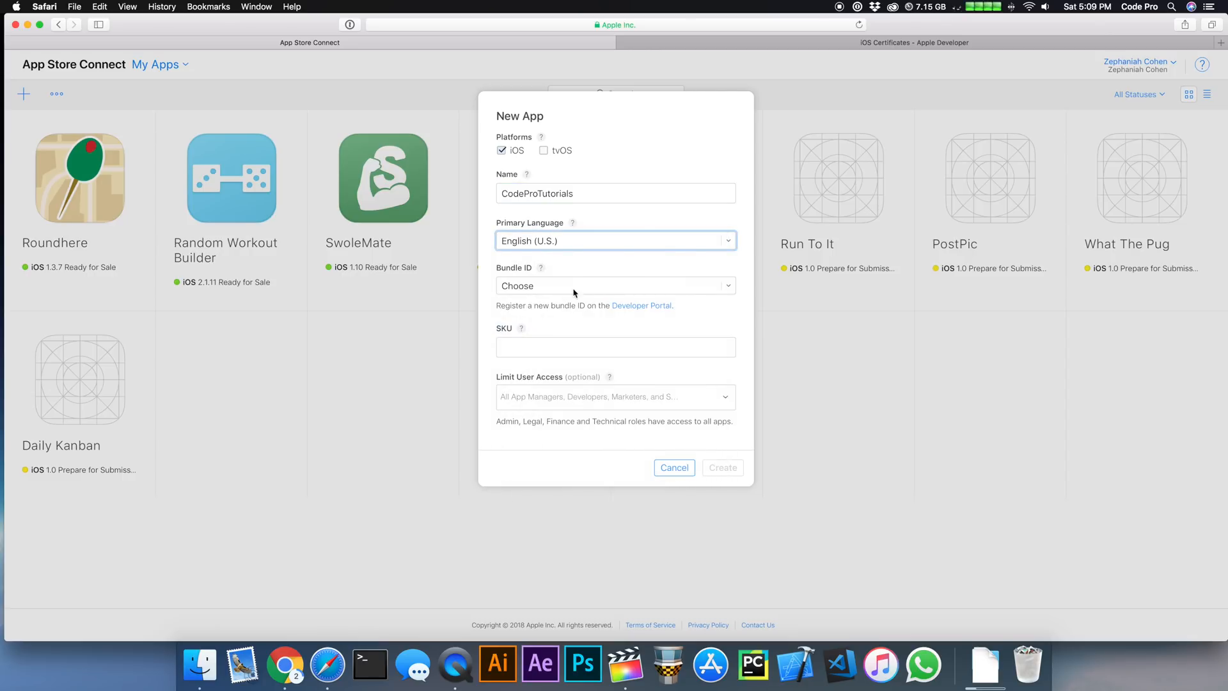
pyautogui.click(541, 273)
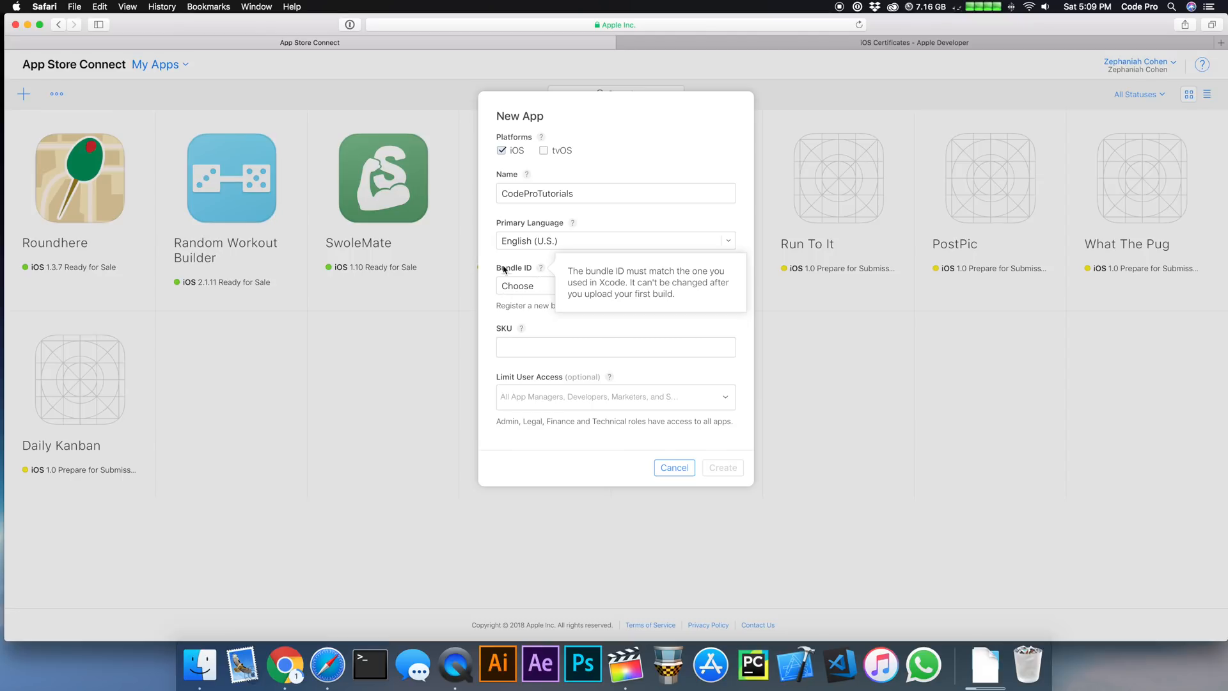
pyautogui.click(512, 266)
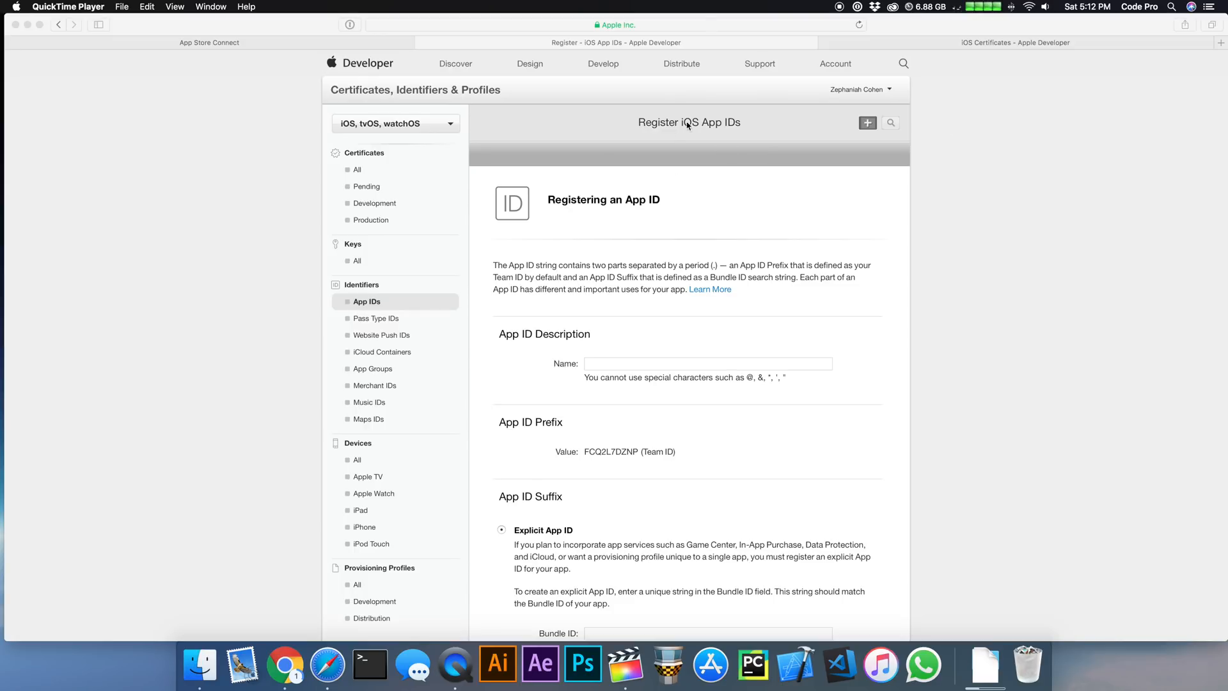
# Reach the Register iOS App IDs form and begin entering the bundle ID
pyautogui.click(792, 198)
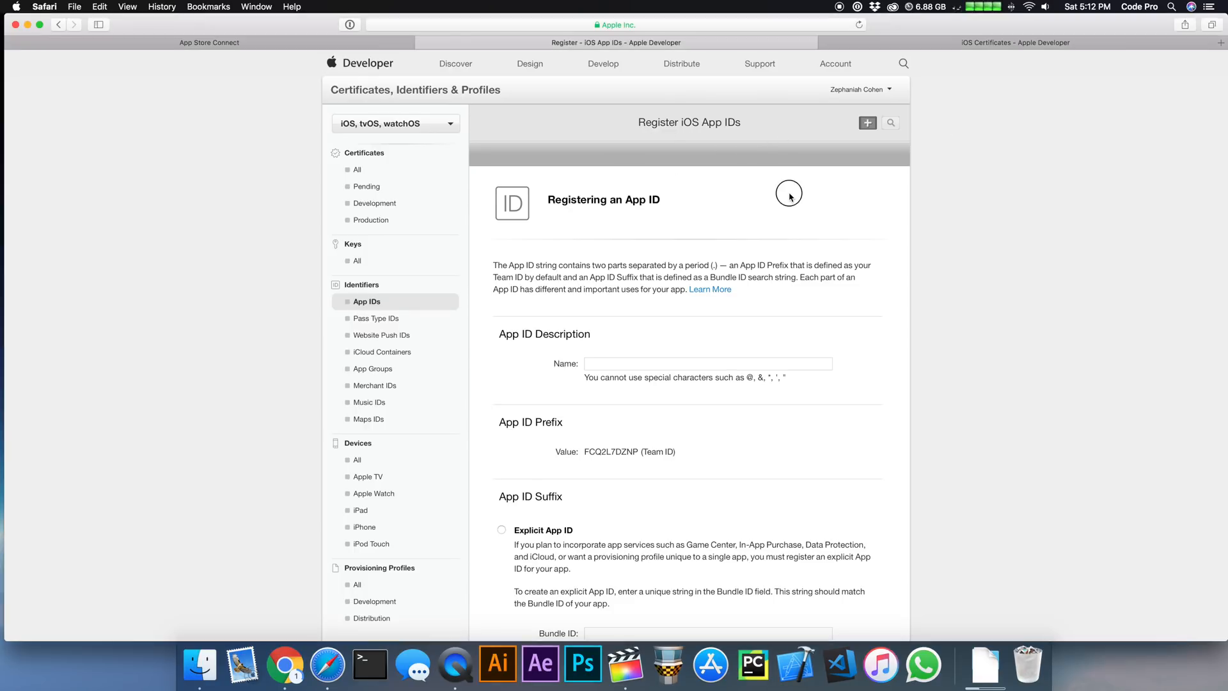
pyautogui.scroll(-3, 778, 217)
pyautogui.scroll(-3, 774, 225)
pyautogui.scroll(1, 774, 225)
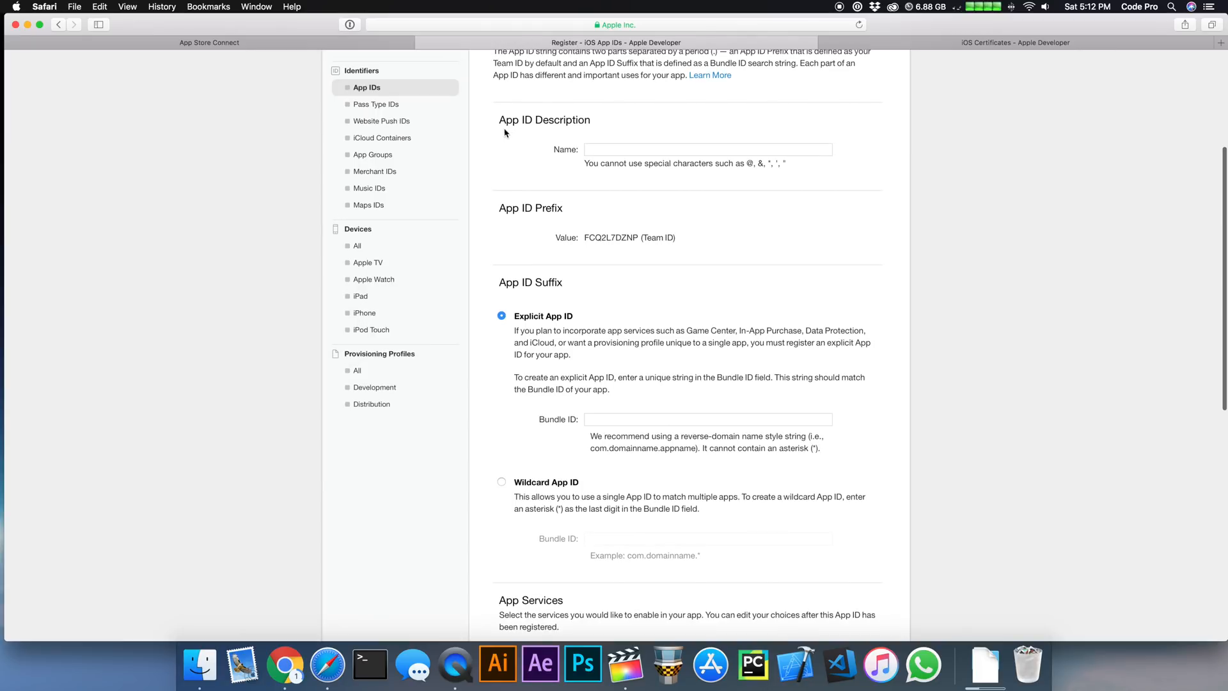
pyautogui.scroll(-2, 585, 125)
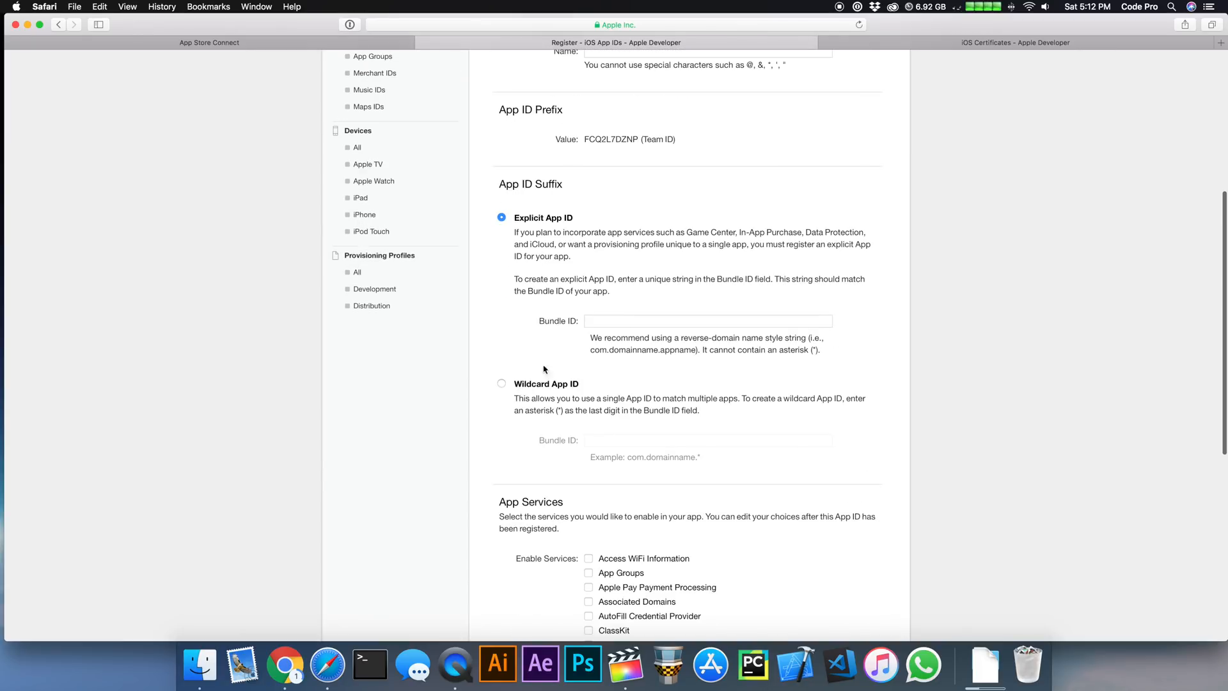
pyautogui.click(629, 319)
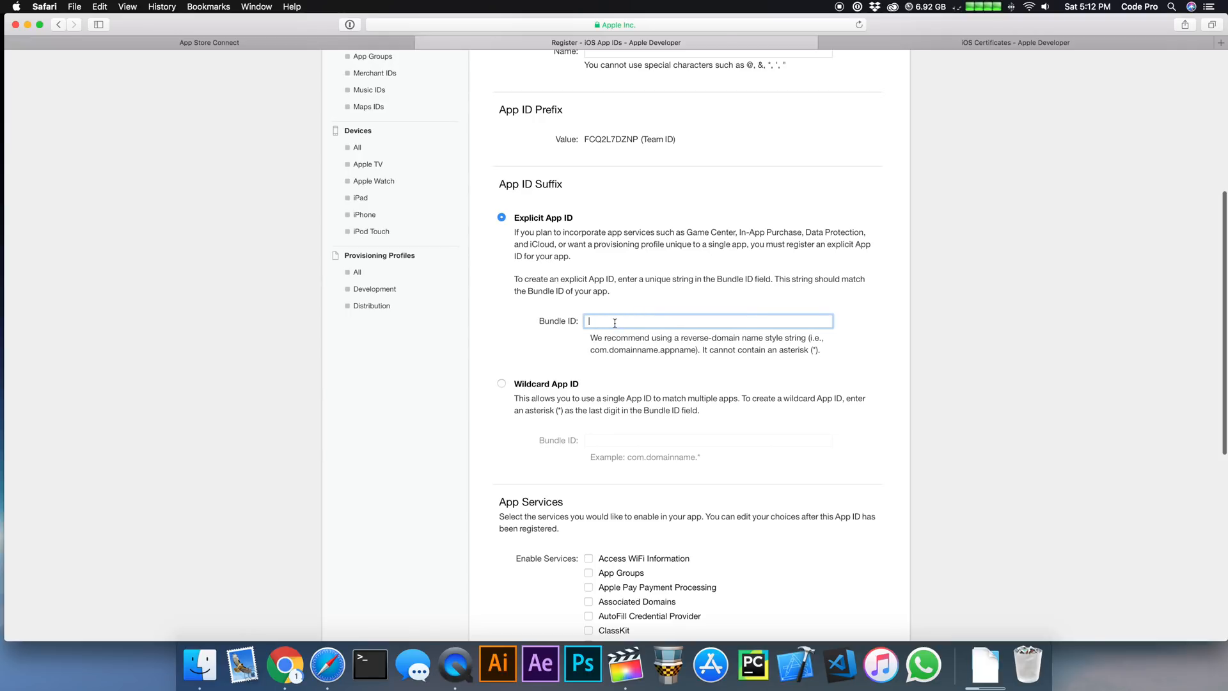
pyautogui.scroll(-3, 614, 322)
pyautogui.scroll(-5, 585, 278)
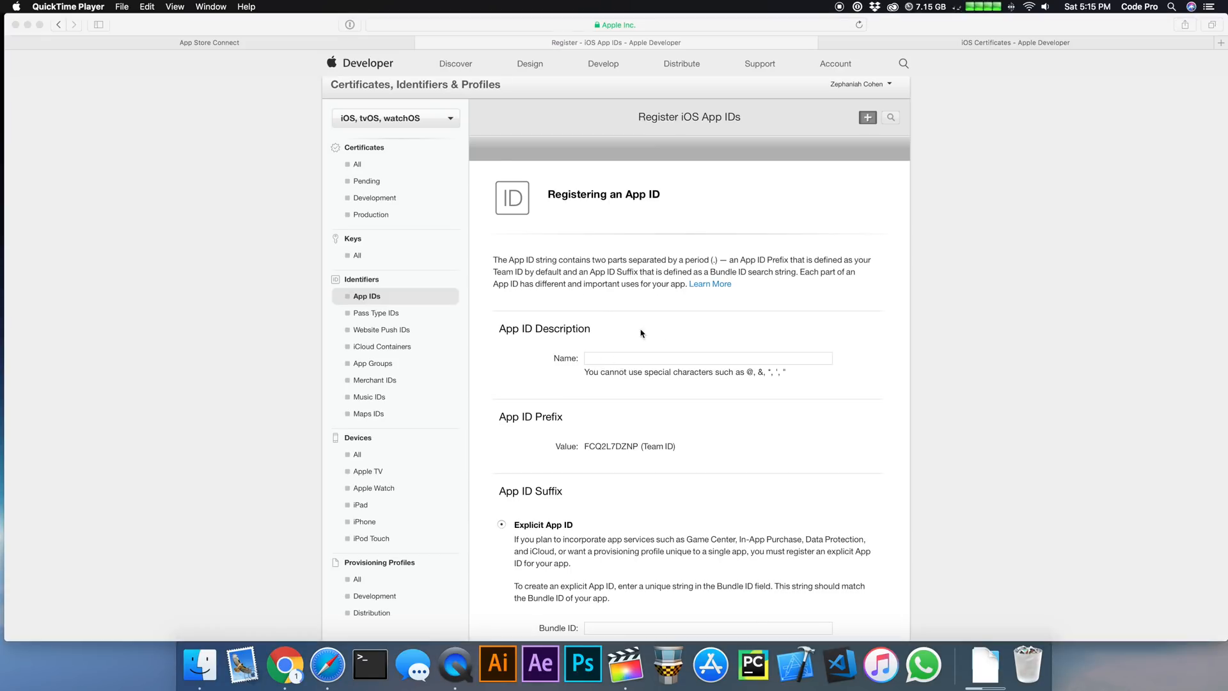
# Enter the Code Pro Tutorials description and reverse-domain bundle ID, then continue to the App ID summary
pyautogui.click(618, 359)
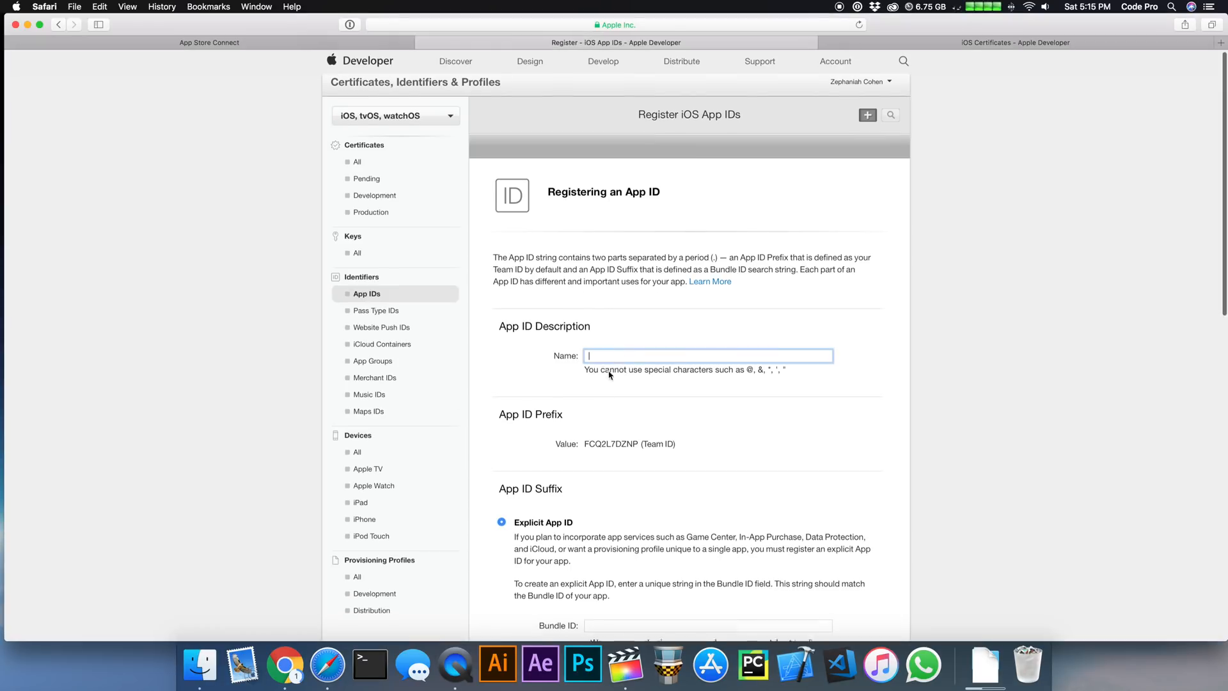
pyautogui.scroll(-1, 609, 375)
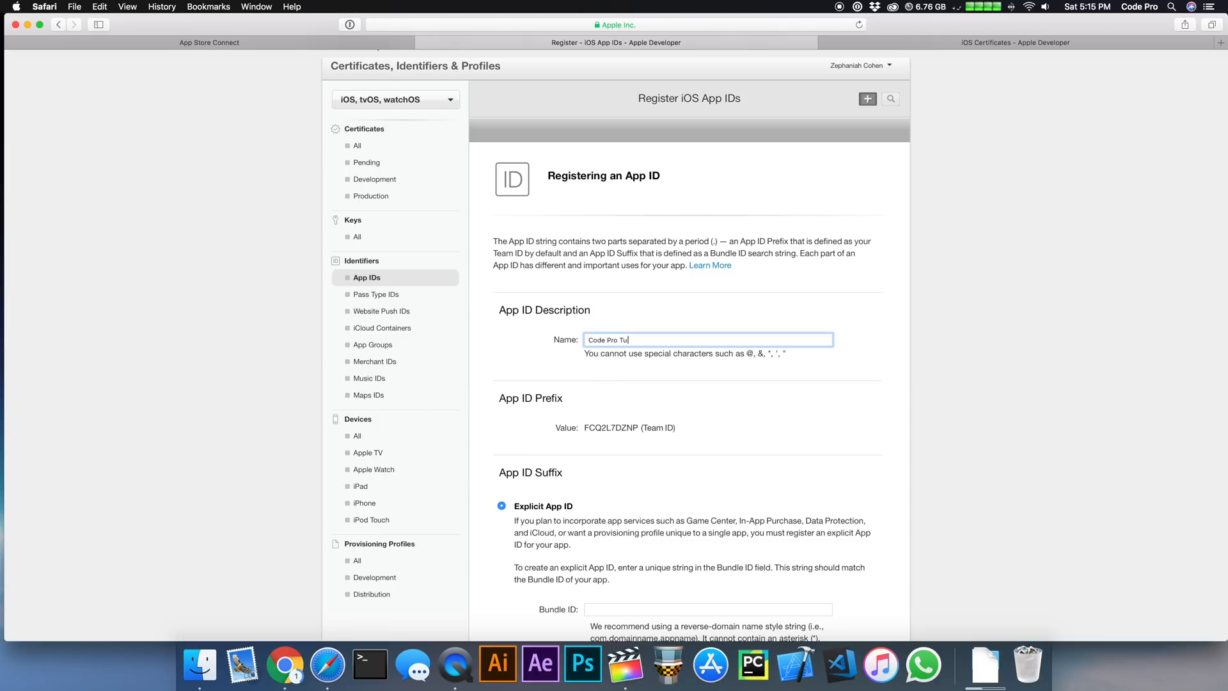
pyautogui.scroll(-3, 606, 384)
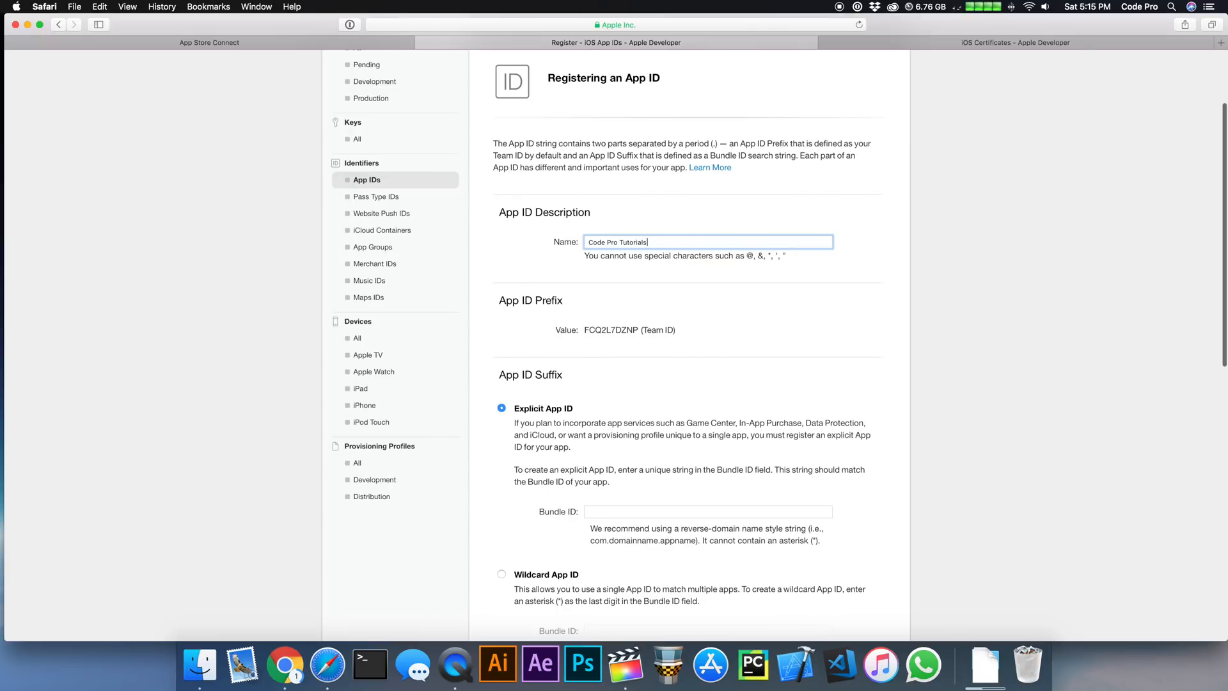
pyautogui.click(602, 510)
pyautogui.scroll(-1, 652, 509)
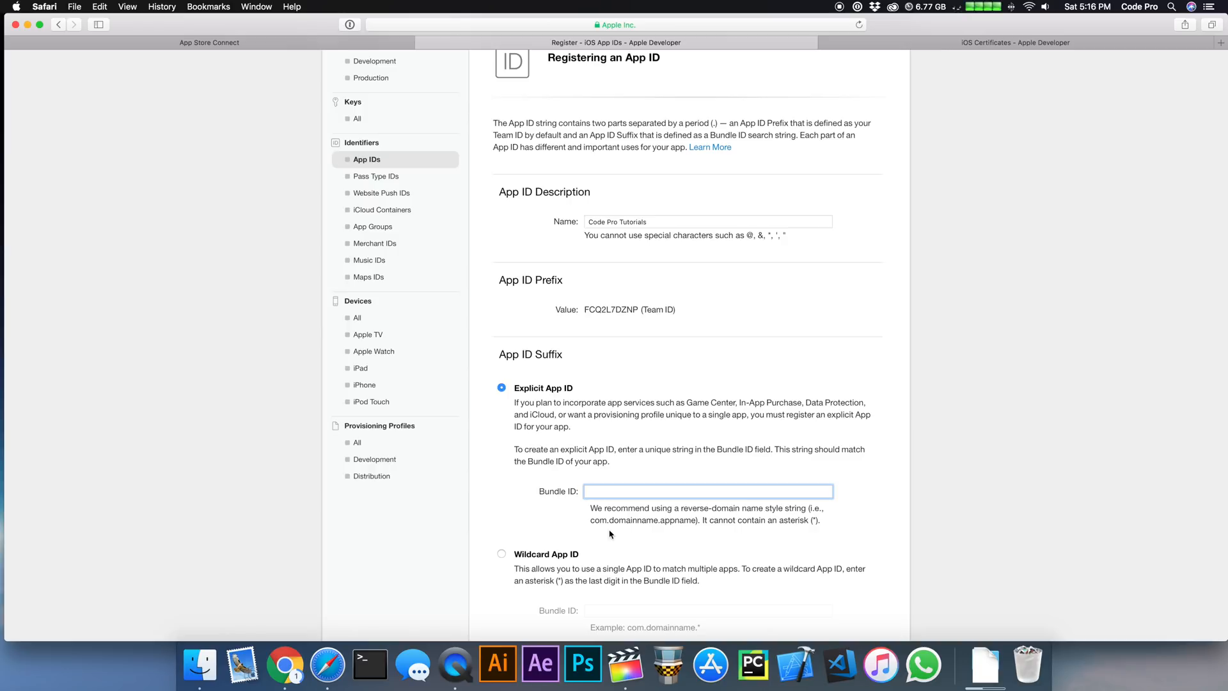
pyautogui.doubleClick(636, 523)
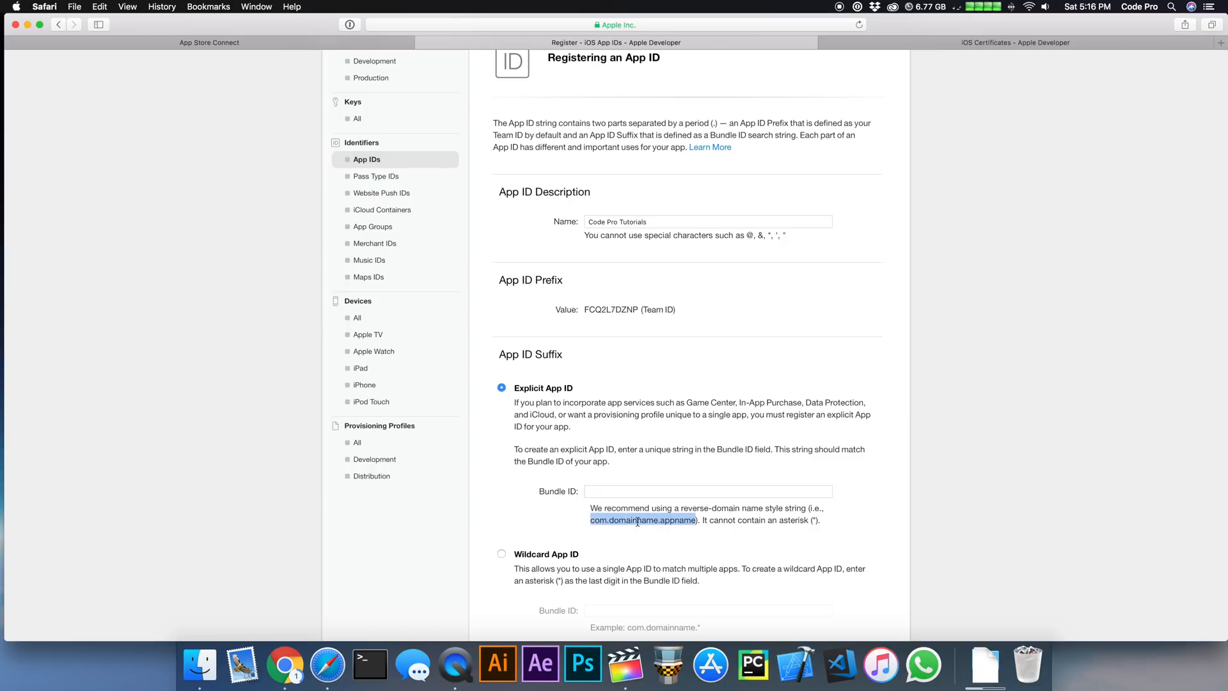
pyautogui.click(613, 490)
pyautogui.write('com')
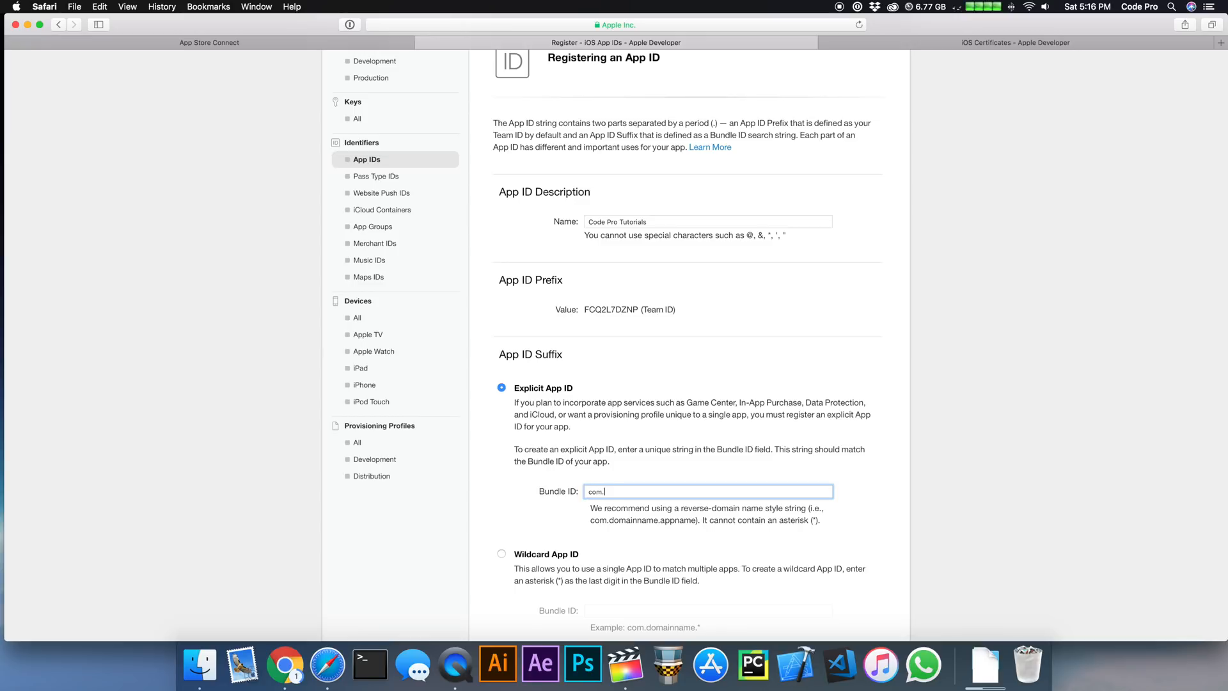
pyautogui.write('.codeprotutorials')
pyautogui.scroll(-4, 729, 433)
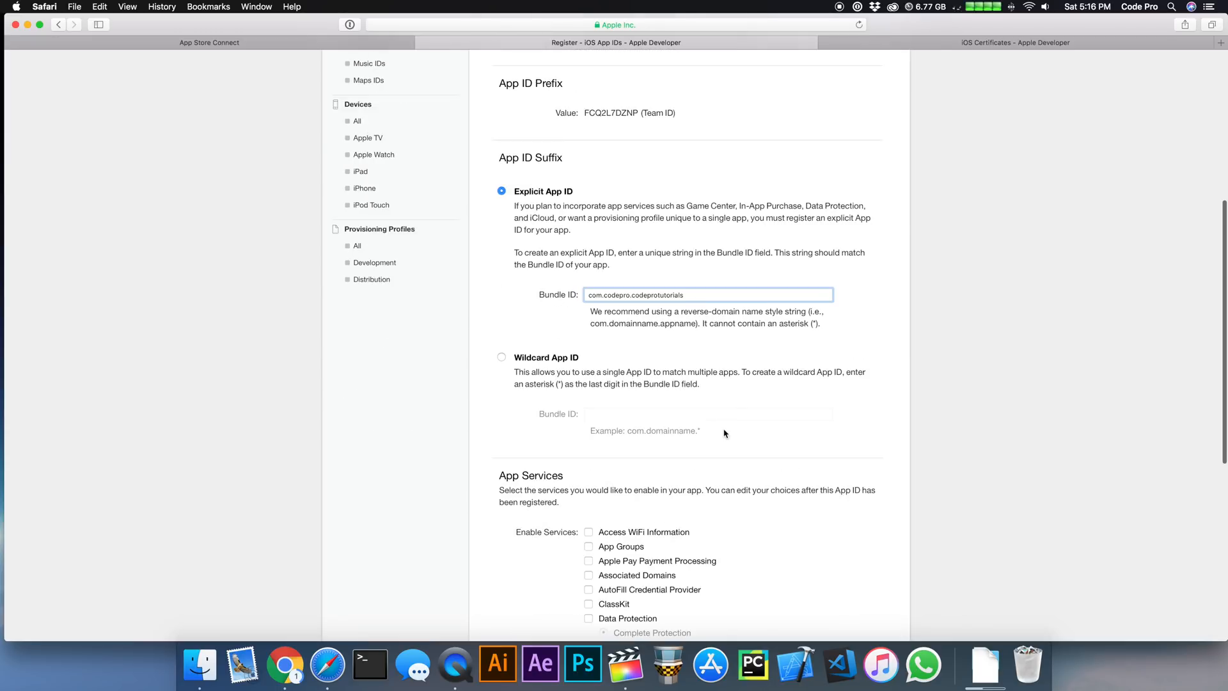
pyautogui.scroll(-2, 719, 434)
pyautogui.scroll(-3, 718, 437)
pyautogui.scroll(-2, 719, 436)
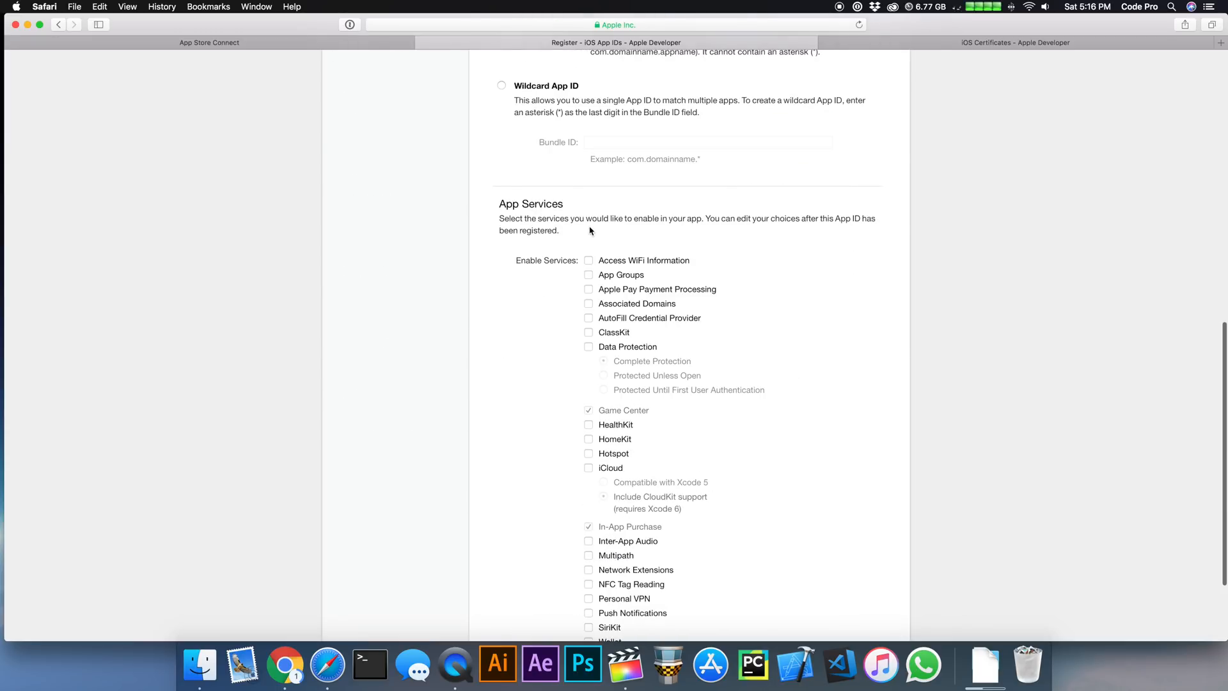
pyautogui.scroll(-2, 619, 279)
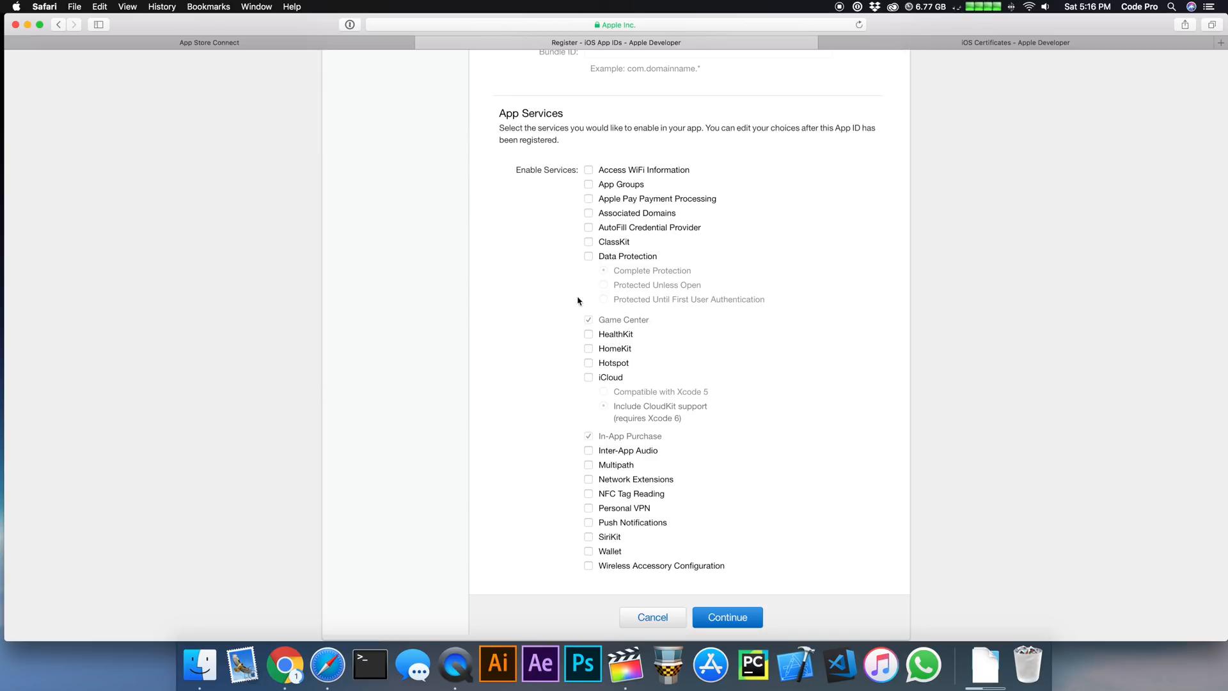
pyautogui.click(727, 617)
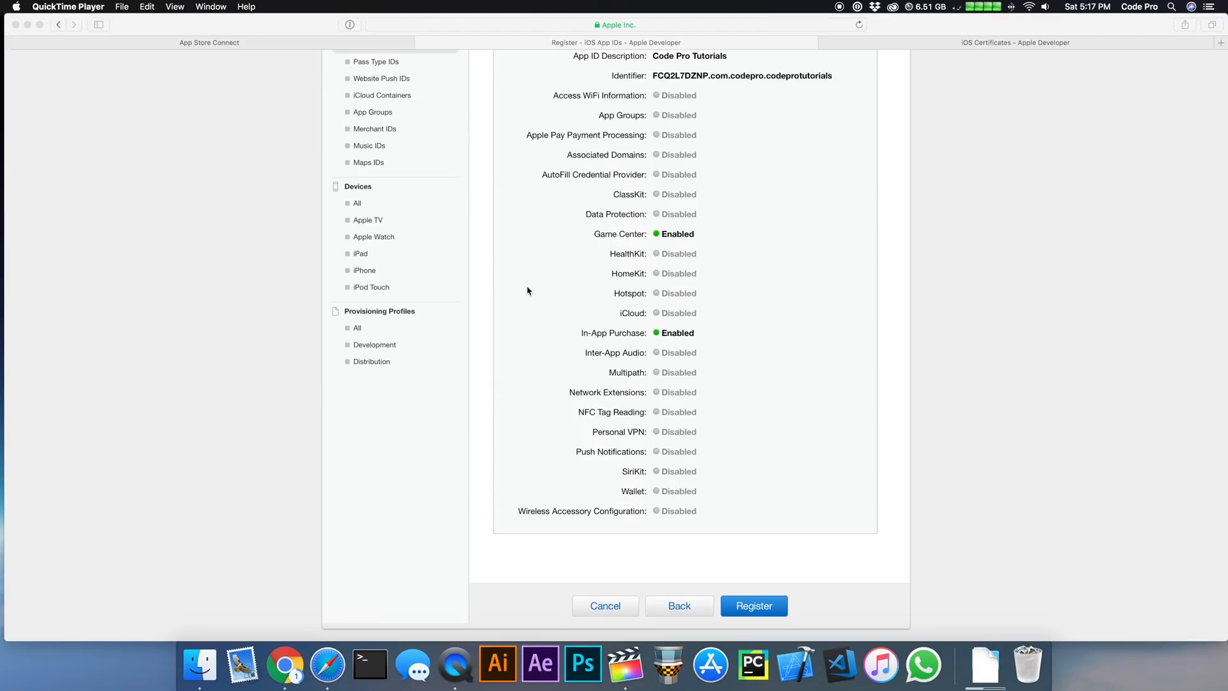
# Register the Code Pro Tutorials App ID (FCQ2L7DZNP.com.codepro.codeprotutorials)
pyautogui.click(767, 609)
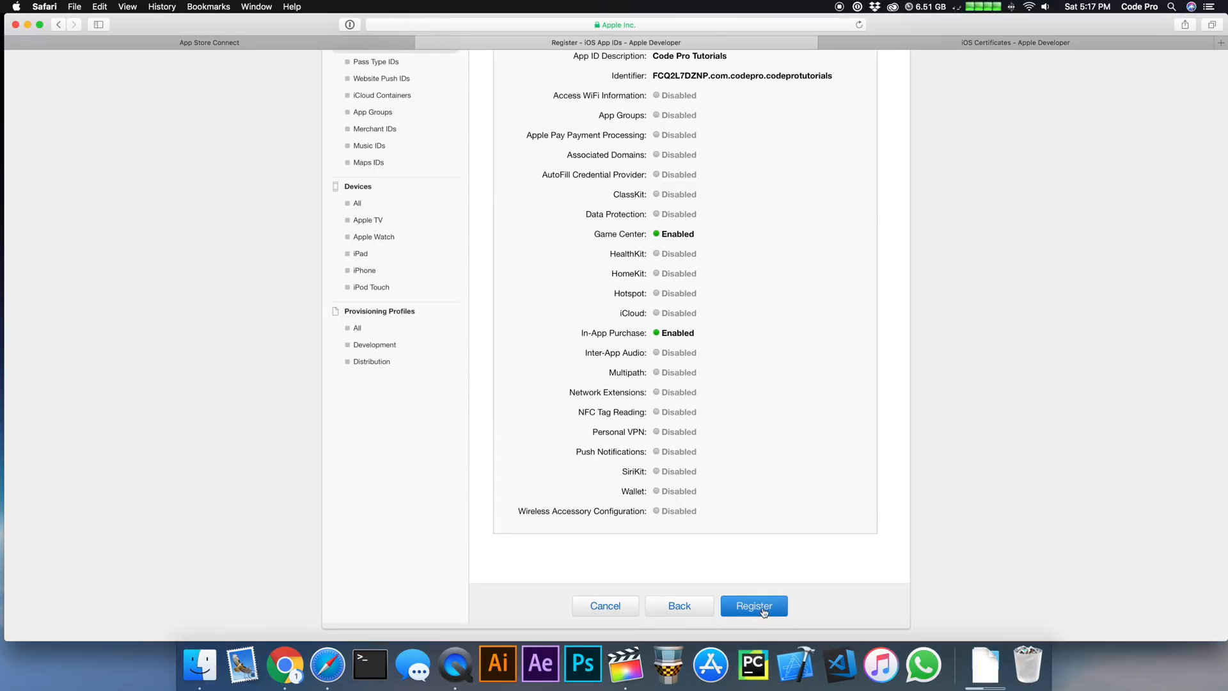
pyautogui.click(763, 610)
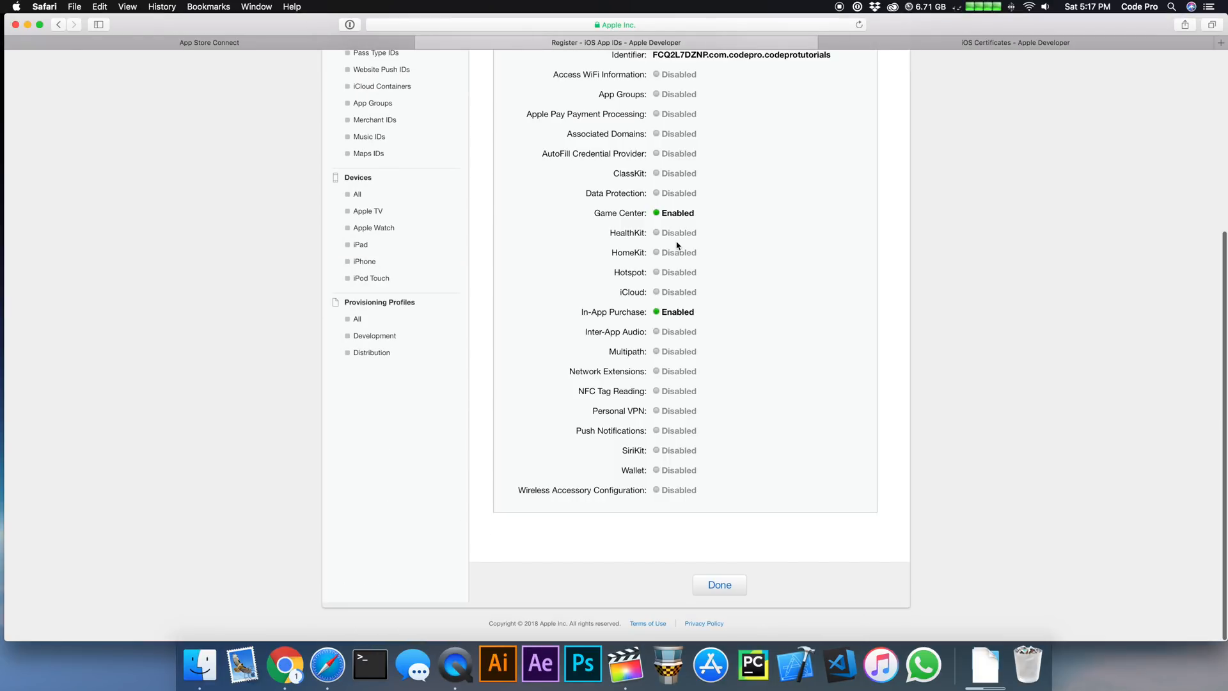
pyautogui.scroll(5, 676, 245)
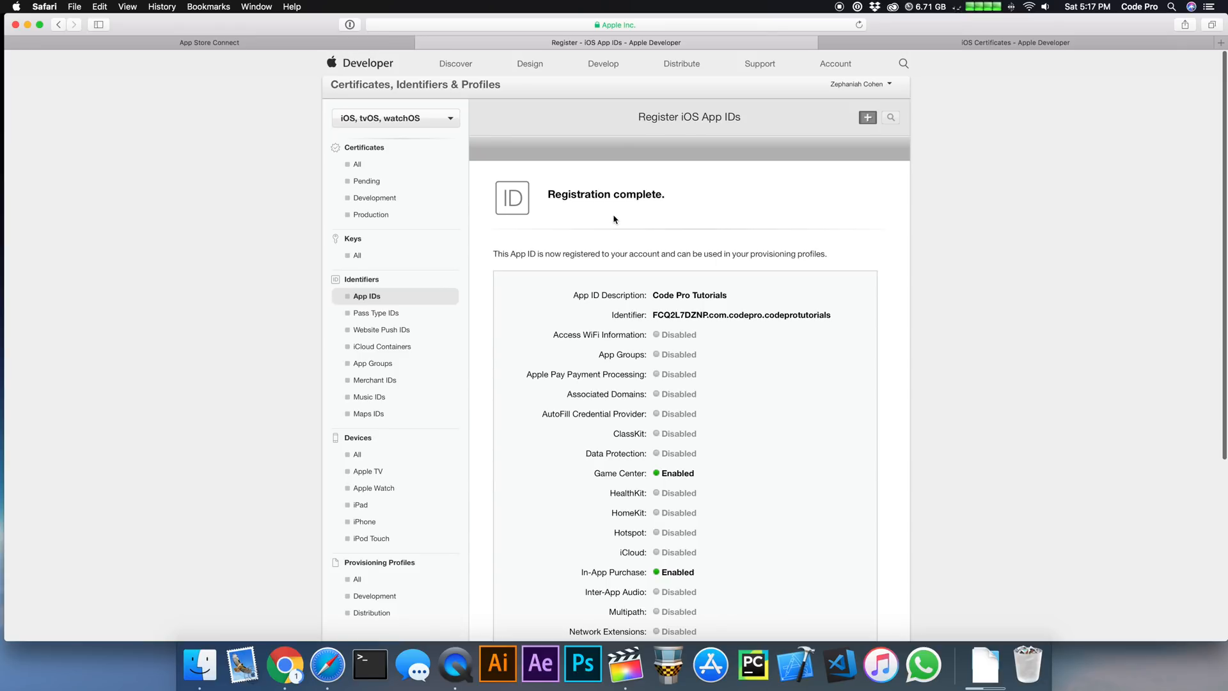
pyautogui.scroll(-2, 720, 288)
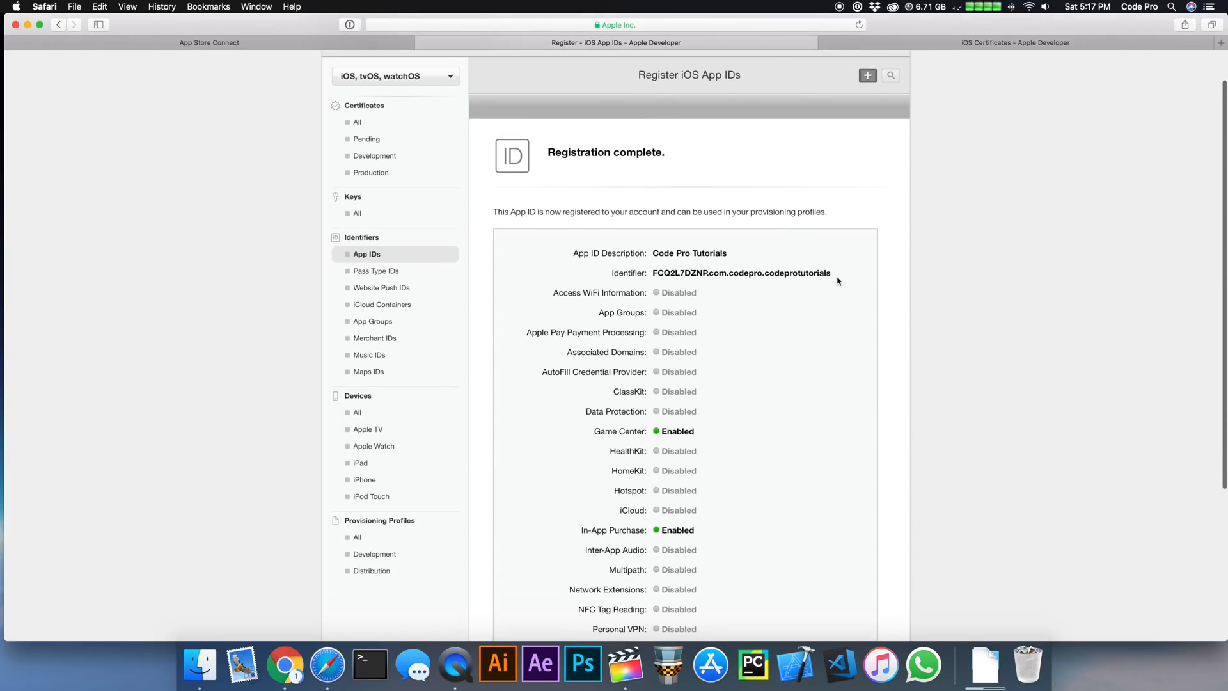
pyautogui.moveTo(837, 280); pyautogui.dragTo(505, 278)
pyautogui.scroll(-3, 680, 284)
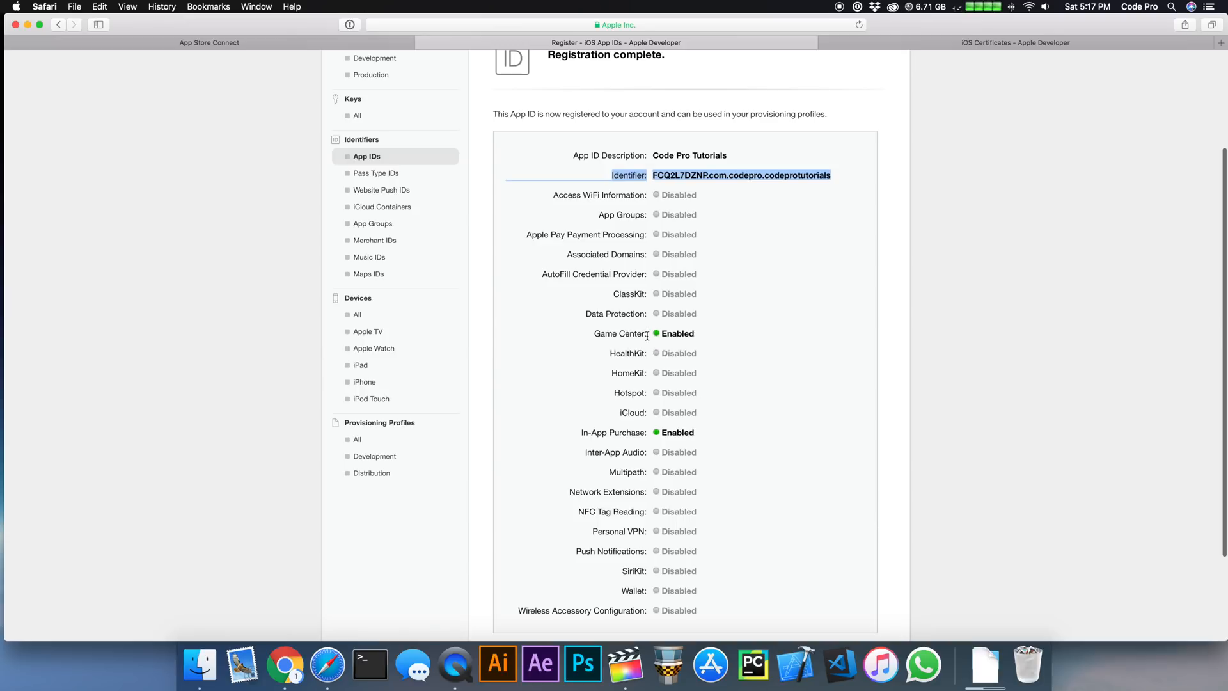
pyautogui.scroll(-2, 646, 318)
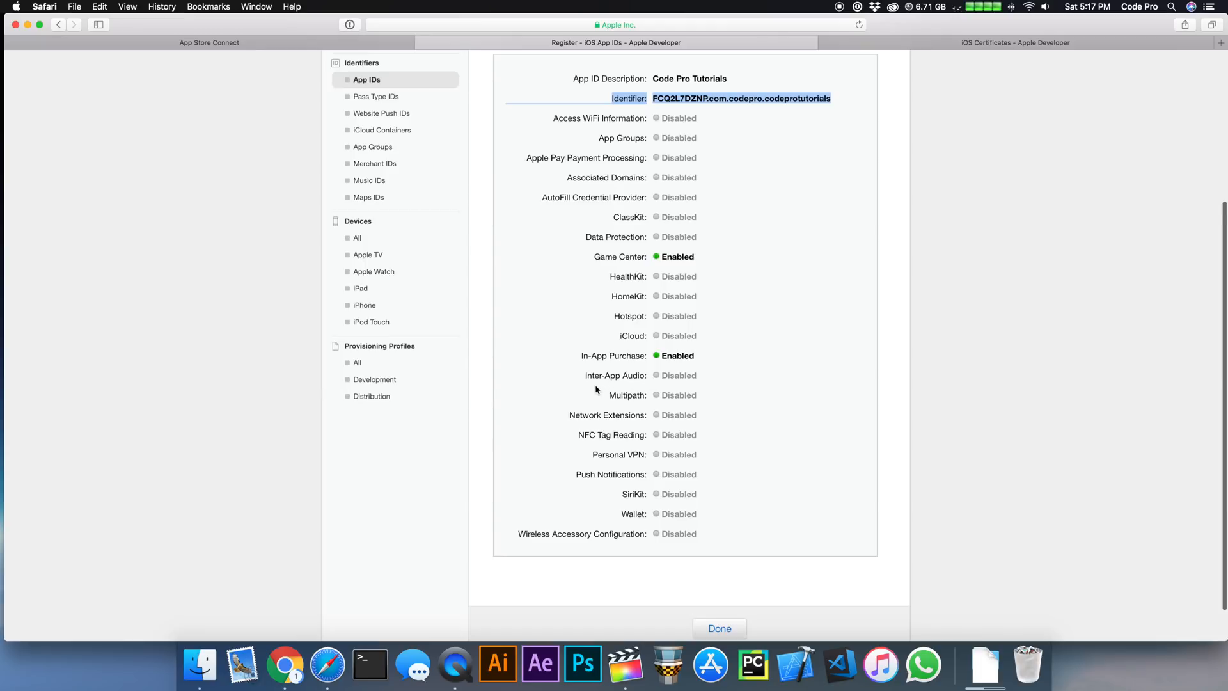
pyautogui.scroll(-1, 614, 403)
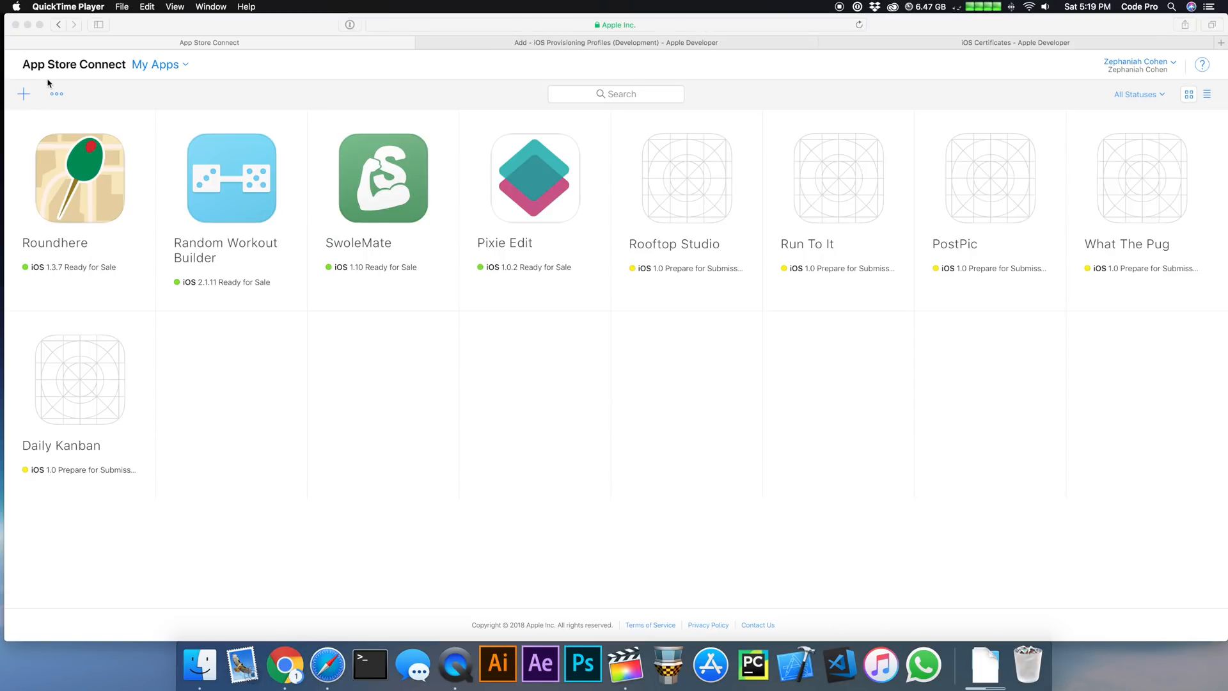
# Start a New App and choose English (U.S.) as its primary language
pyautogui.click(23, 95)
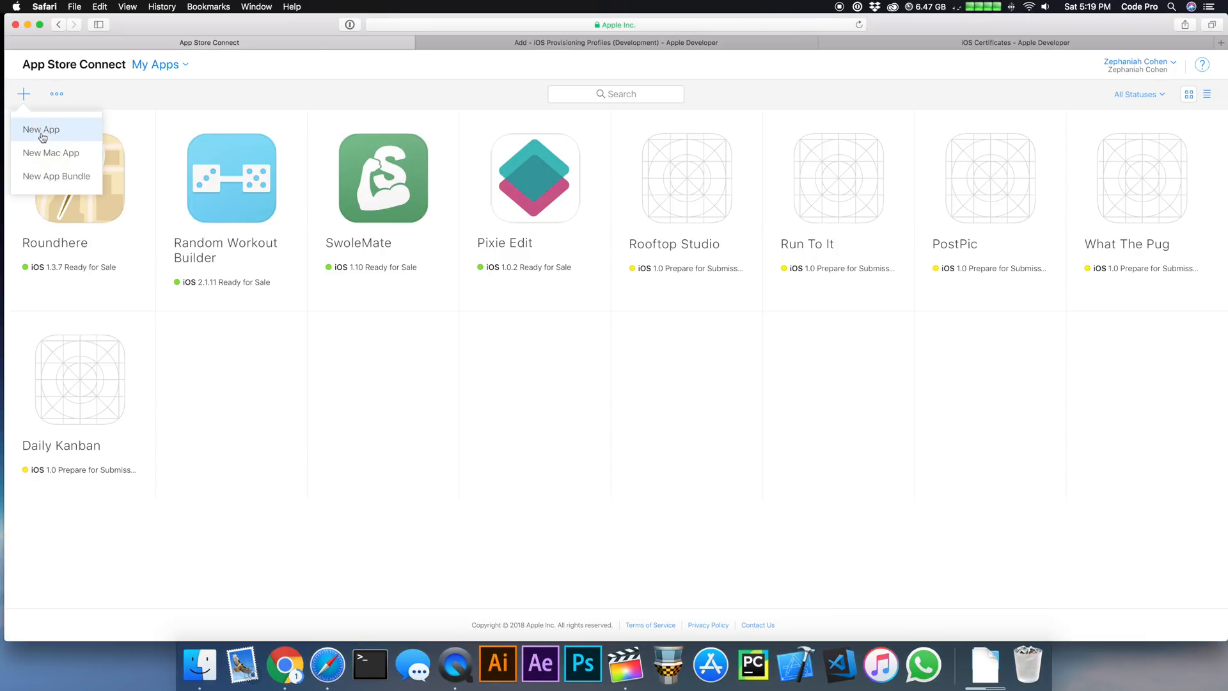
pyautogui.click(74, 132)
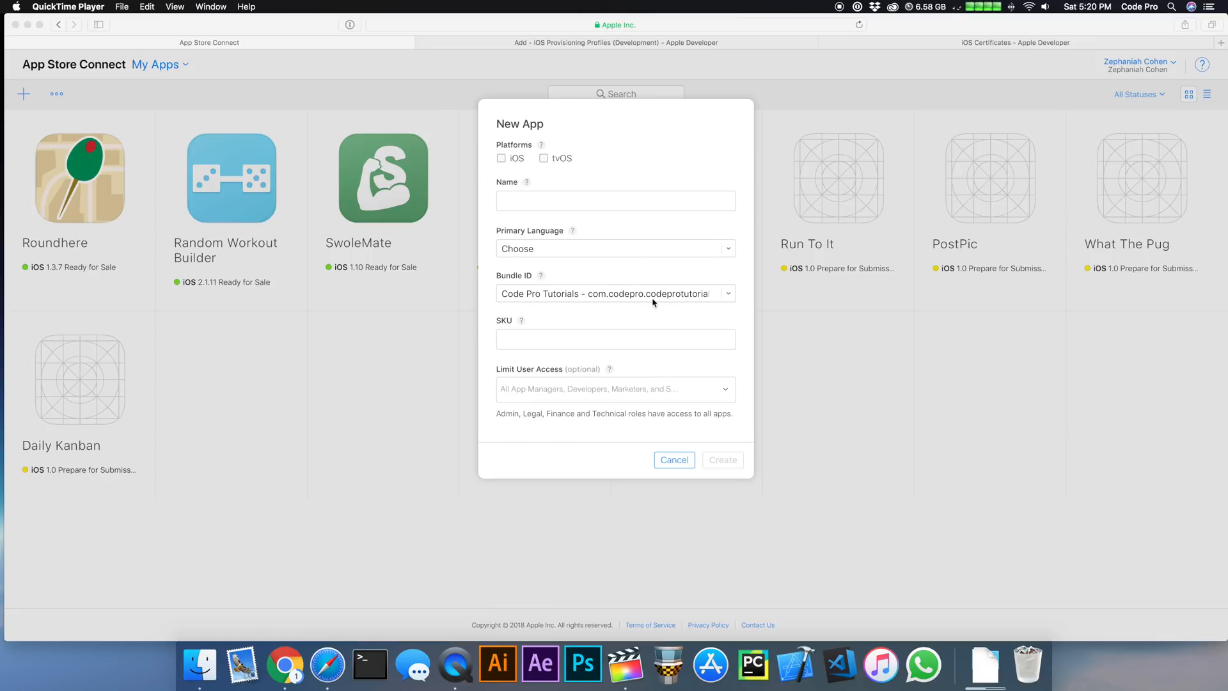
pyautogui.click(592, 249)
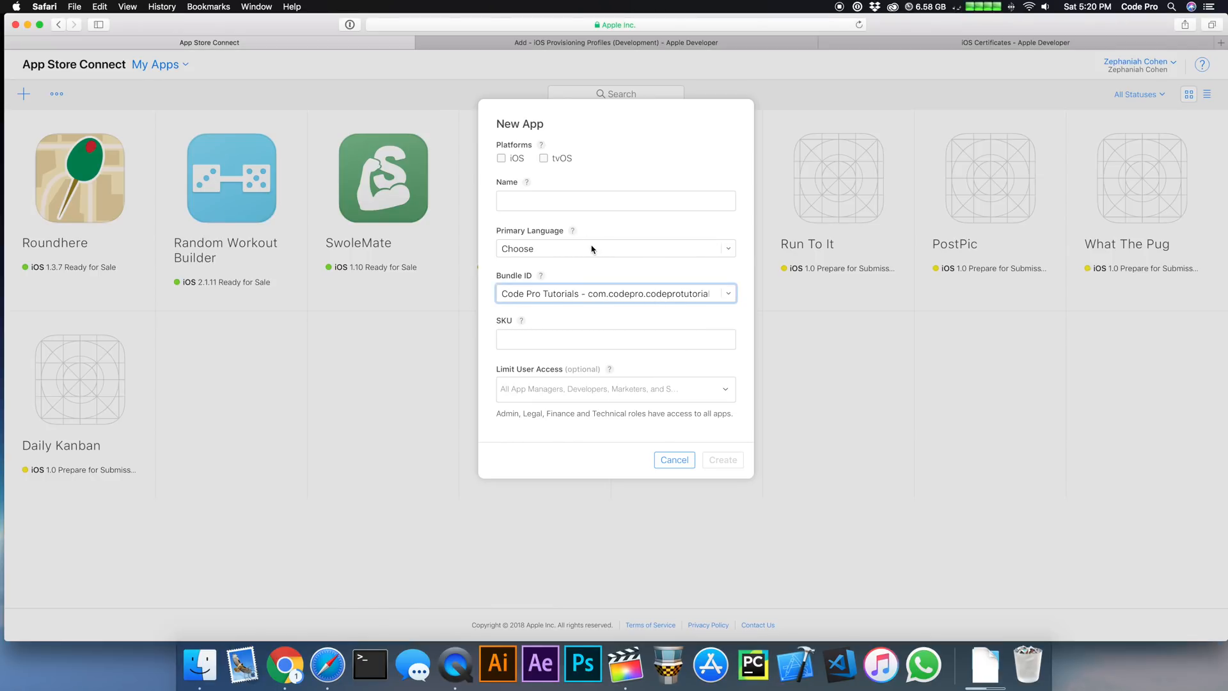
pyautogui.click(730, 252)
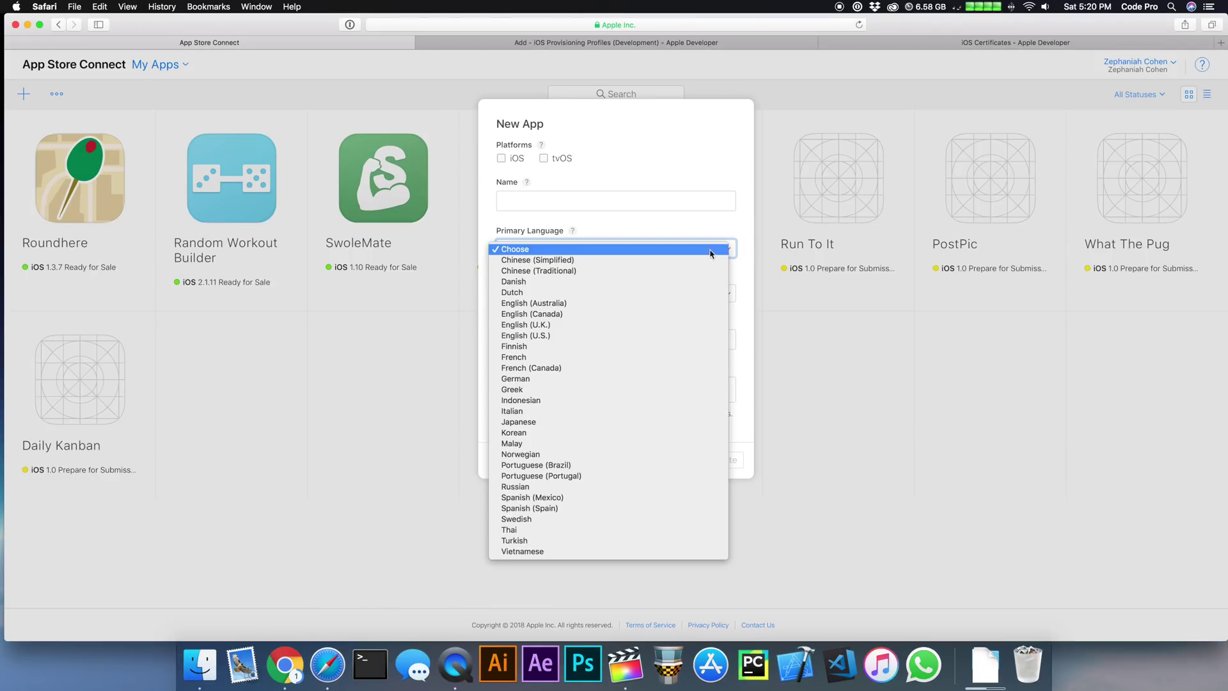
pyautogui.click(543, 336)
# Name the app CodePro Tutorials, joining Code and Pro, and mark it as iOS
pyautogui.click(519, 200)
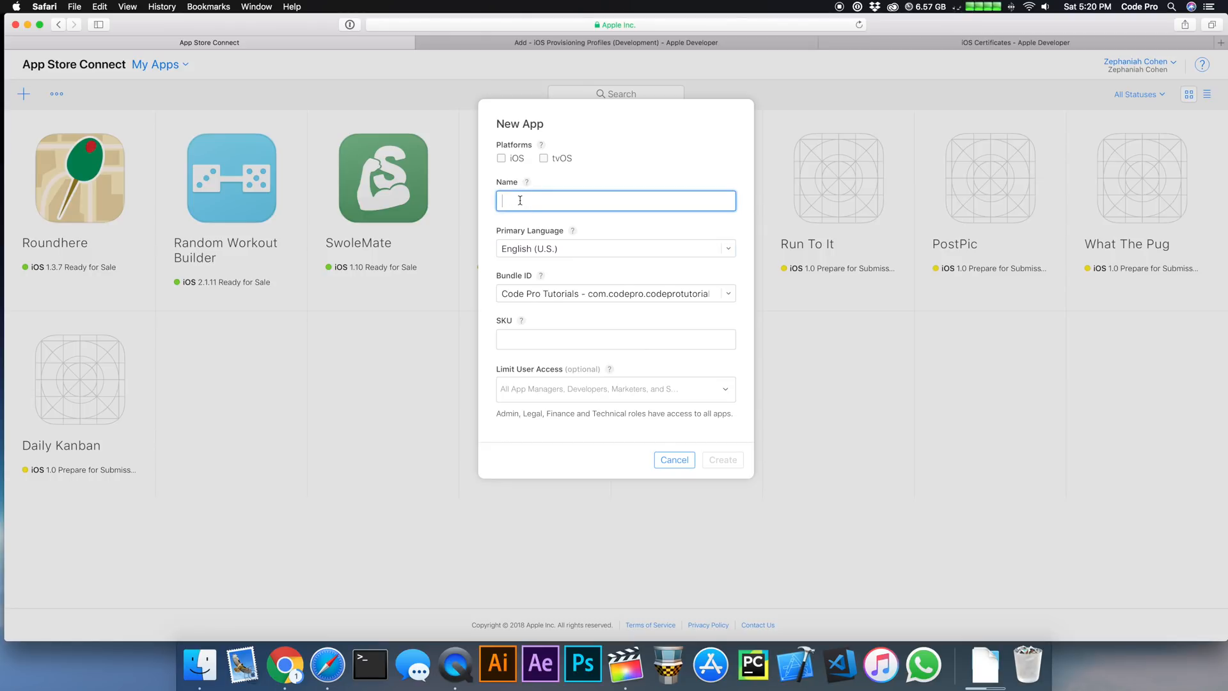
pyautogui.write('Code Pro T')
pyautogui.write('utorials')
pyautogui.click(528, 202)
pyautogui.press('BackSpace')
pyautogui.click(501, 158)
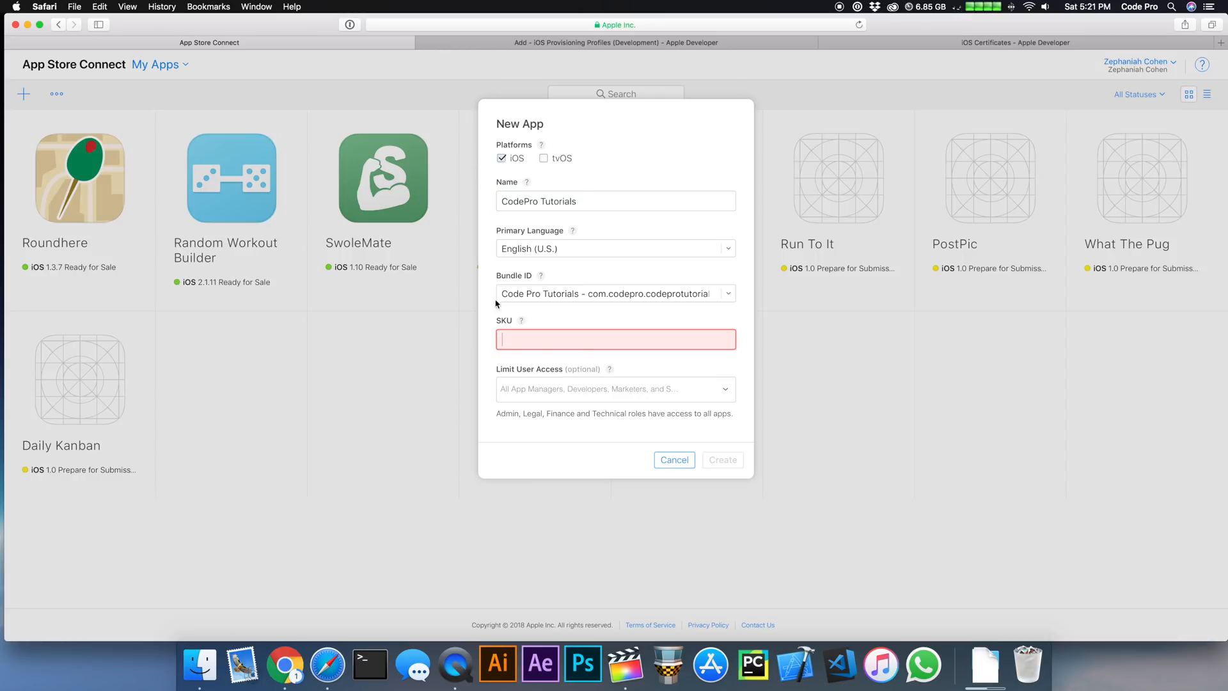
# Read the SKU explanation and return to the SKU field
pyautogui.click(527, 339)
pyautogui.click(523, 323)
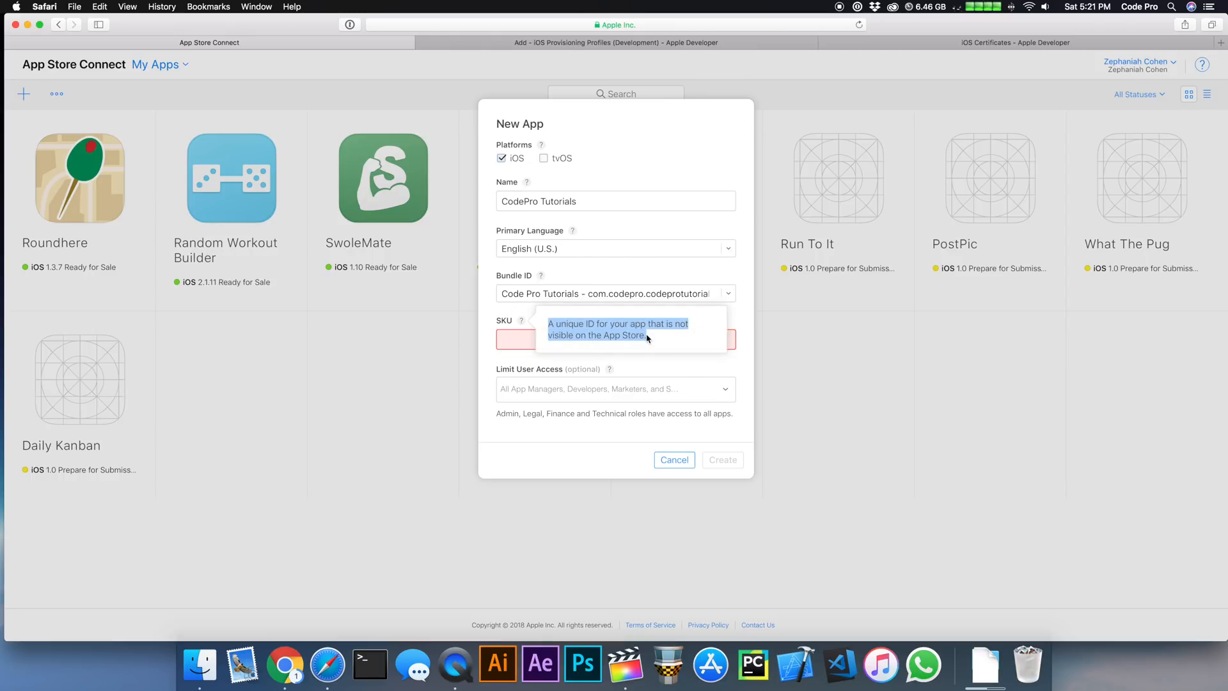
pyautogui.moveTo(647, 338); pyautogui.dragTo(667, 339)
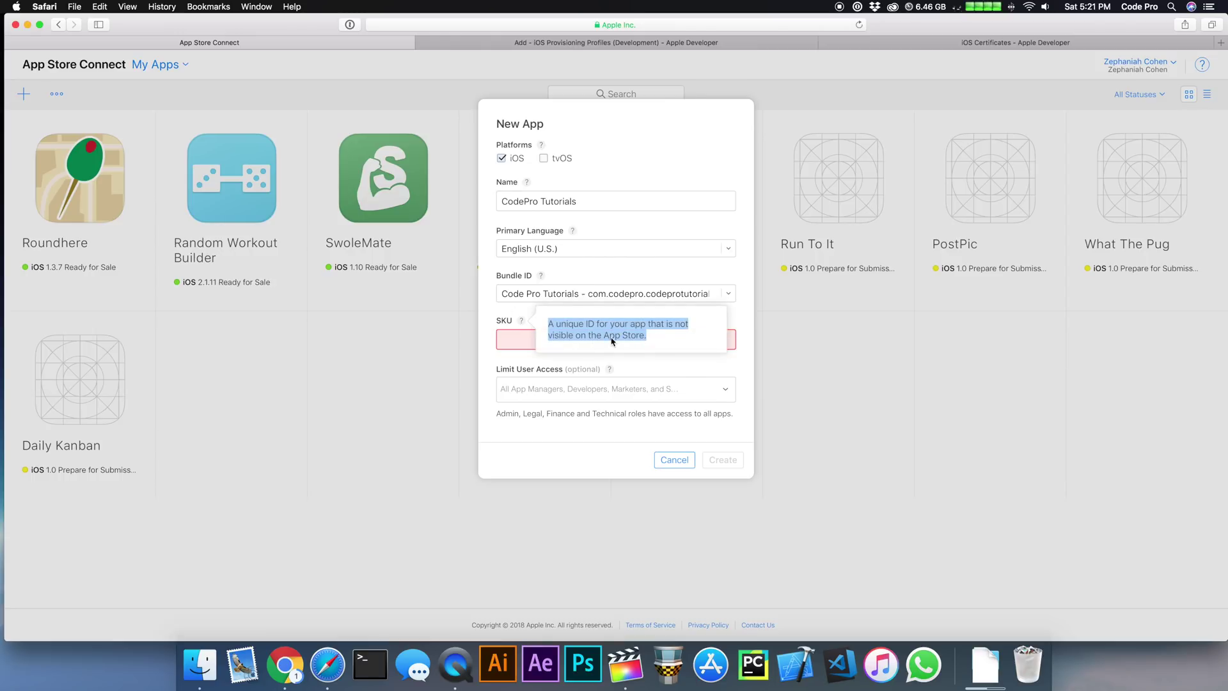
pyautogui.click(539, 341)
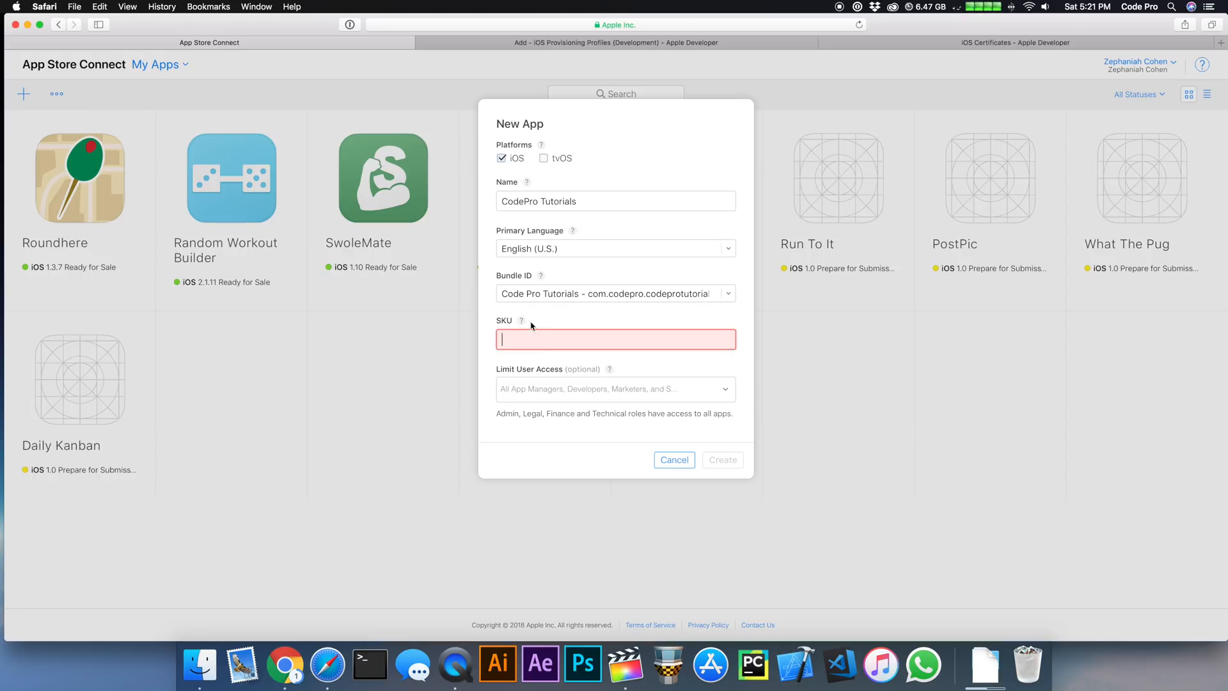
pyautogui.moveTo(615, 338)
pyautogui.click(516, 339)
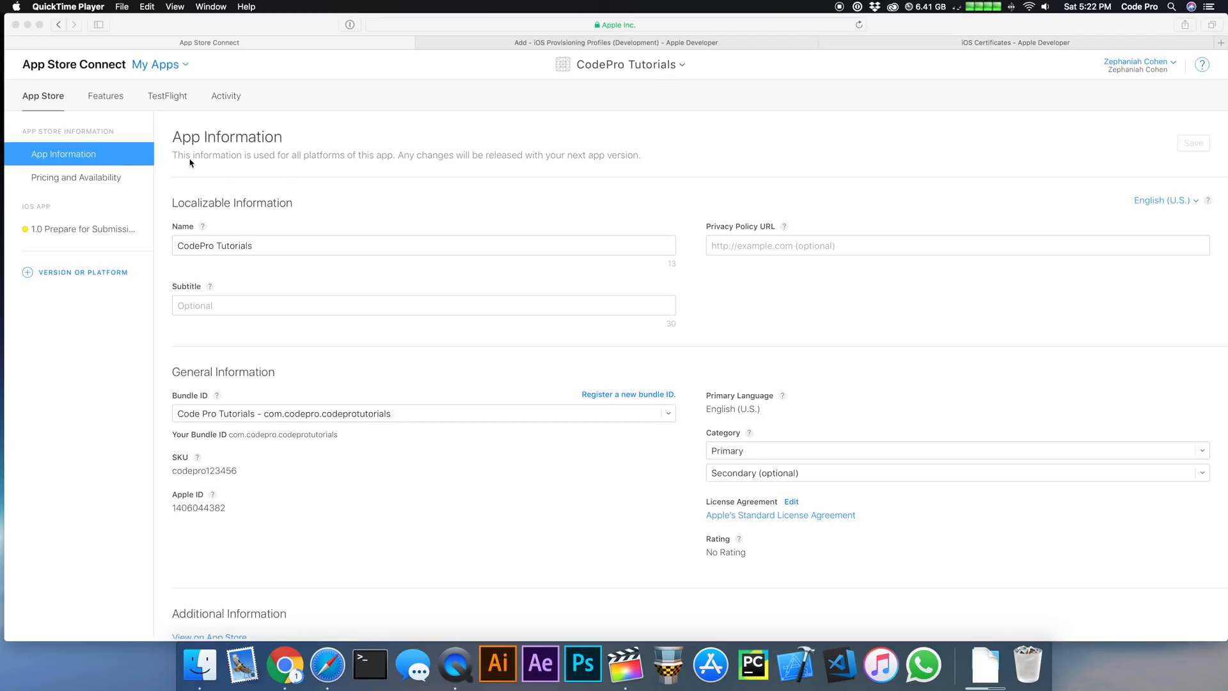
pyautogui.scroll(-2, 269, 246)
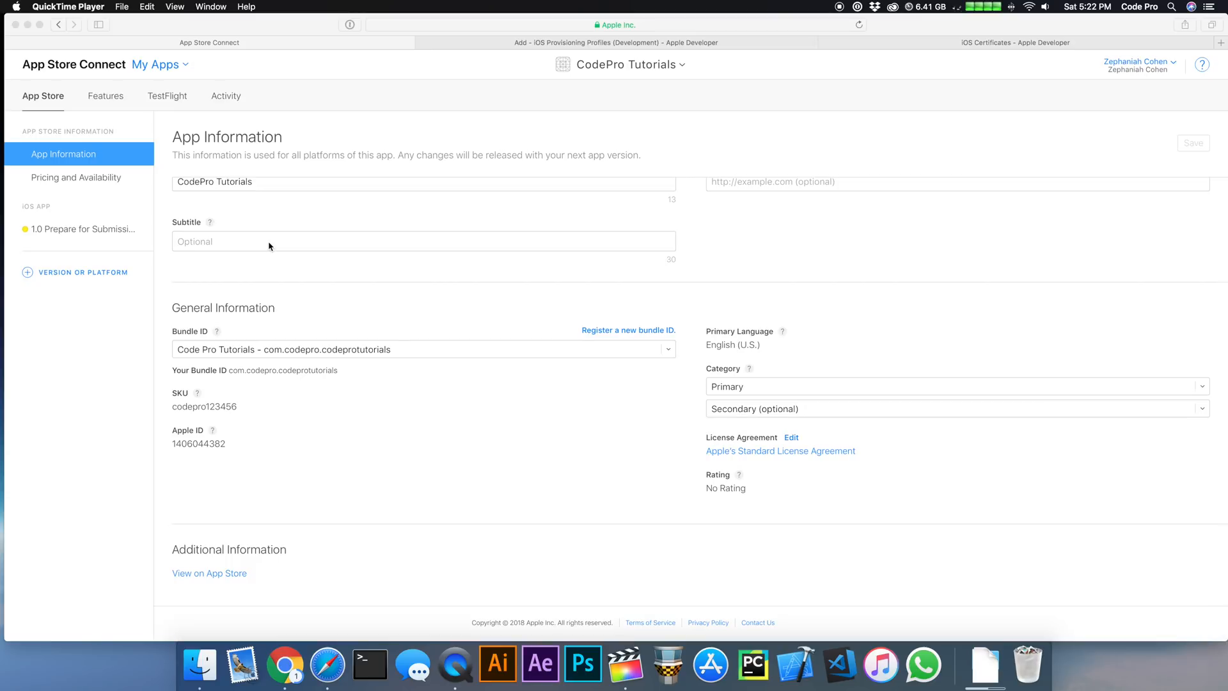
pyautogui.scroll(2, 268, 246)
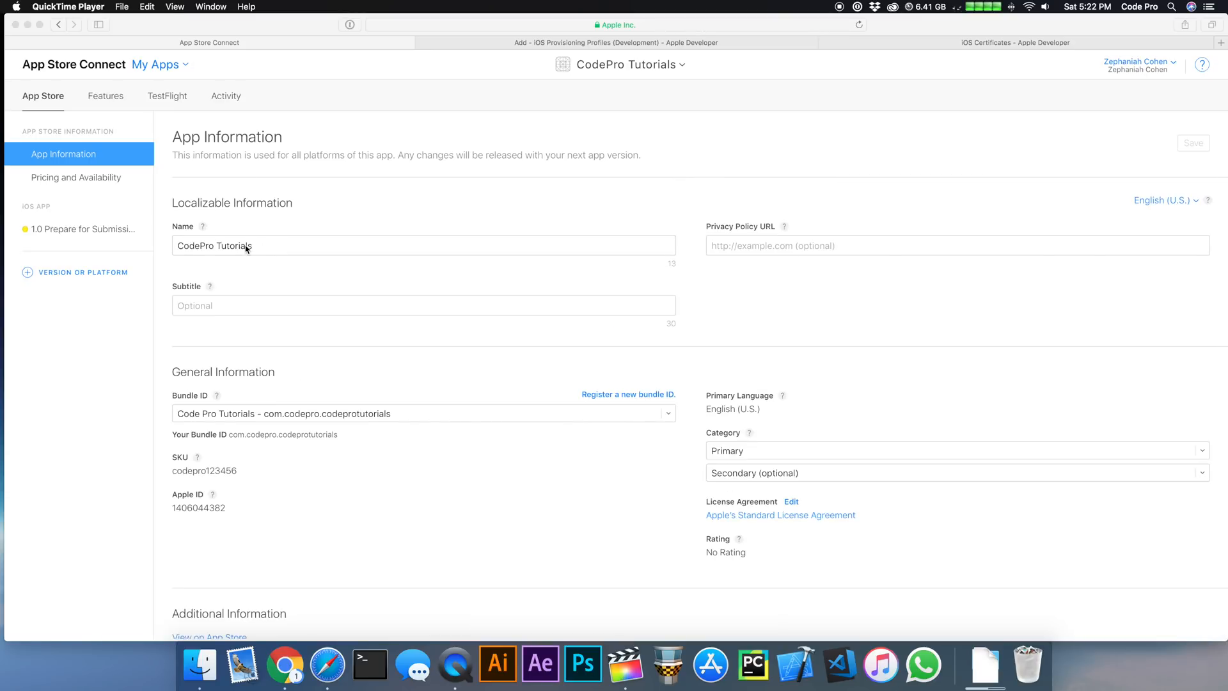
# Review the CodePro Tutorials App Information page with SKU codepro123456
pyautogui.click(245, 246)
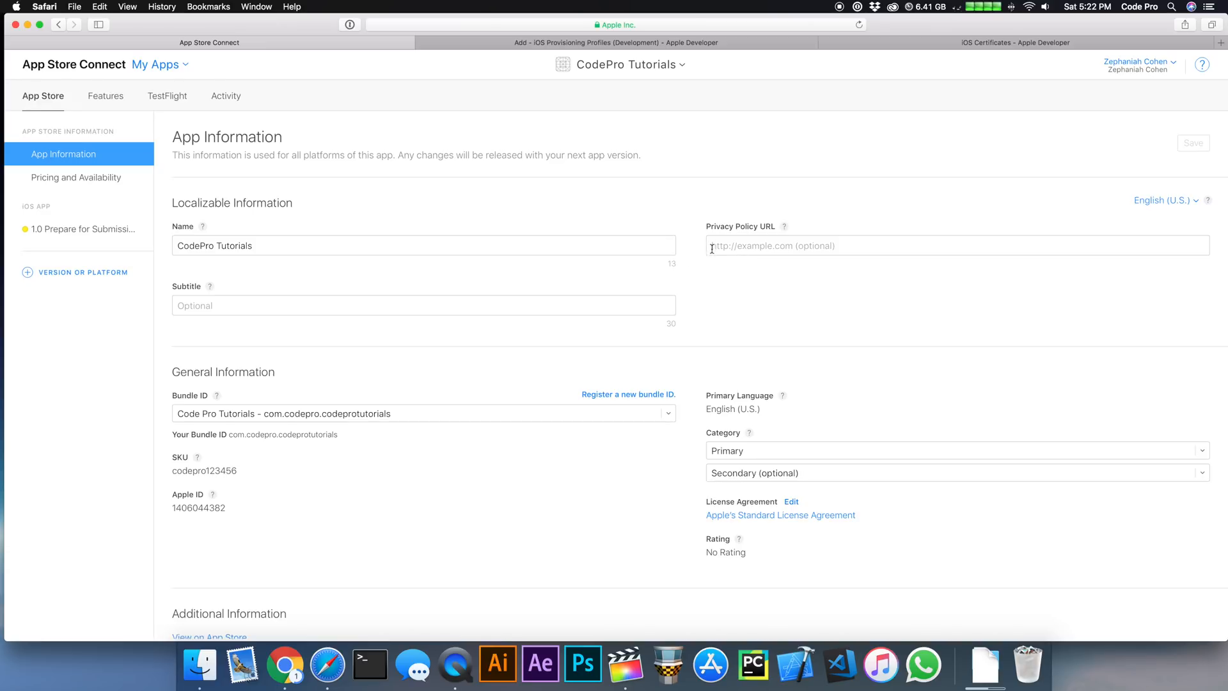
pyautogui.scroll(-2, 298, 353)
pyautogui.scroll(2, 351, 343)
# Open the iOS App 1.0 Prepare for Submission page for CodePro Tutorials
pyautogui.click(64, 179)
pyautogui.click(69, 232)
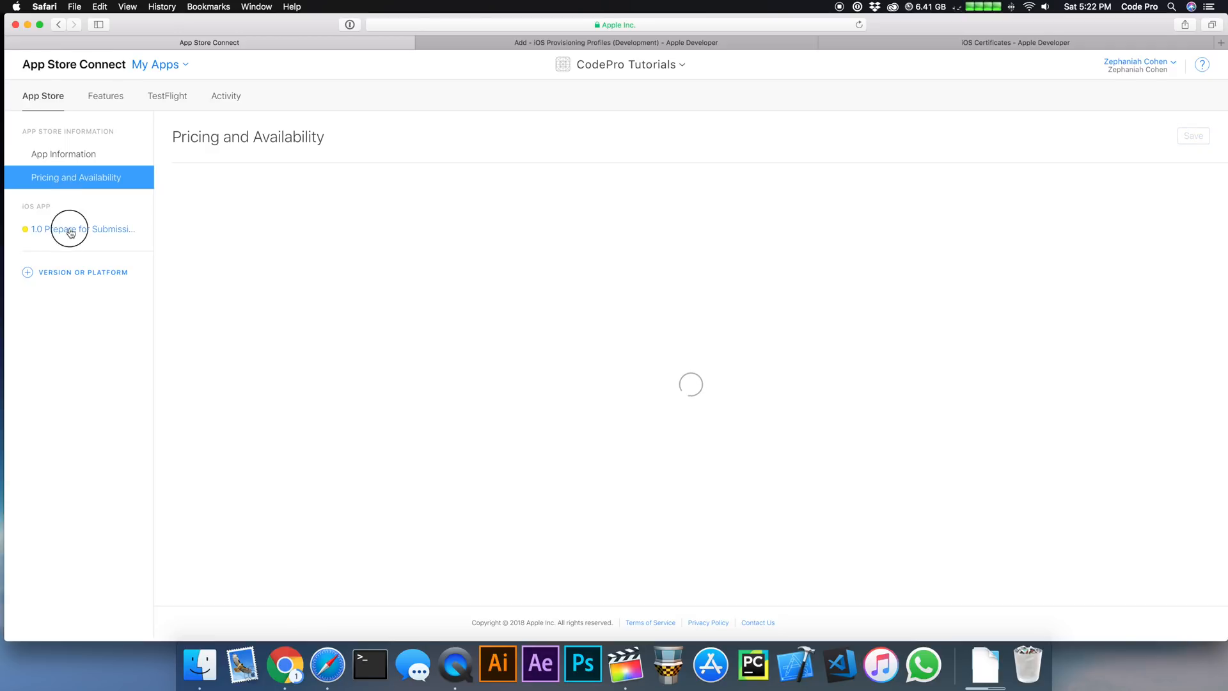
pyautogui.click(71, 231)
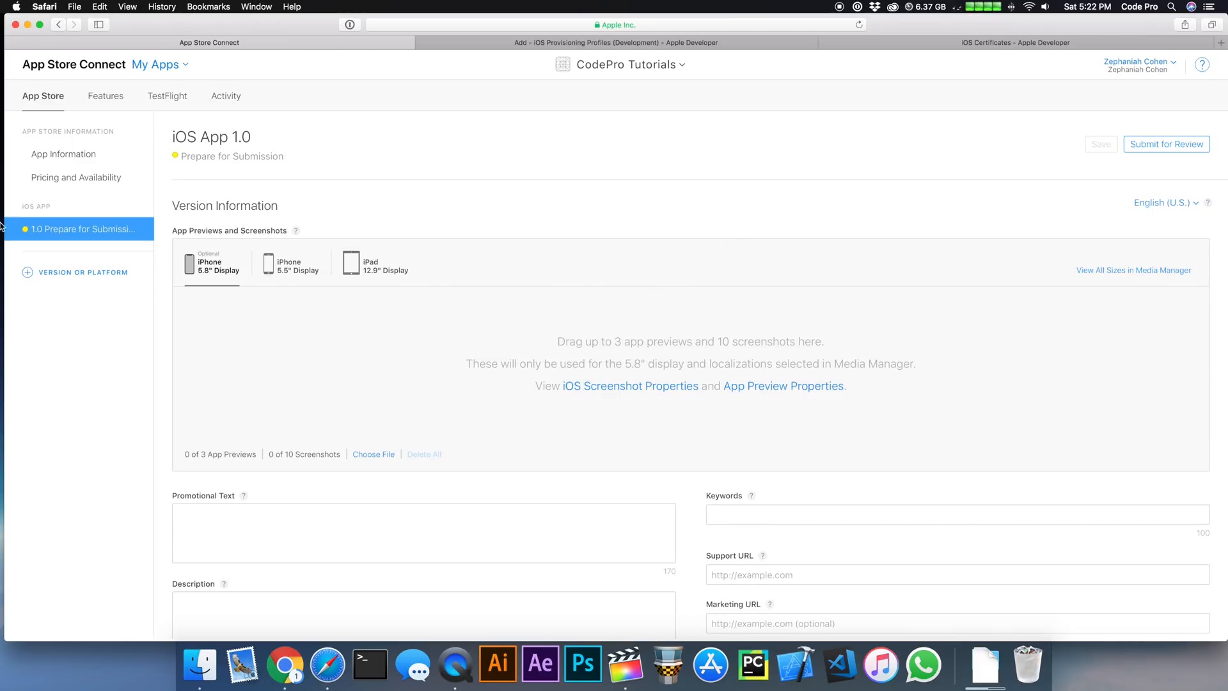
pyautogui.scroll(-5, 634, 326)
pyautogui.scroll(-8, 508, 302)
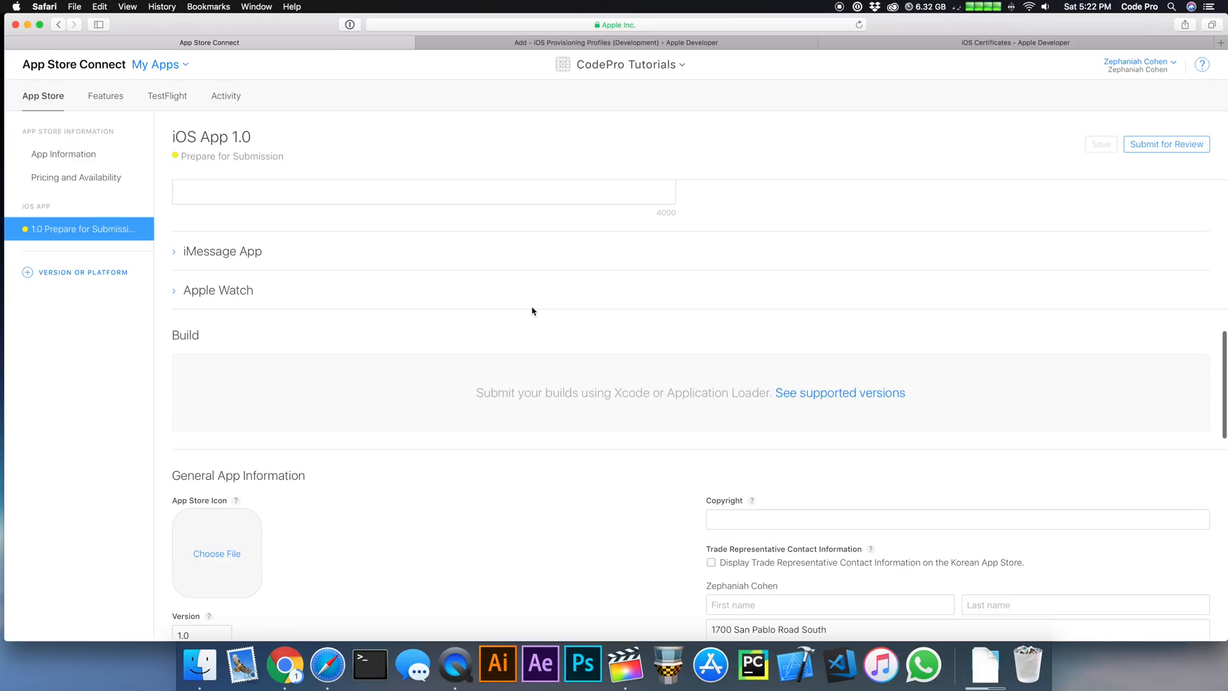
pyautogui.scroll(5, 534, 311)
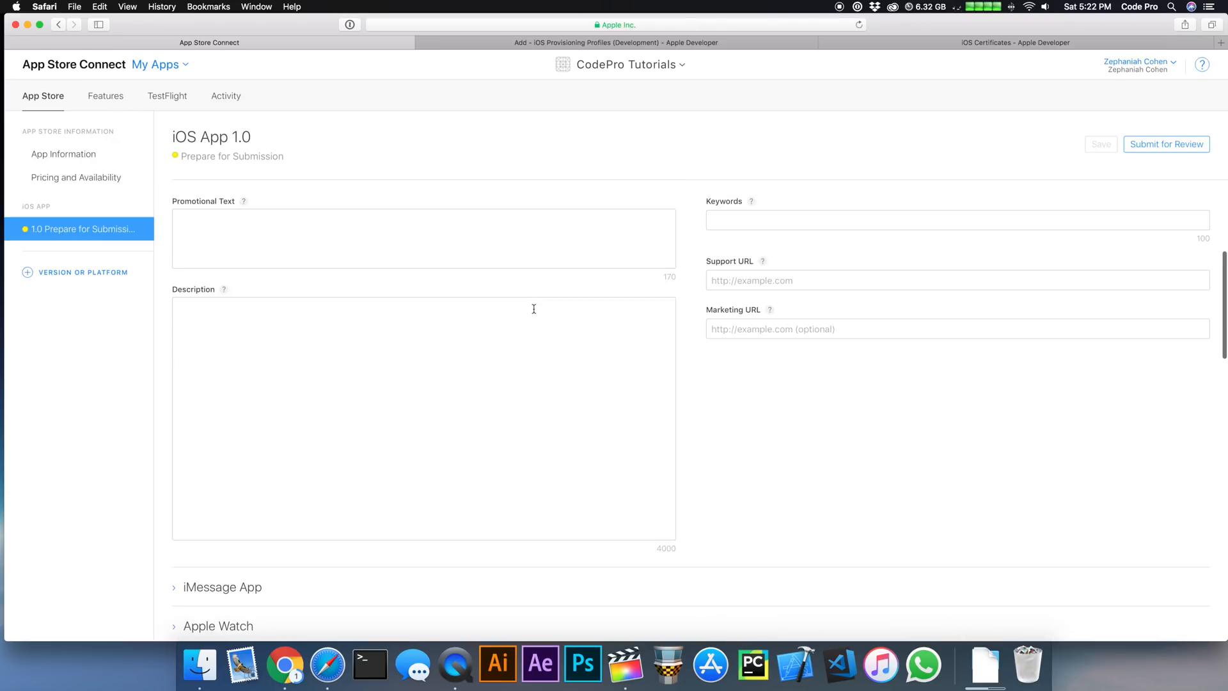
pyautogui.scroll(1, 533, 311)
pyautogui.scroll(3, 535, 313)
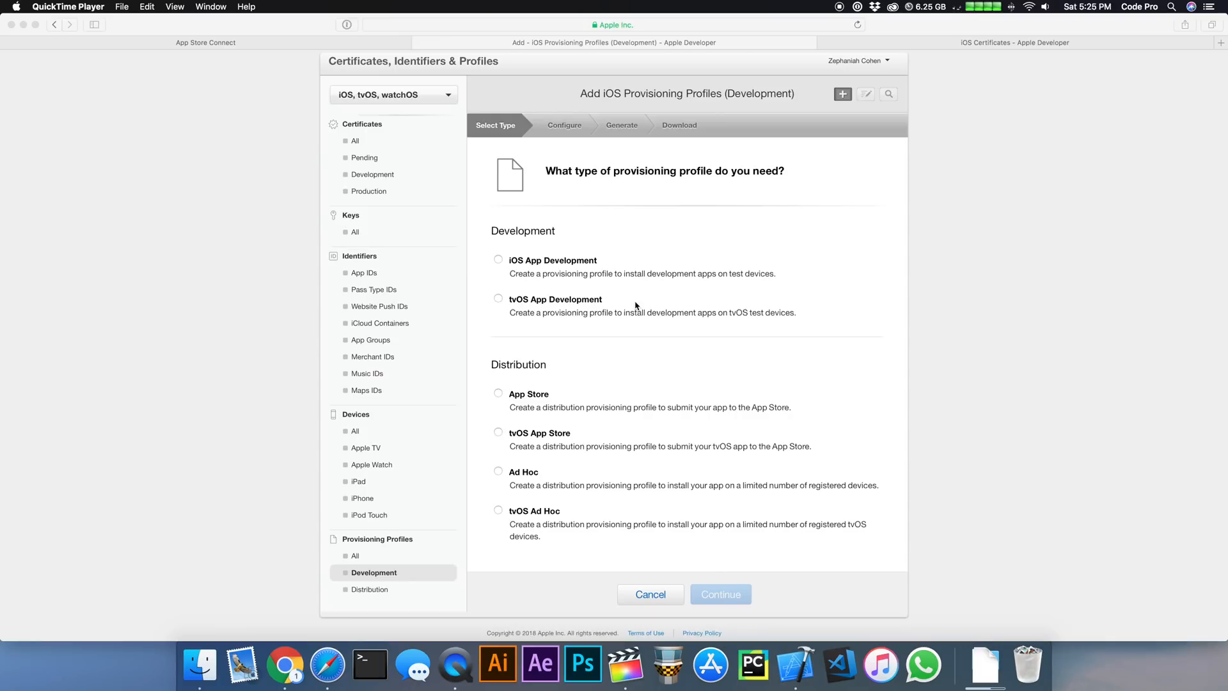
pyautogui.scroll(1, 622, 298)
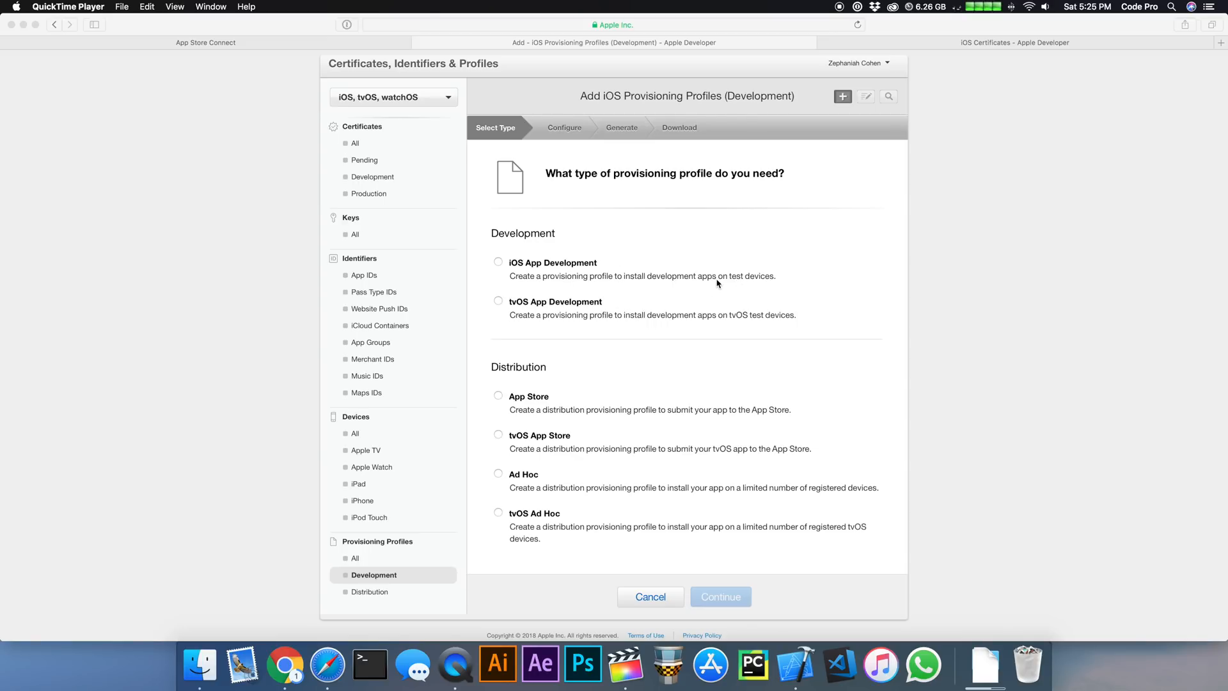
# Choose iOS App Development as the profile type and proceed to configure it
pyautogui.click(500, 265)
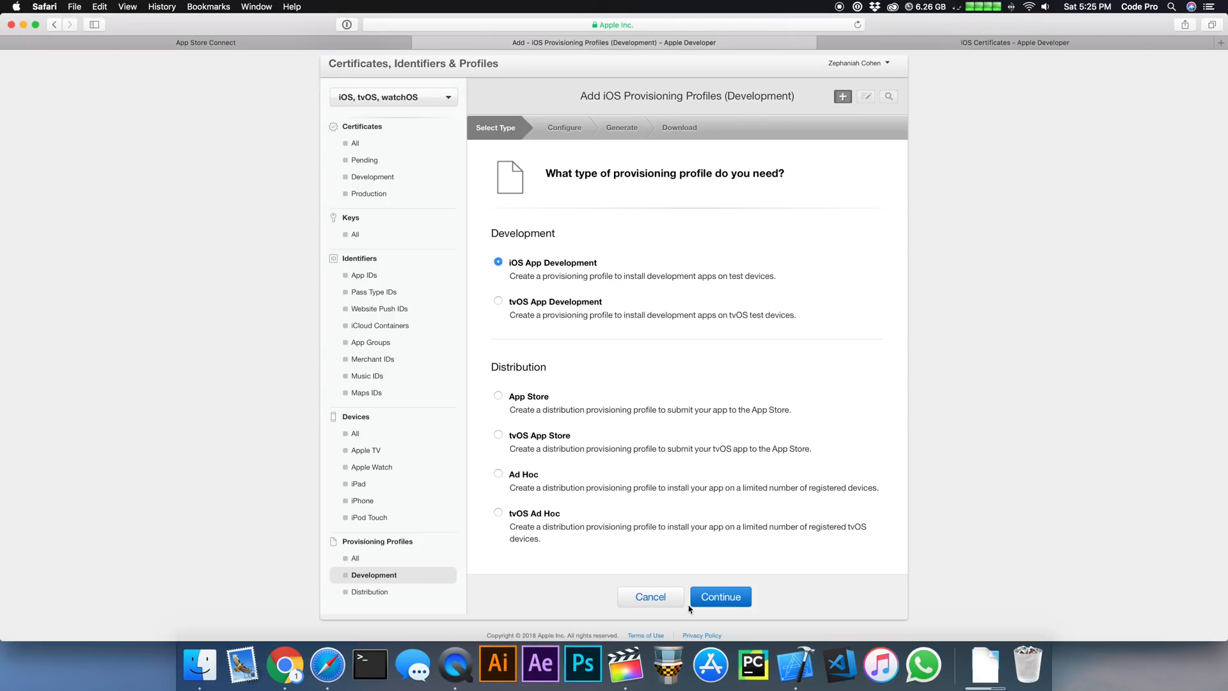
pyautogui.click(727, 599)
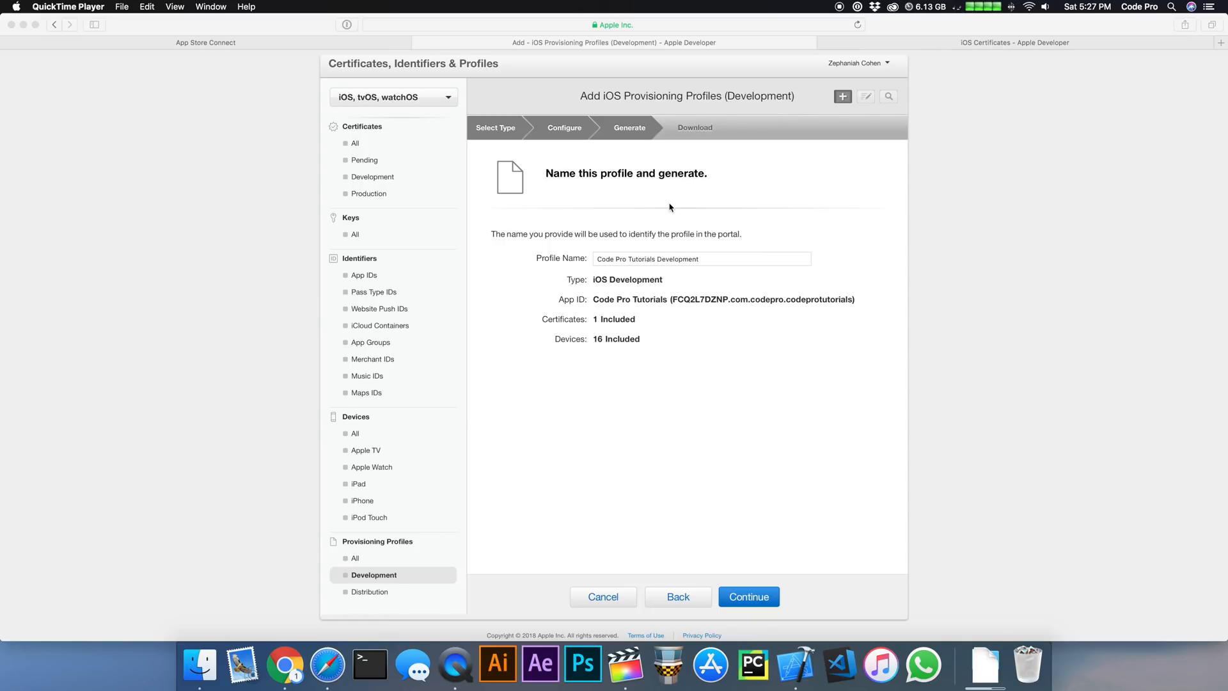
# Generate the Code Pro Tutorials Development profile after checking its device count, and download it
pyautogui.click(638, 344)
pyautogui.moveTo(651, 344)
pyautogui.mouseDown()
pyautogui.moveTo(599, 345)
pyautogui.moveTo(630, 321)
pyautogui.mouseUp()
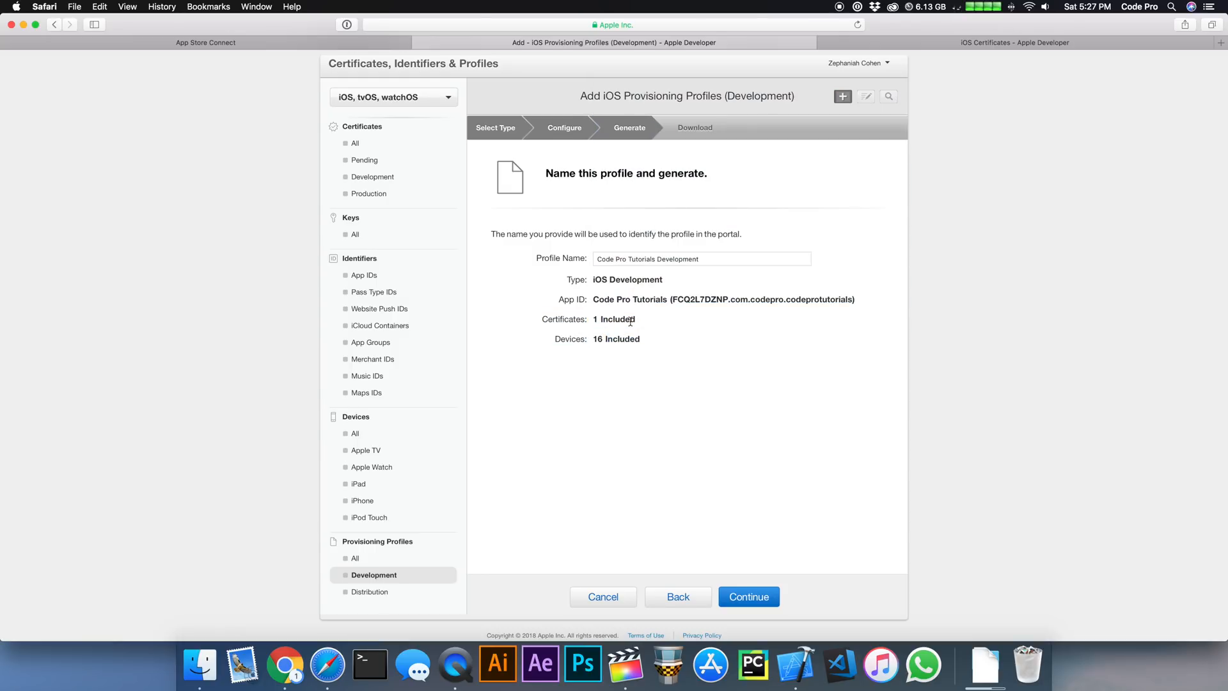
pyautogui.click(748, 598)
pyautogui.click(675, 358)
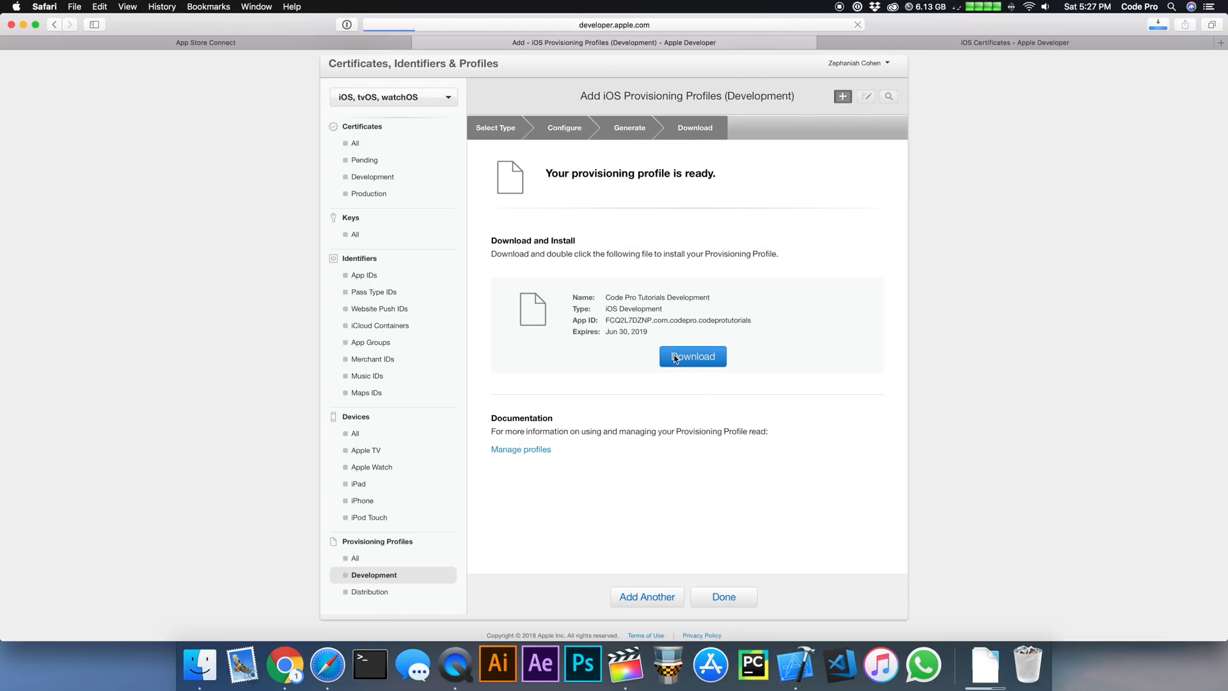
# Install the downloaded .mobileprovision file from the Downloads stack and return to Safari
pyautogui.click(986, 660)
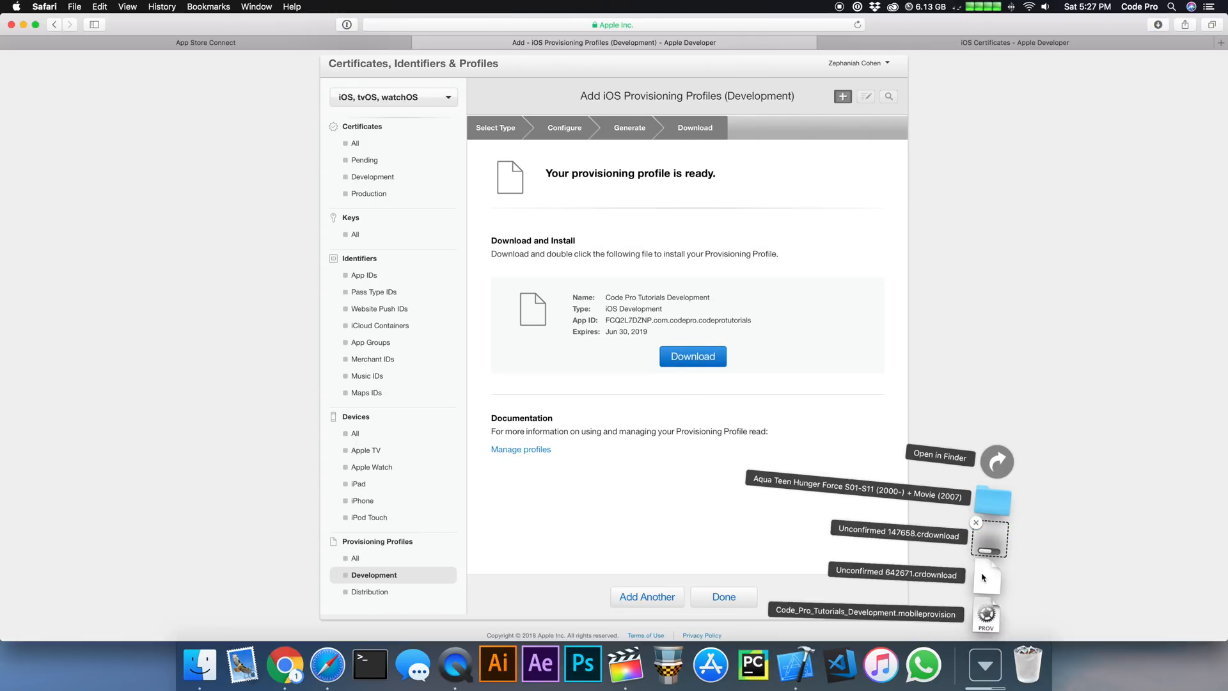
pyautogui.click(985, 617)
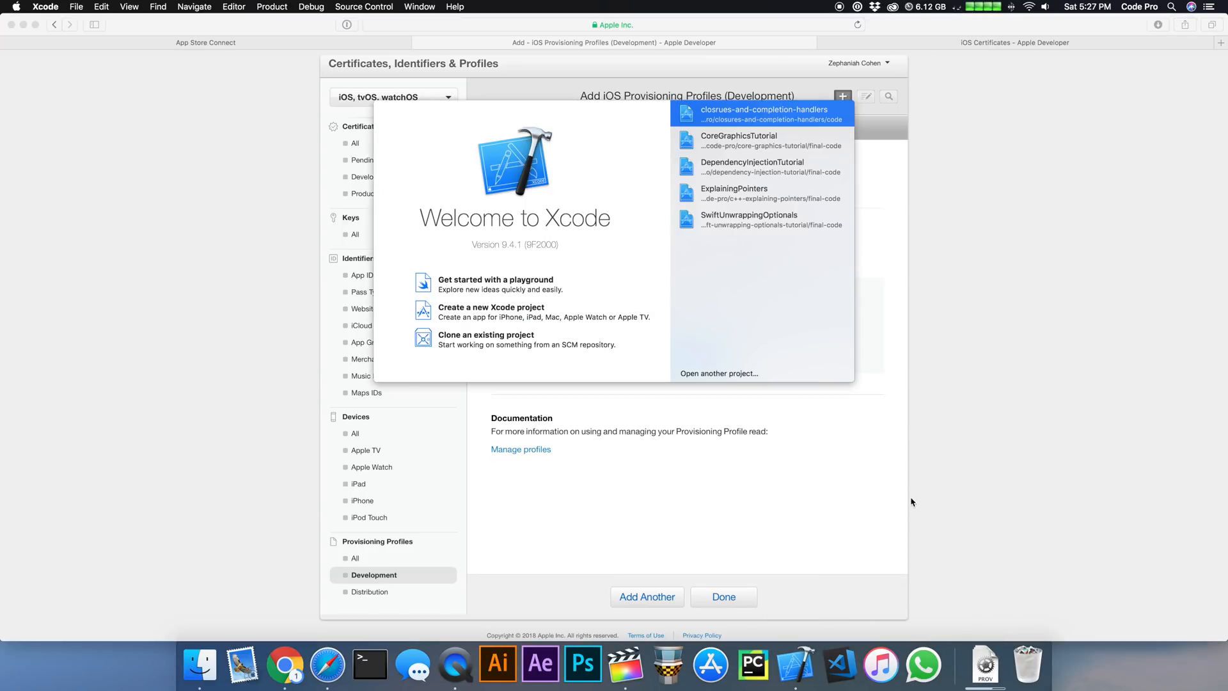
pyautogui.click(956, 424)
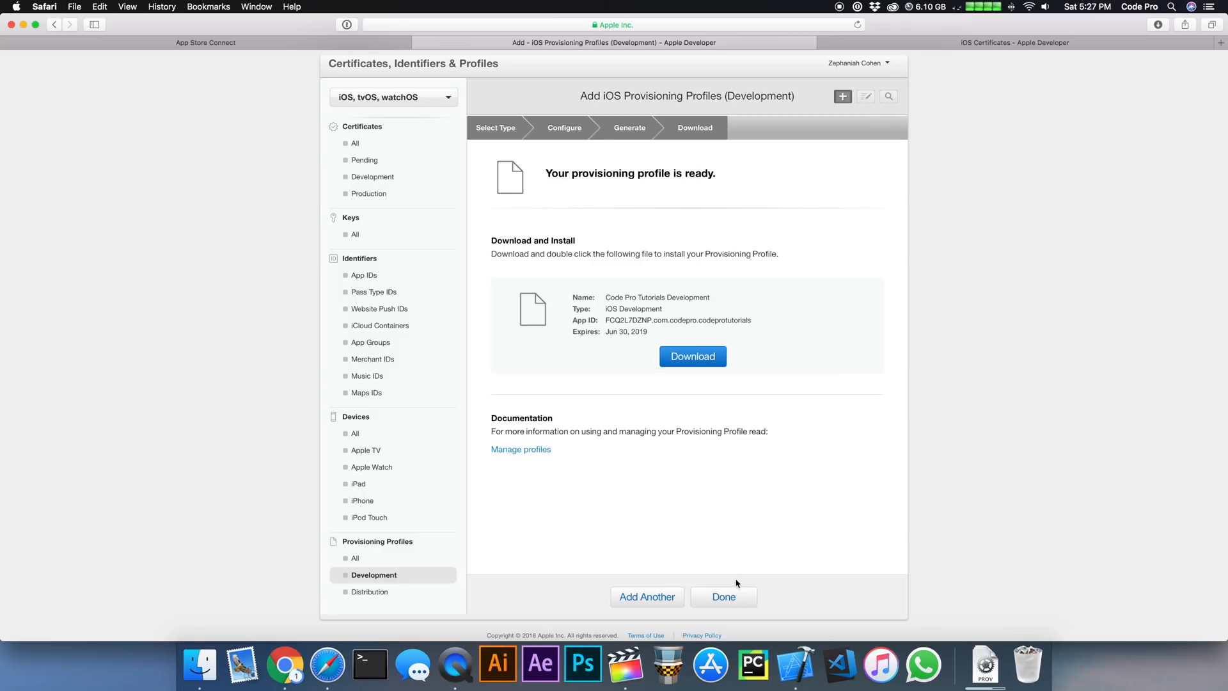
# Create another profile of type App Store named Code Pro Tutorials App Store and generate it
pyautogui.click(644, 603)
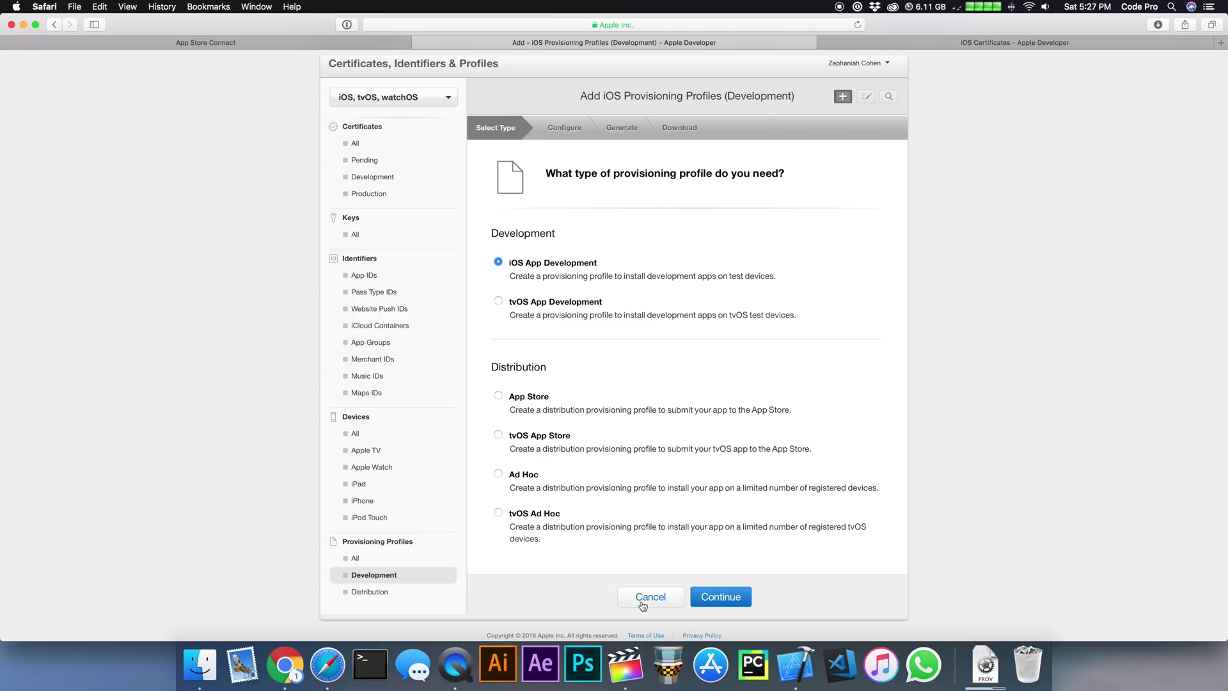
pyautogui.click(501, 399)
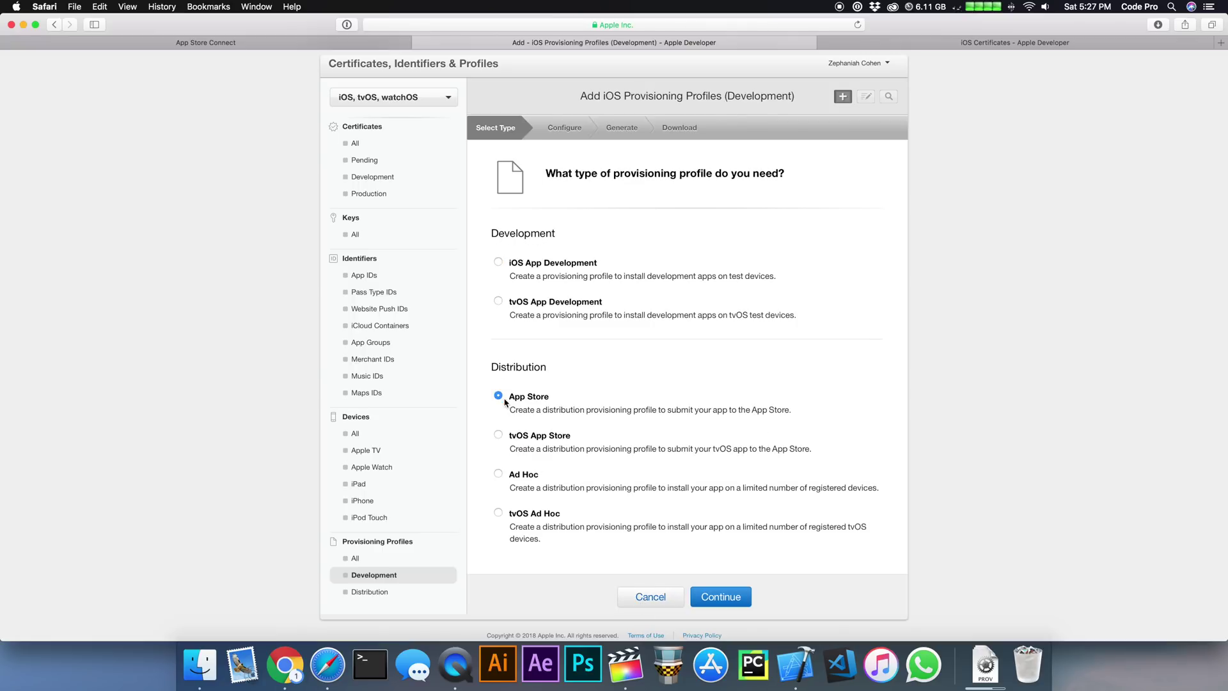
pyautogui.click(721, 597)
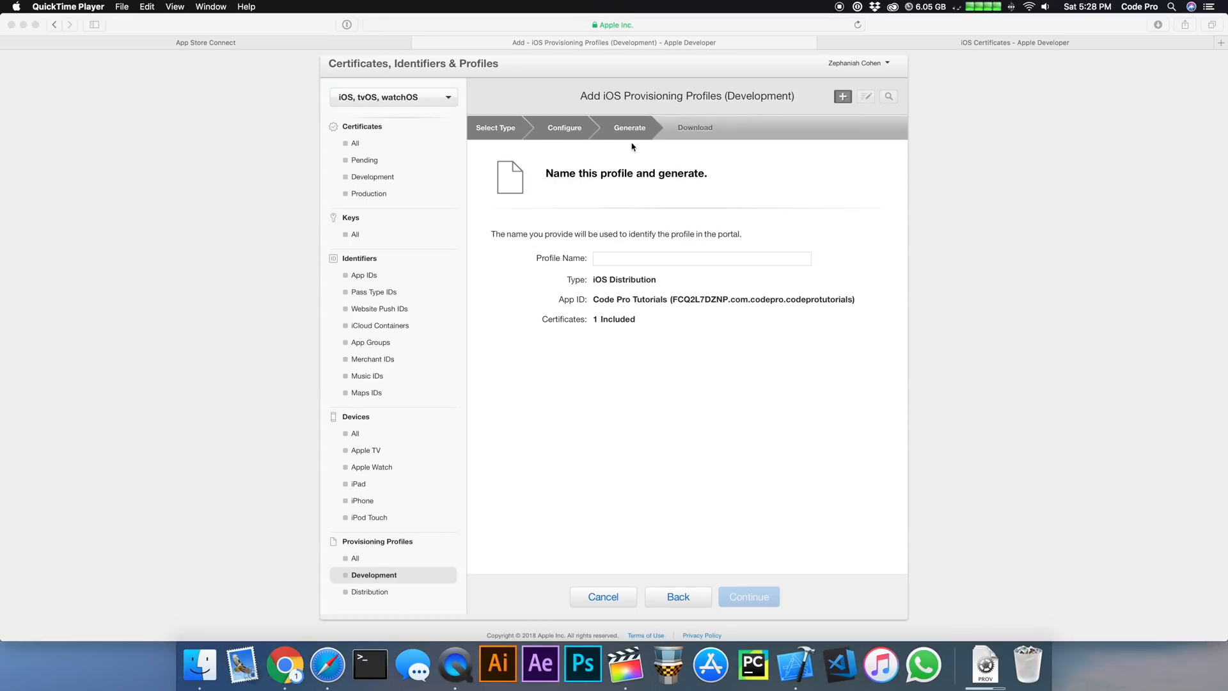
pyautogui.click(604, 261)
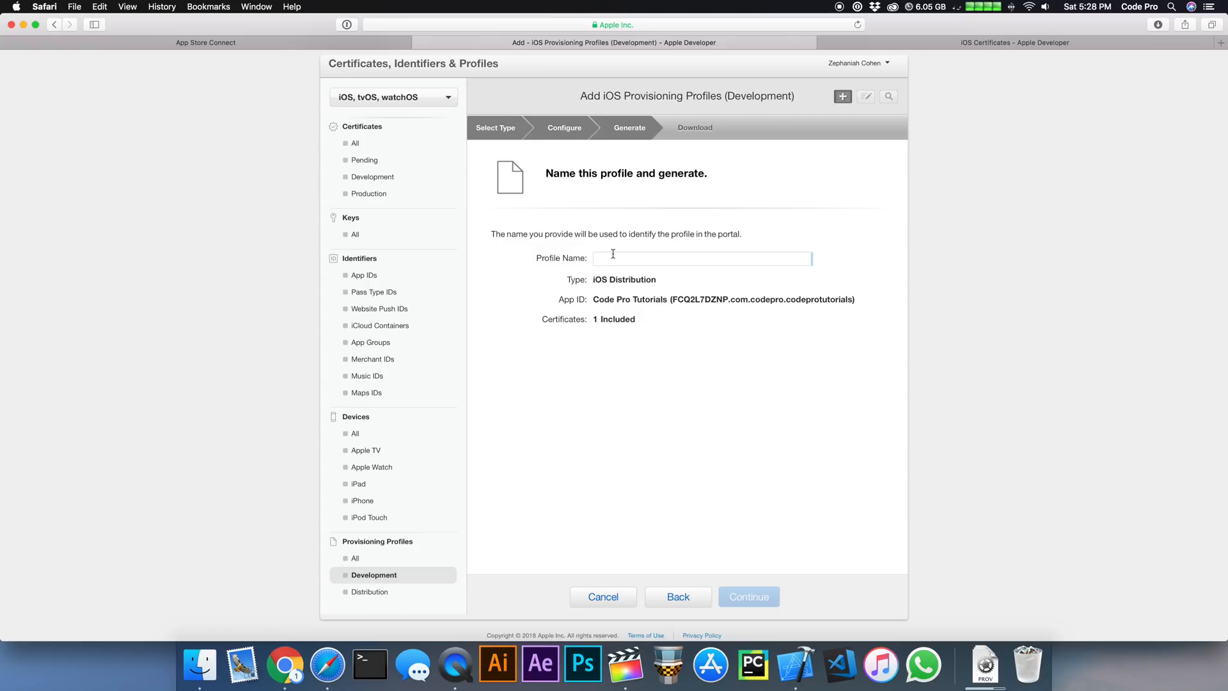
pyautogui.write('Code Pro Tutorials App Store')
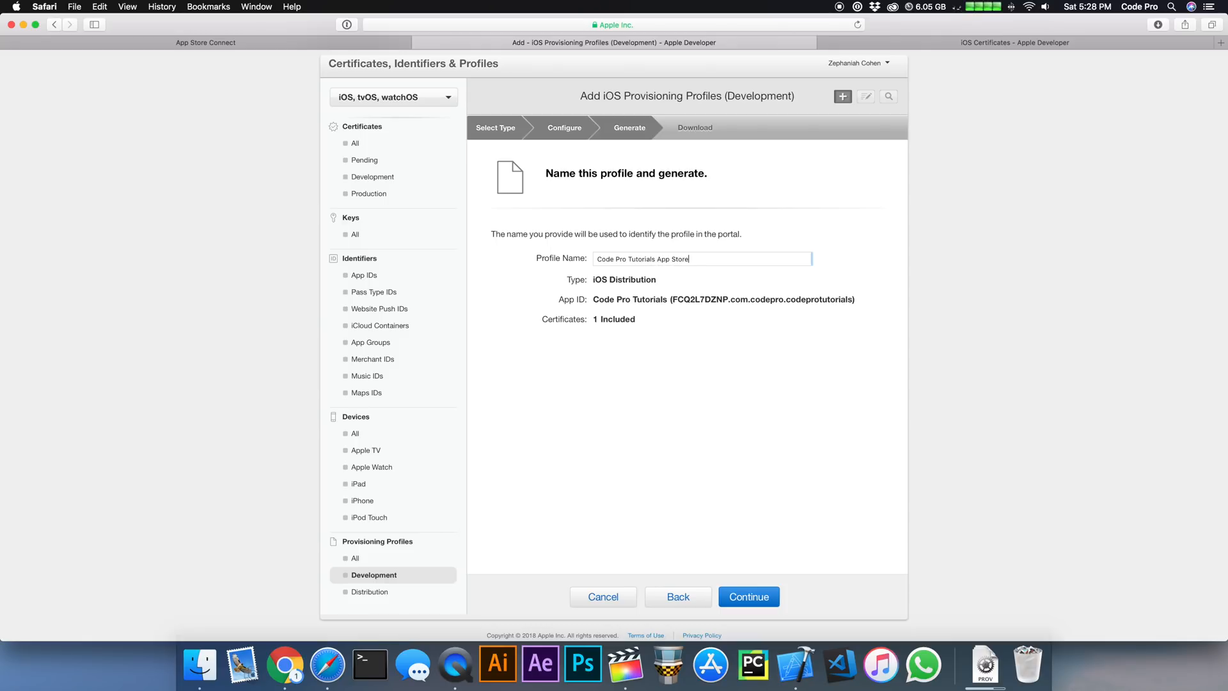
pyautogui.click(743, 597)
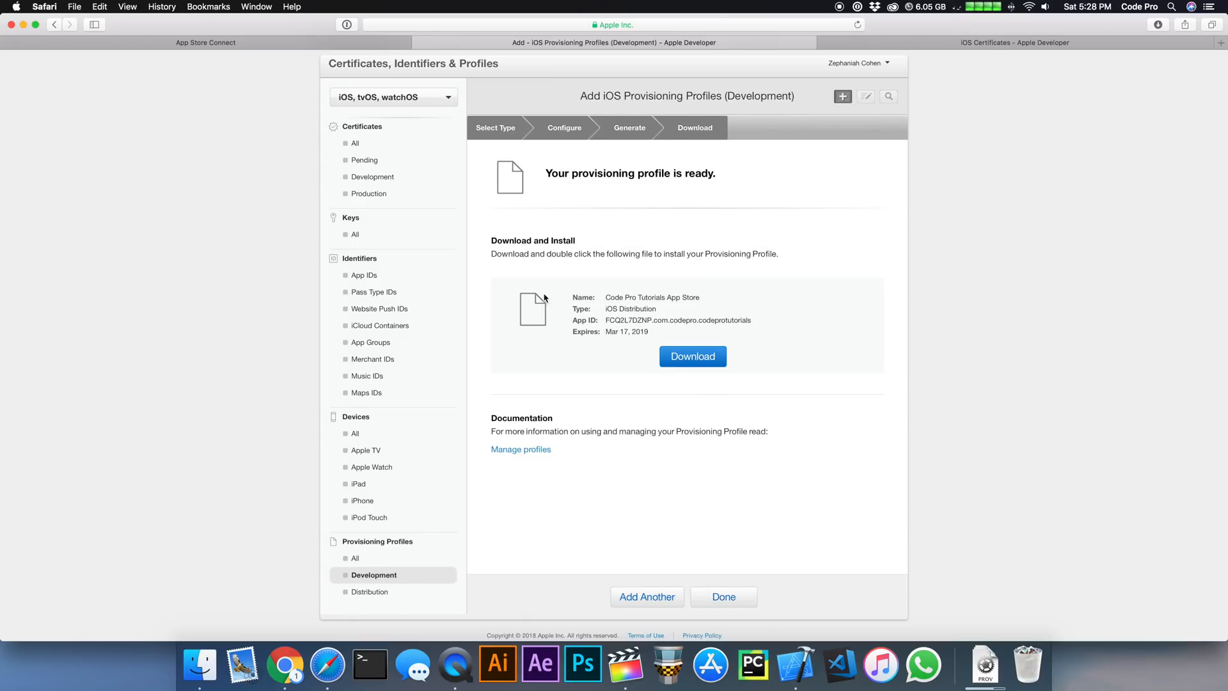
# Download and install the App Store profile, then finish creating profiles with Done
pyautogui.click(683, 359)
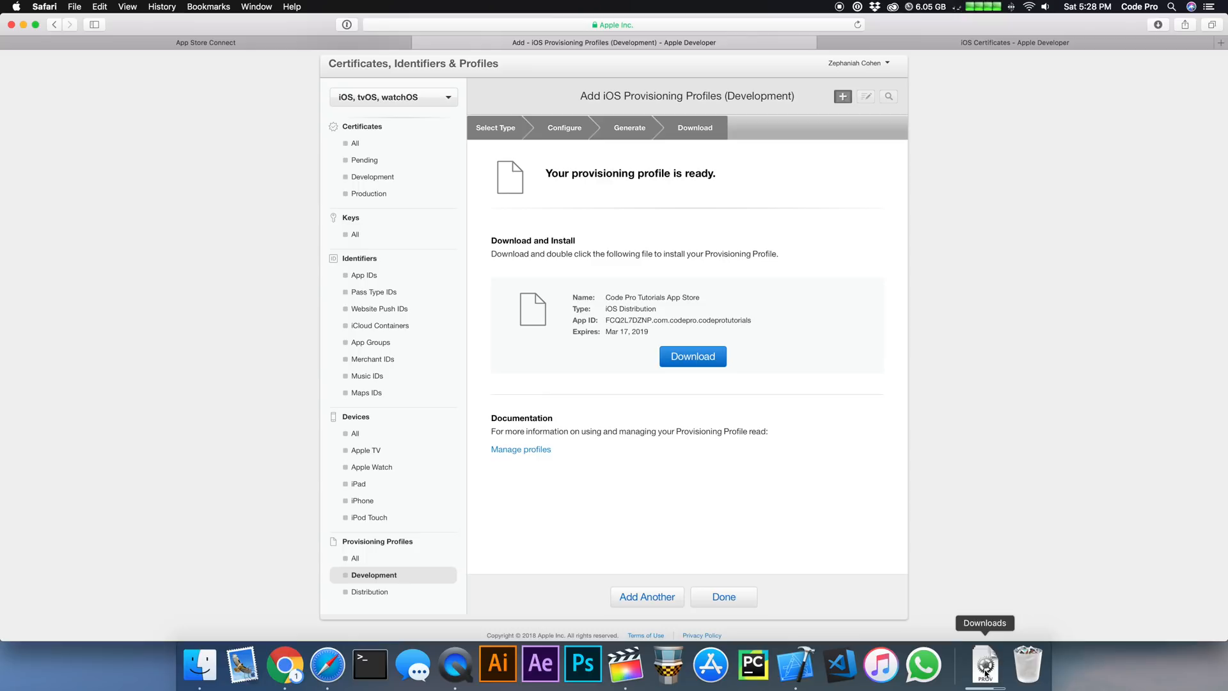
pyautogui.click(984, 660)
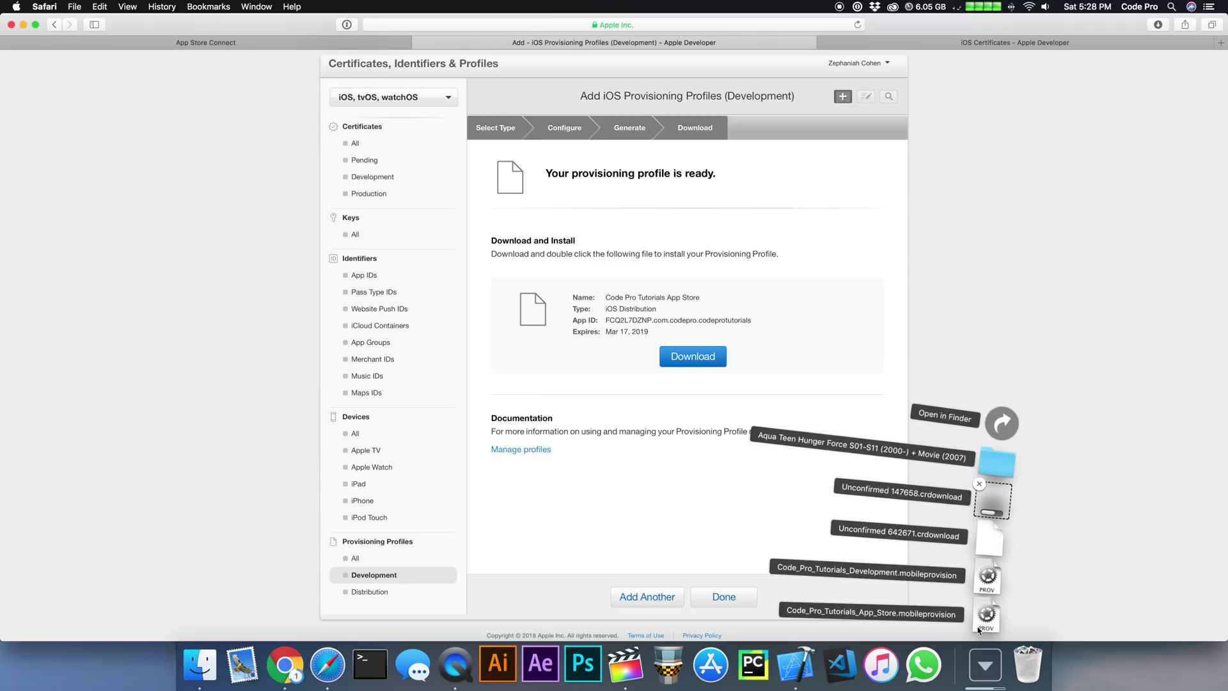
pyautogui.click(989, 578)
pyautogui.click(756, 497)
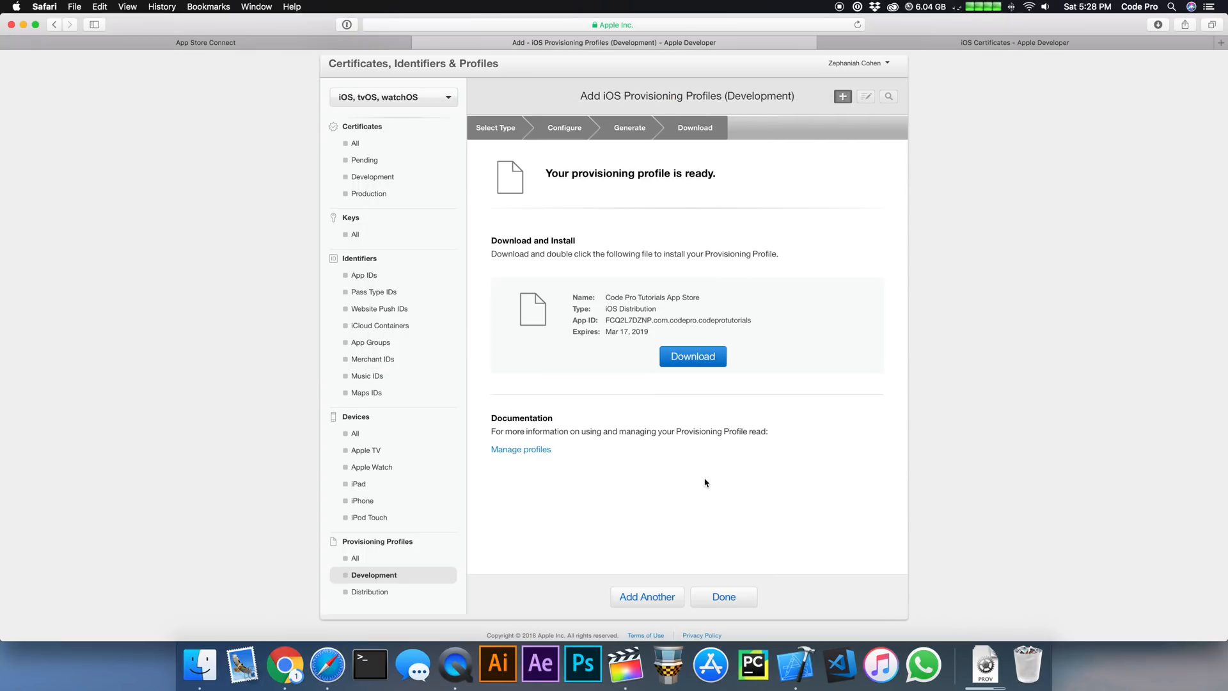
pyautogui.click(743, 597)
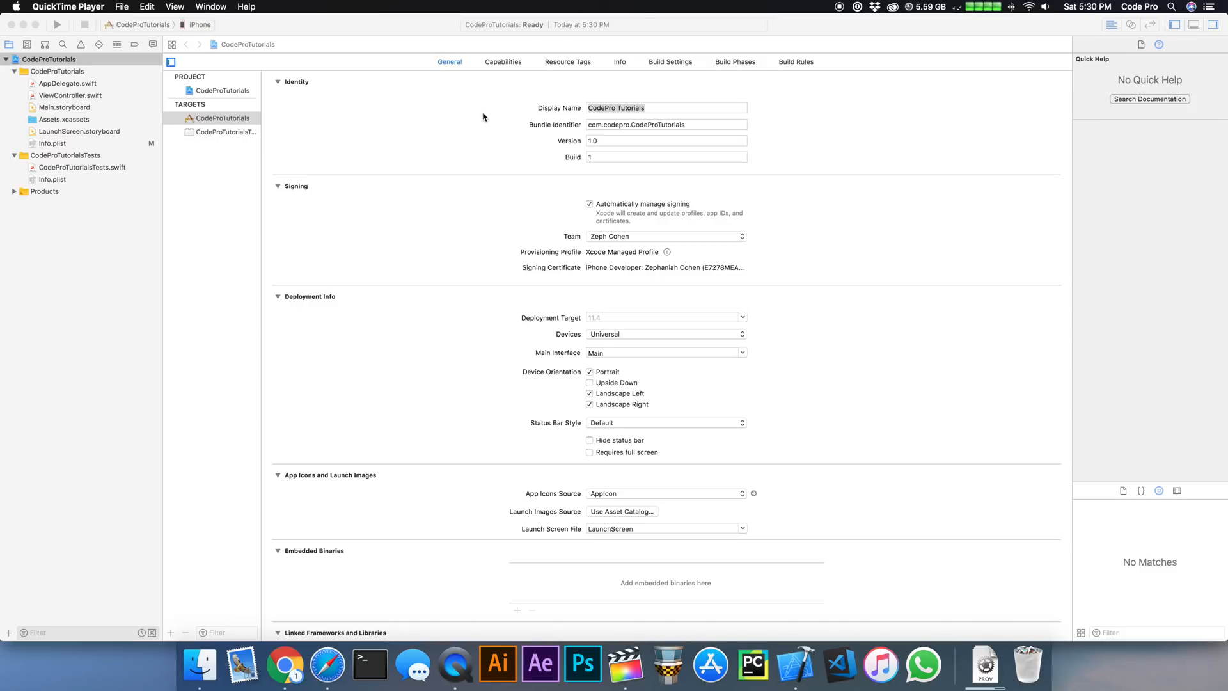
# Review the target's display name and bundle identifier, then switch to Main.storyboard
pyautogui.click(584, 113)
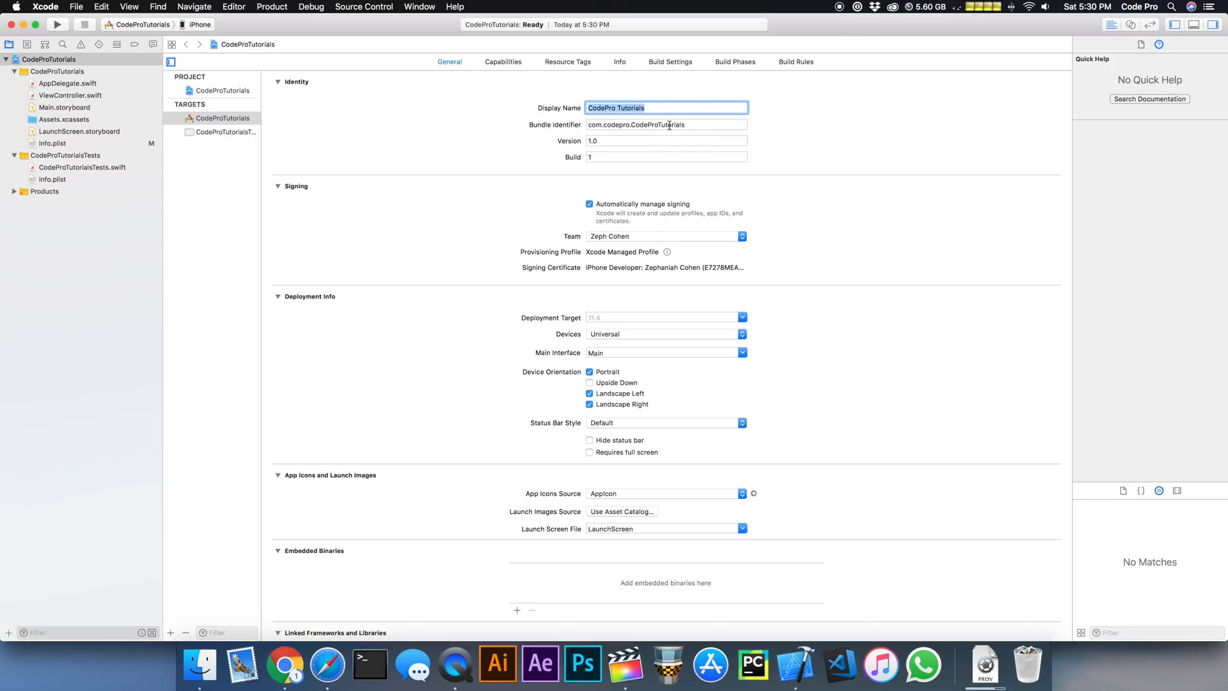
pyautogui.press('Tab')
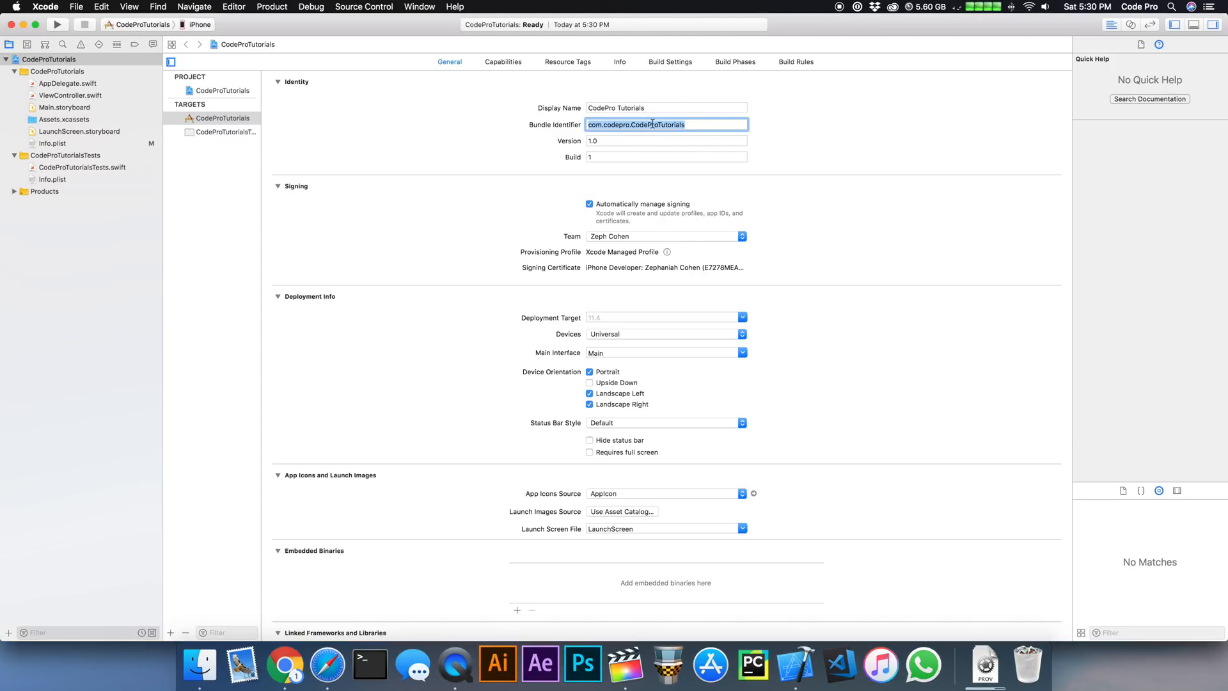
pyautogui.moveTo(709, 124); pyautogui.dragTo(543, 112)
pyautogui.click(40, 108)
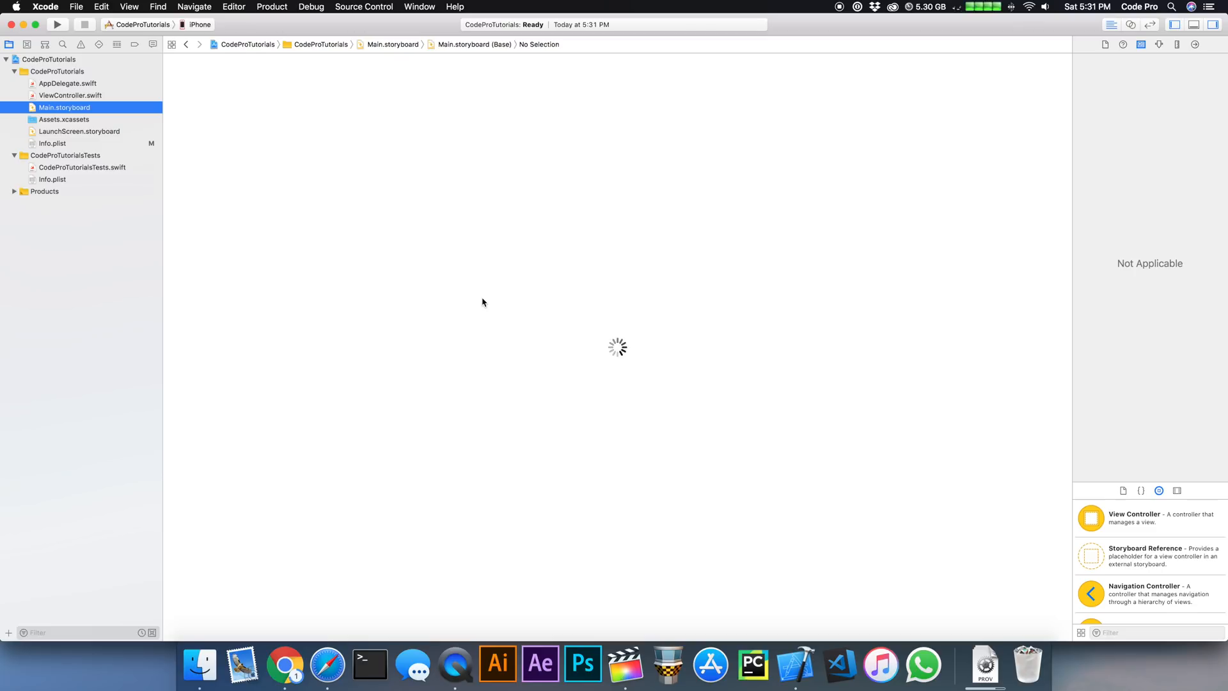
# Set the view controller's View background colour to yellow in the Attributes inspector
pyautogui.click(209, 69)
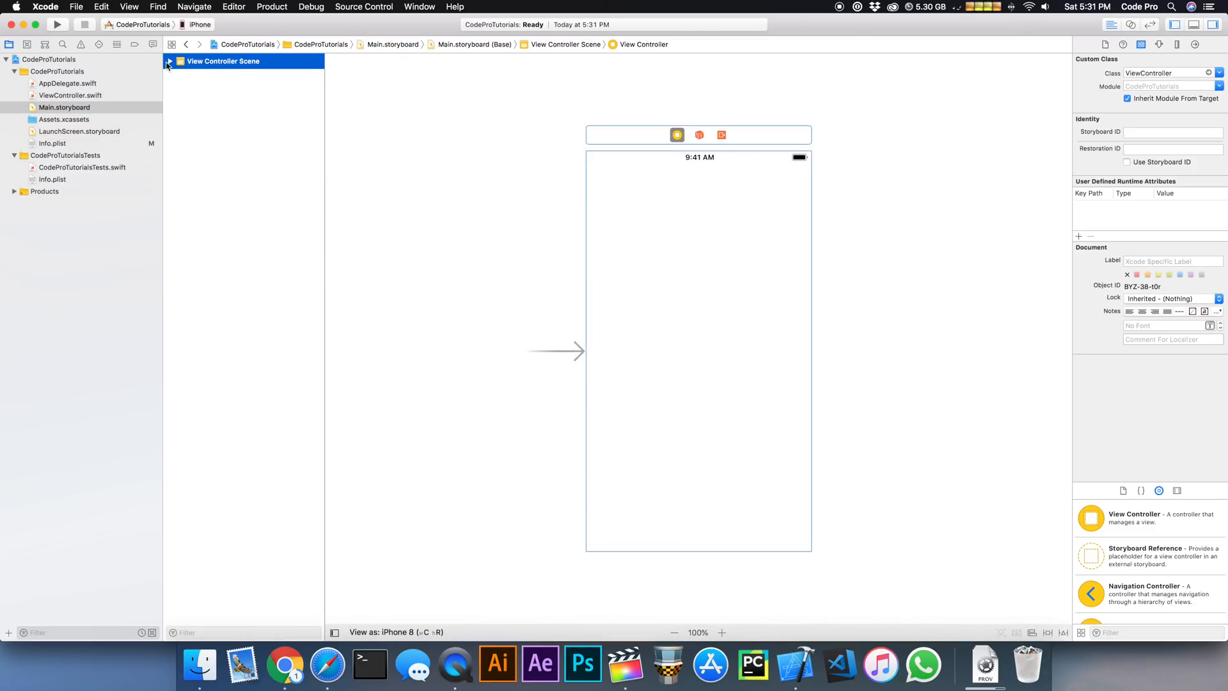
pyautogui.click(171, 61)
pyautogui.click(179, 74)
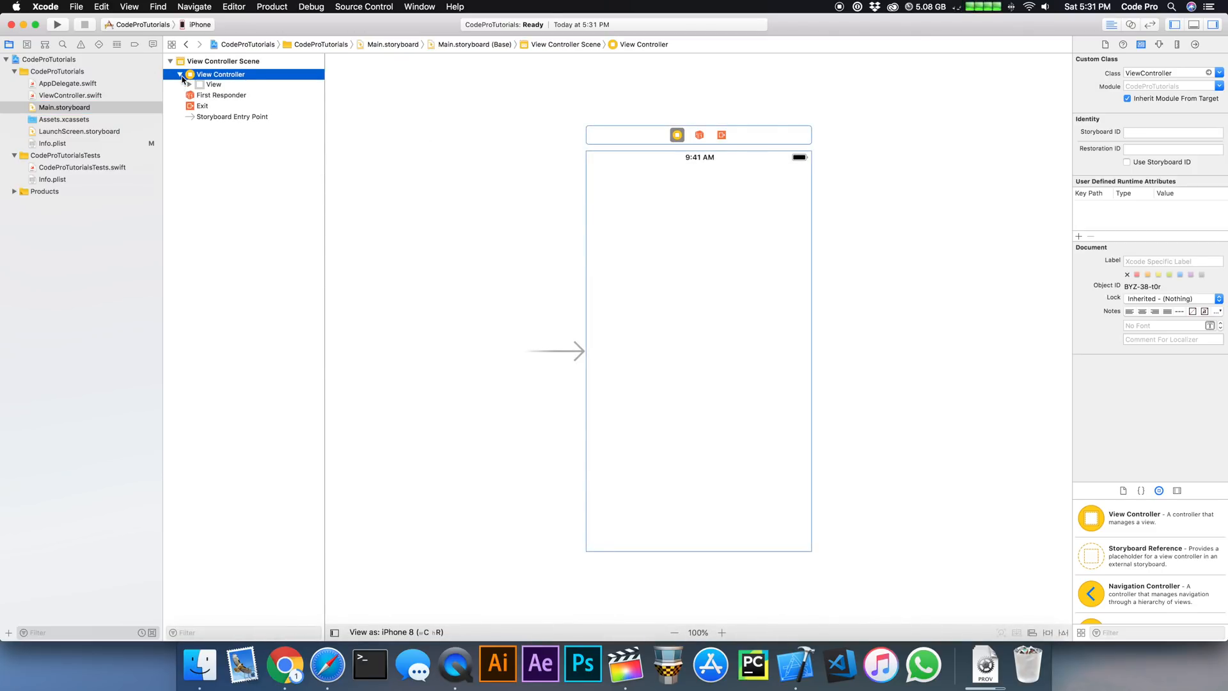
pyautogui.click(213, 85)
pyautogui.click(1160, 44)
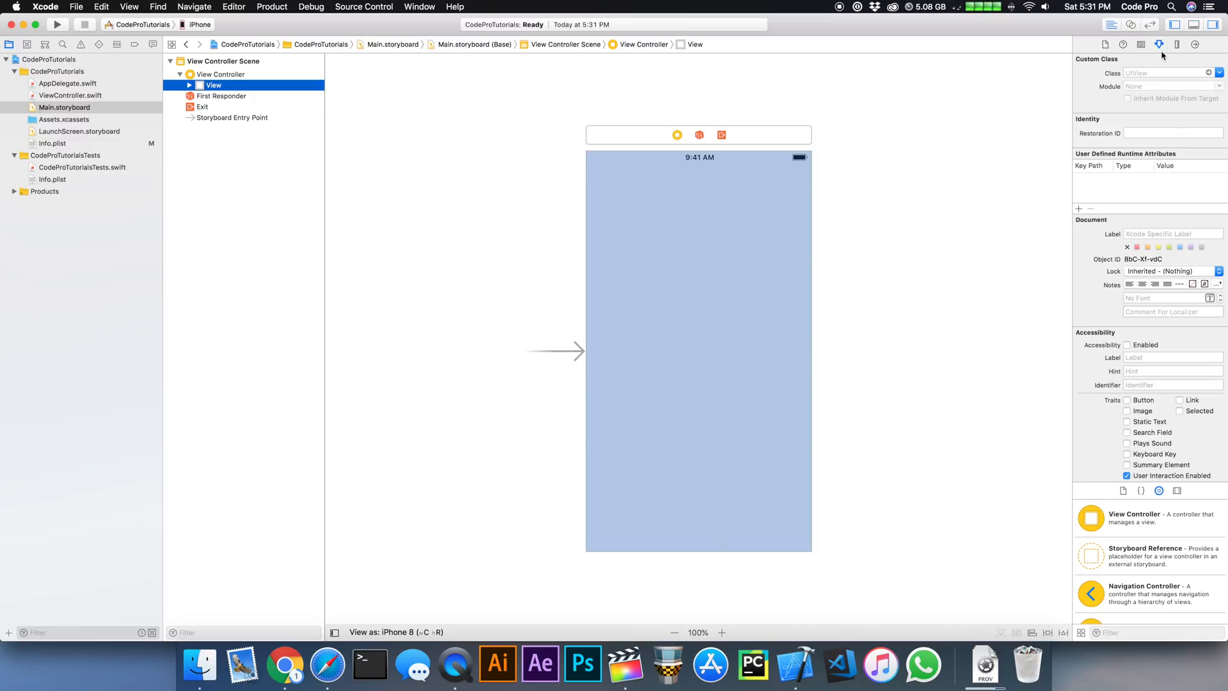
pyautogui.click(1219, 155)
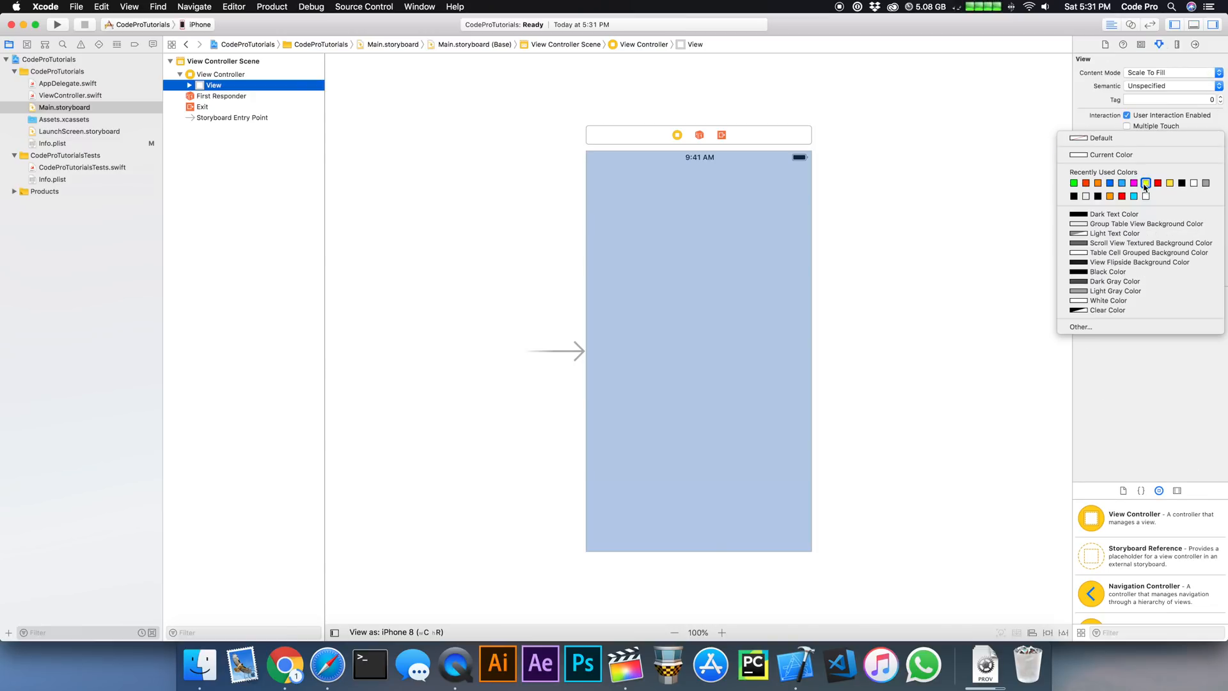
pyautogui.click(1165, 183)
pyautogui.click(999, 196)
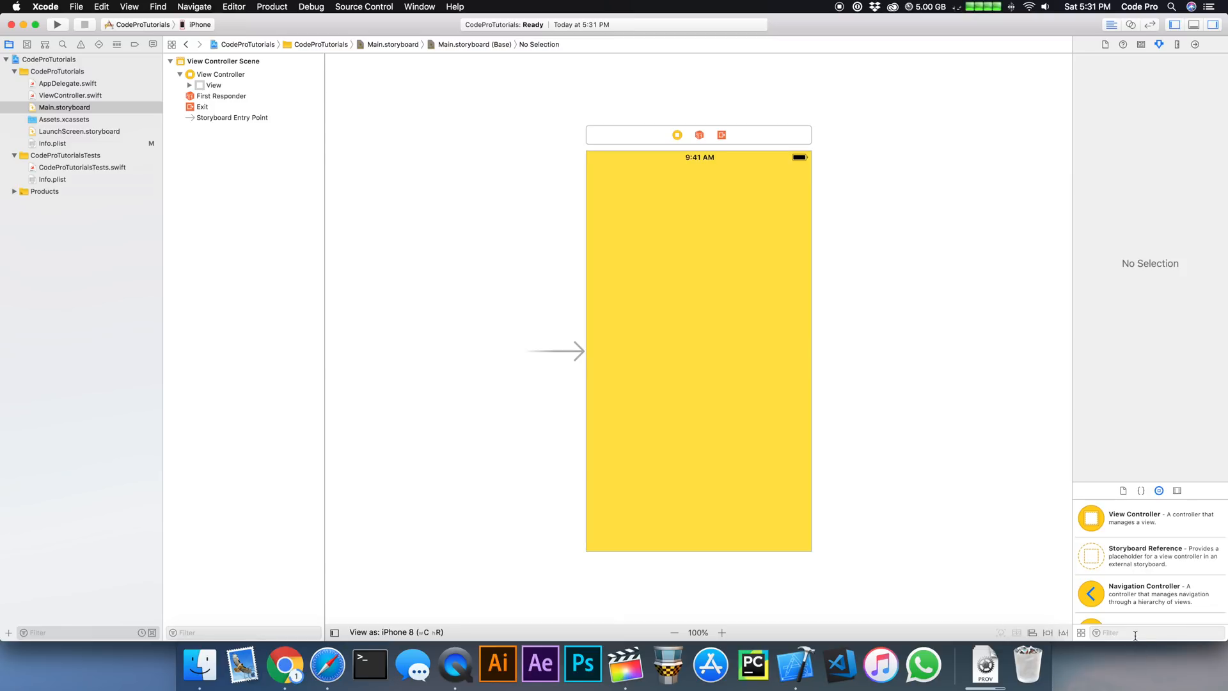
# Add a Button at the view's centre titled 'My First App to the Store!'
pyautogui.click(1135, 633)
pyautogui.write('button')
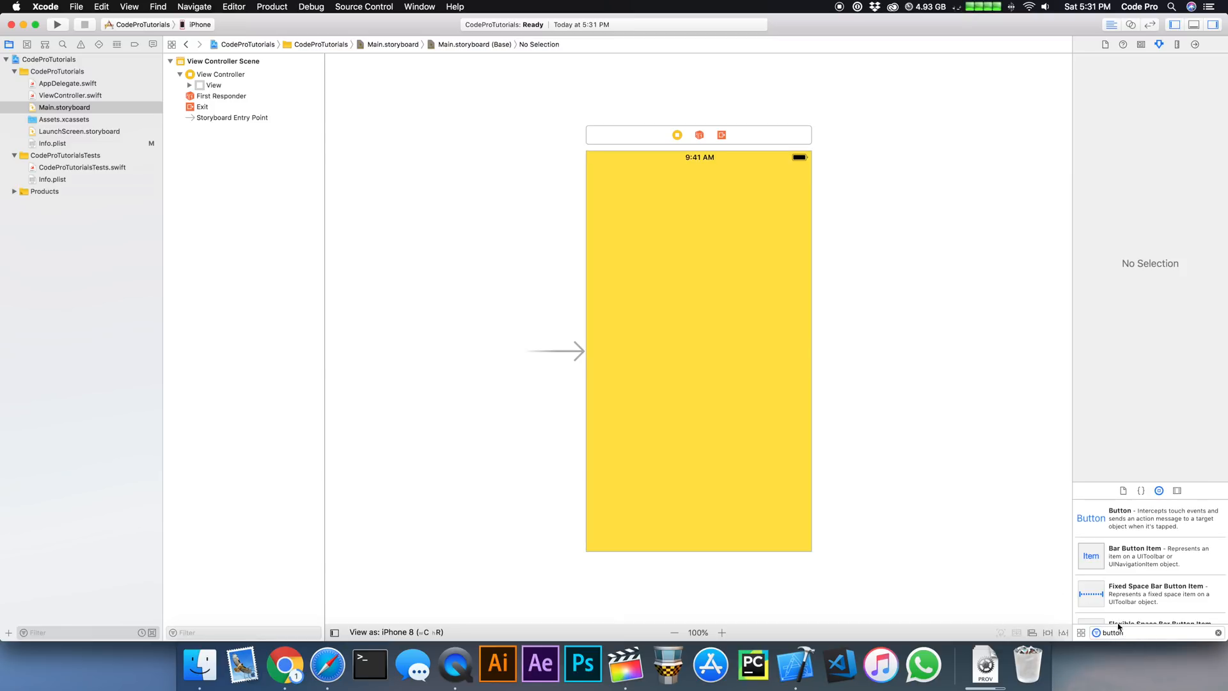
pyautogui.moveTo(1196, 518); pyautogui.dragTo(697, 358)
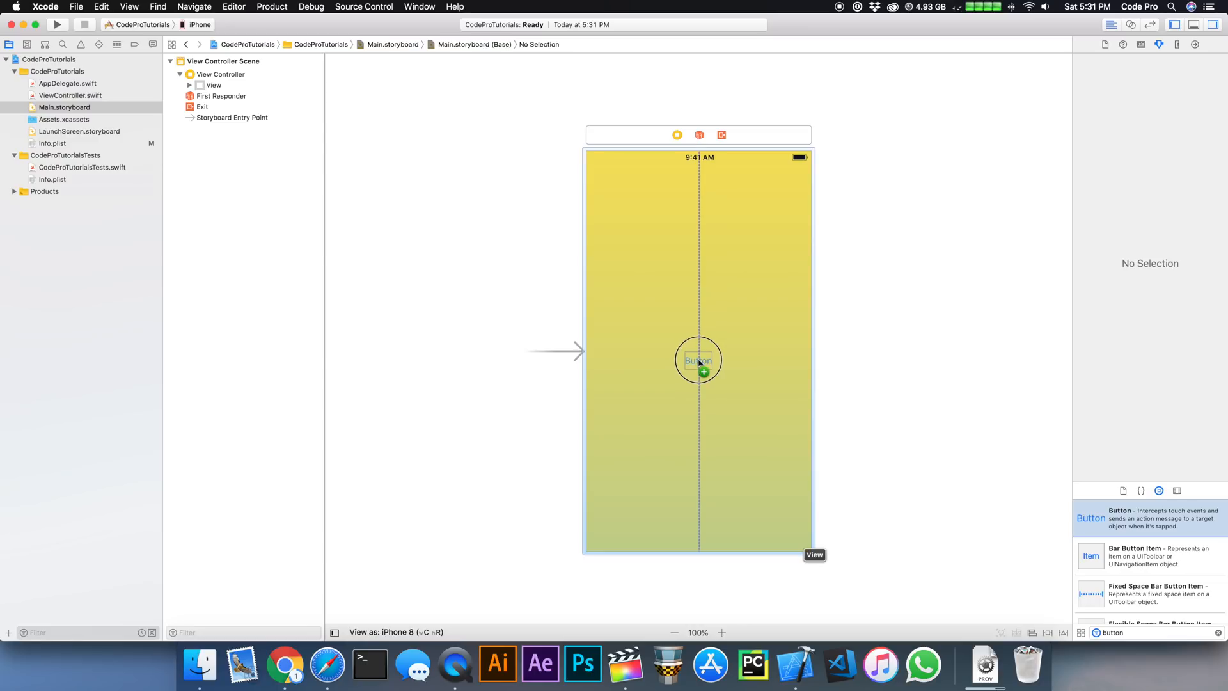
pyautogui.moveTo(697, 358); pyautogui.dragTo(698, 351)
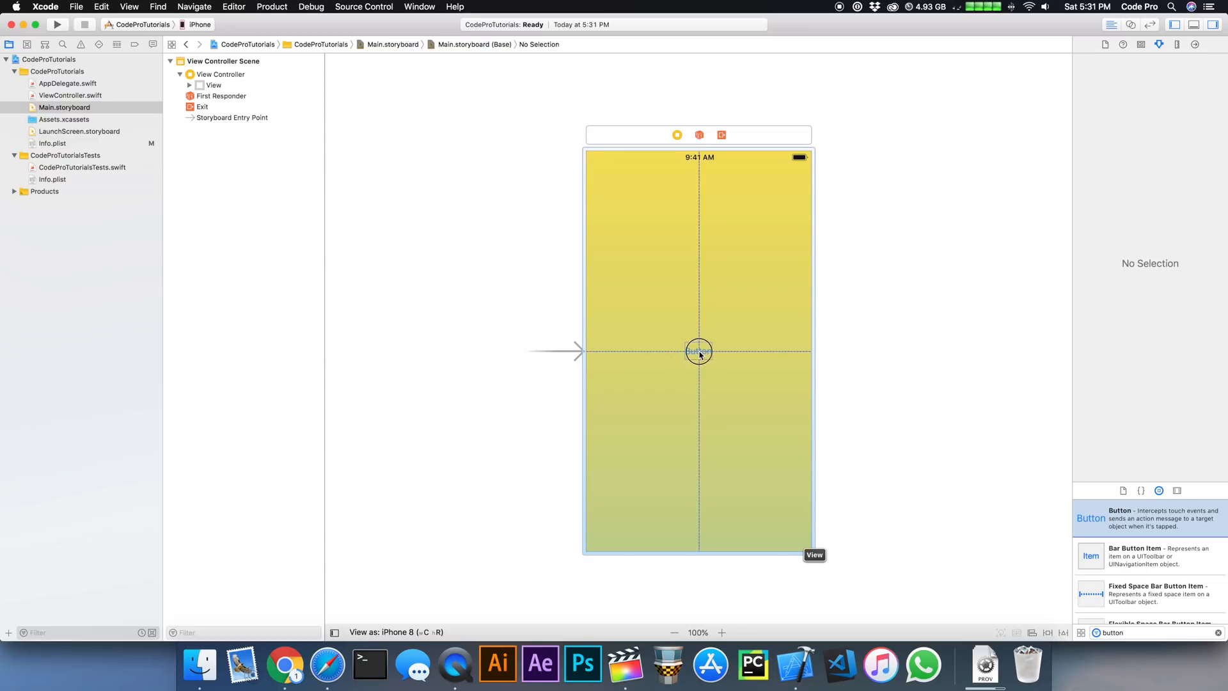
pyautogui.click(679, 267)
pyautogui.doubleClick(700, 353)
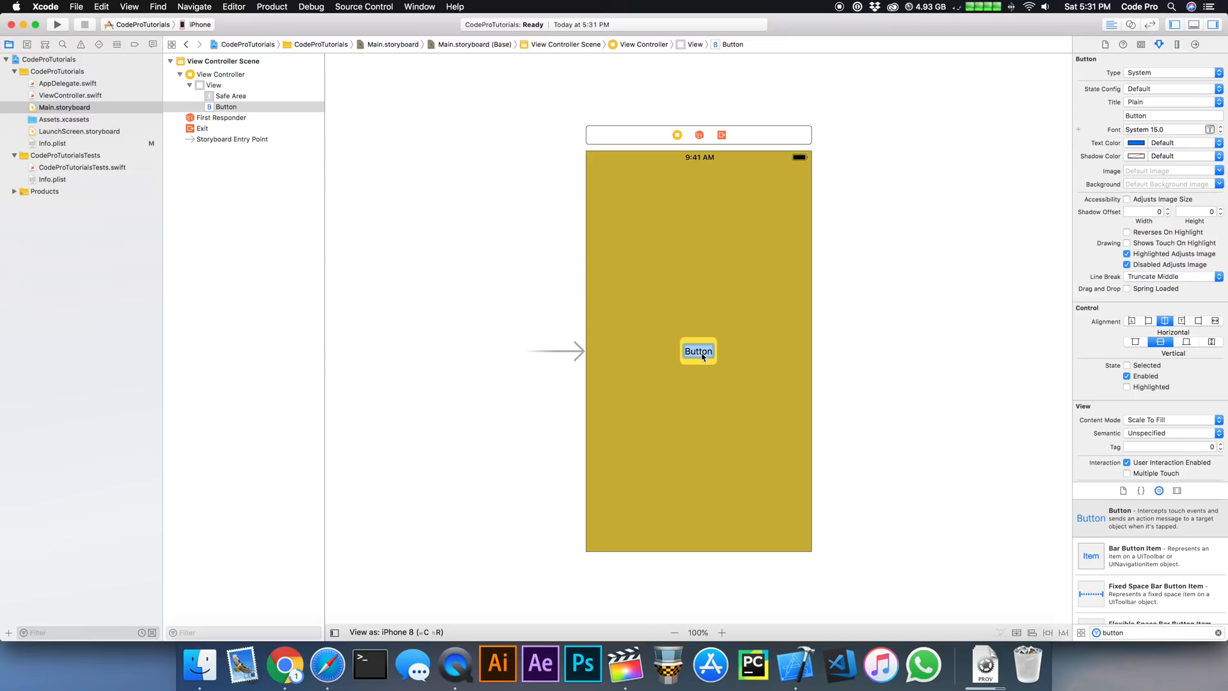
pyautogui.write('My ')
pyautogui.write('First App ')
pyautogui.write('to the Store!')
pyautogui.press('Return')
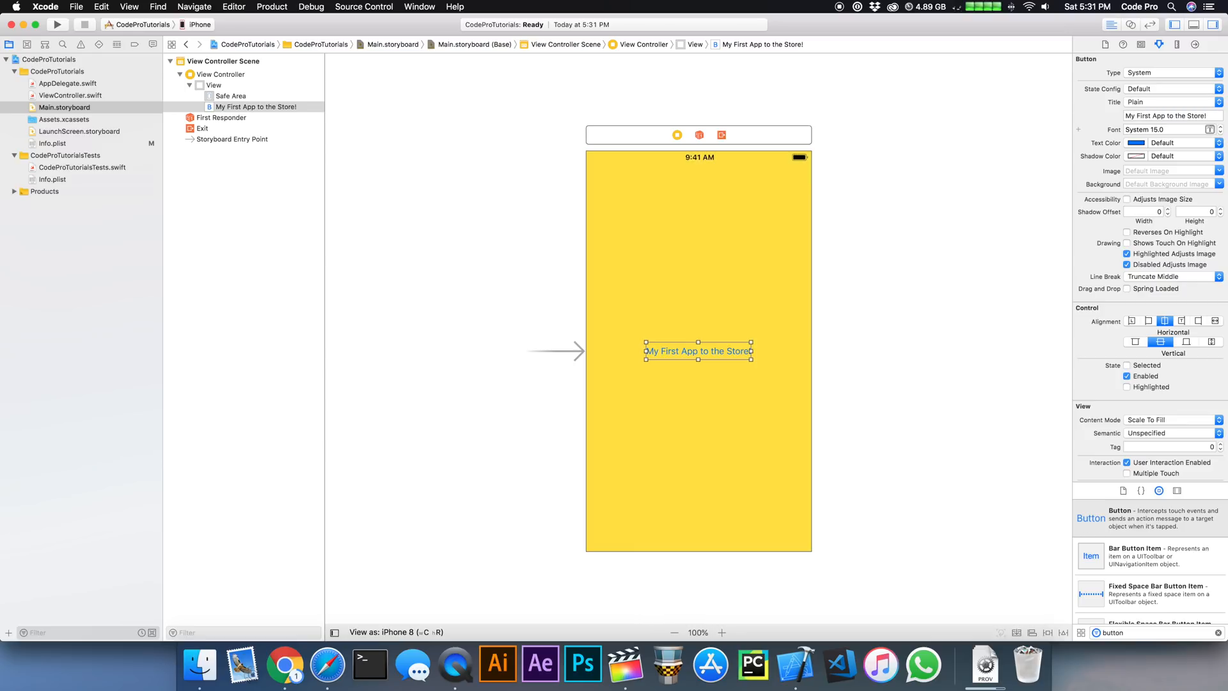
# Re-centre the button and apply Reset to Suggested Constraints to it
pyautogui.click(748, 352)
pyautogui.moveTo(724, 351)
pyautogui.mouseDown()
pyautogui.moveTo(705, 354)
pyautogui.moveTo(721, 352)
pyautogui.mouseUp()
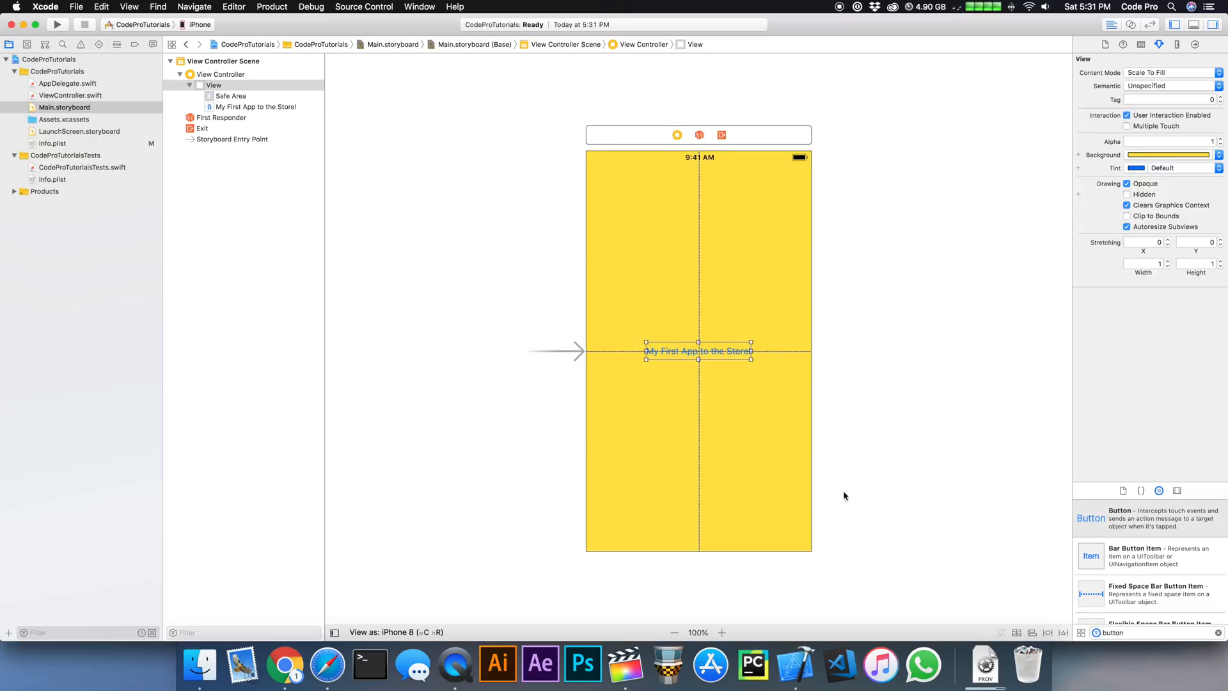
pyautogui.click(1064, 632)
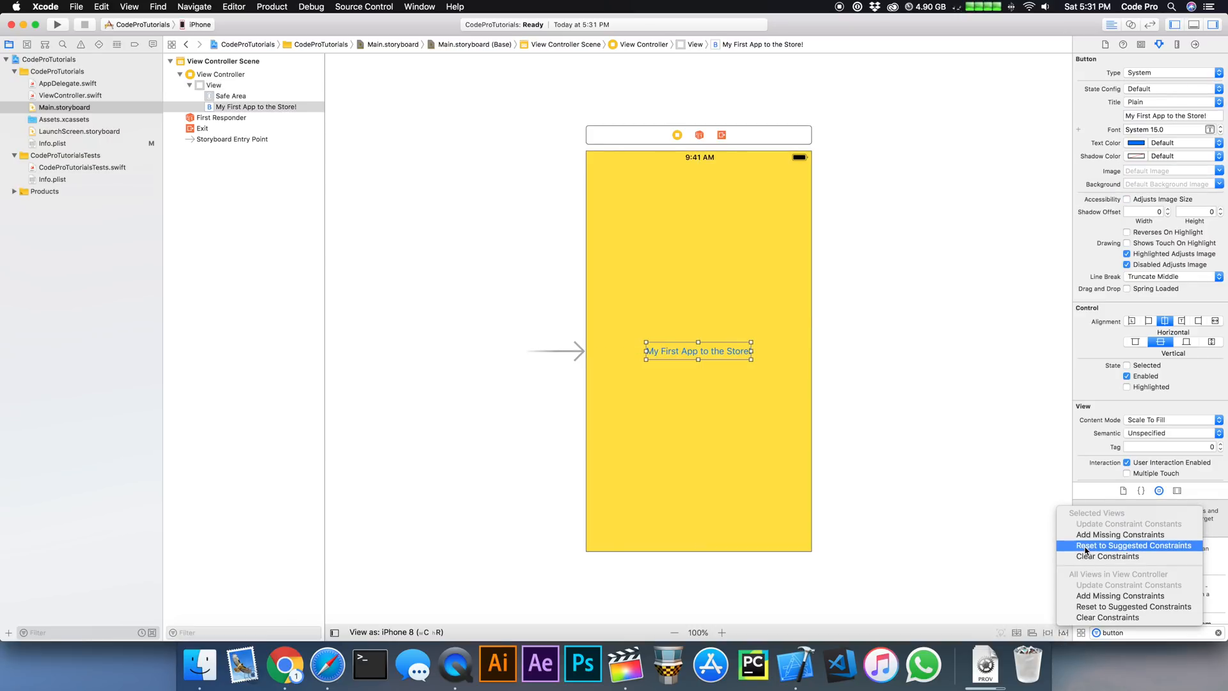
pyautogui.click(1118, 543)
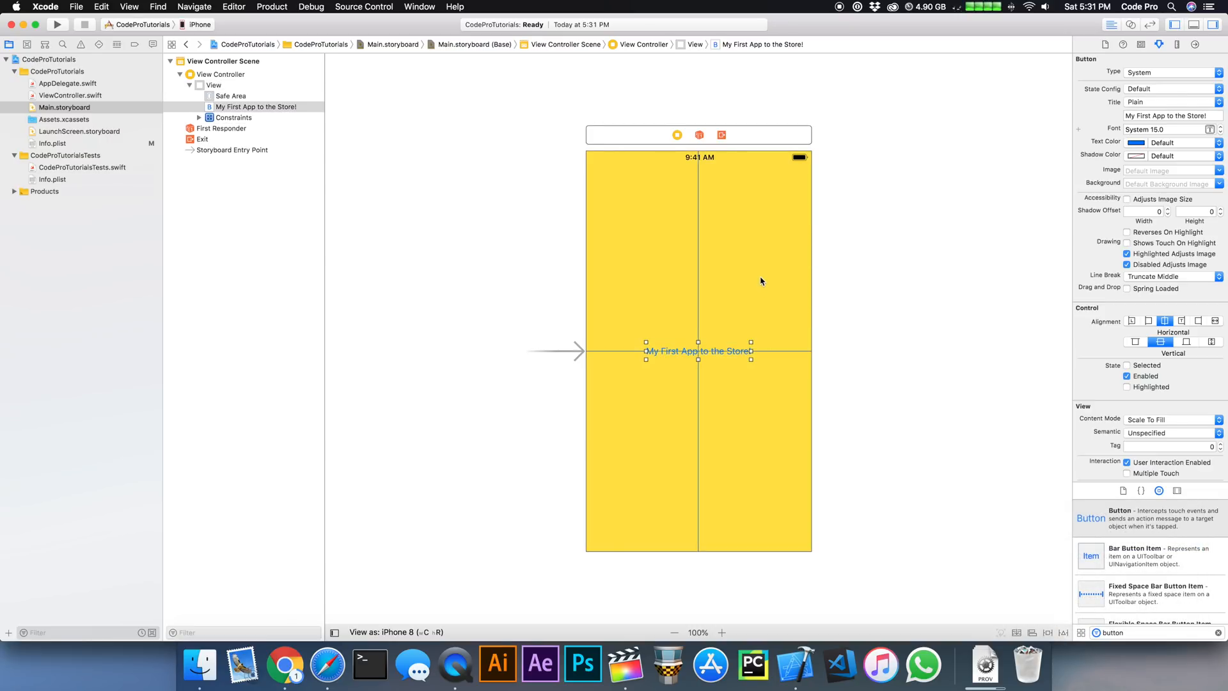
pyautogui.click(705, 122)
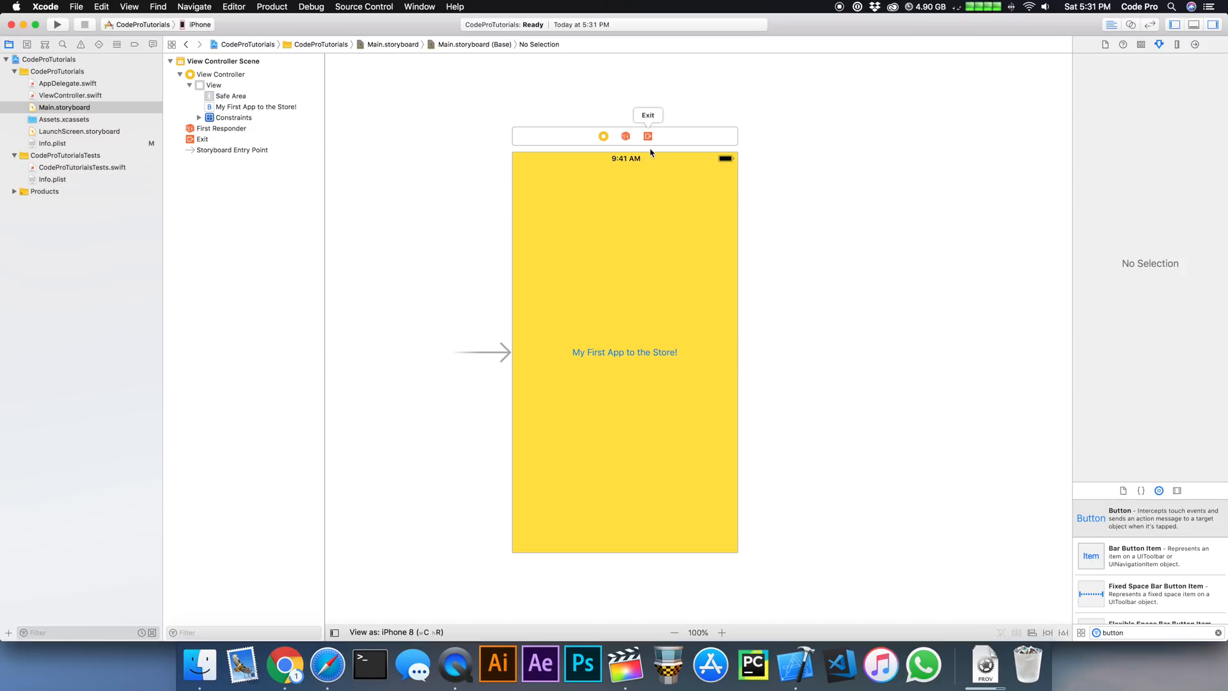
pyautogui.click(575, 143)
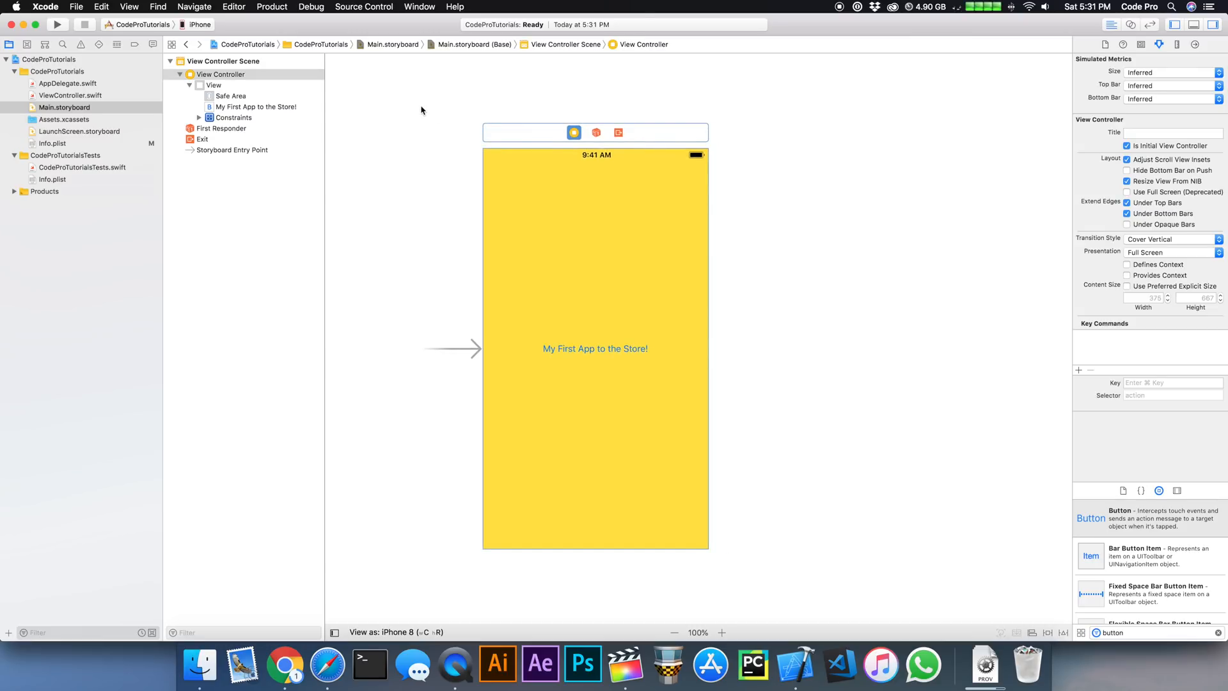
# Archive the CodeProTutorials app via Product > Archive and bring up the Organizer
pyautogui.click(273, 6)
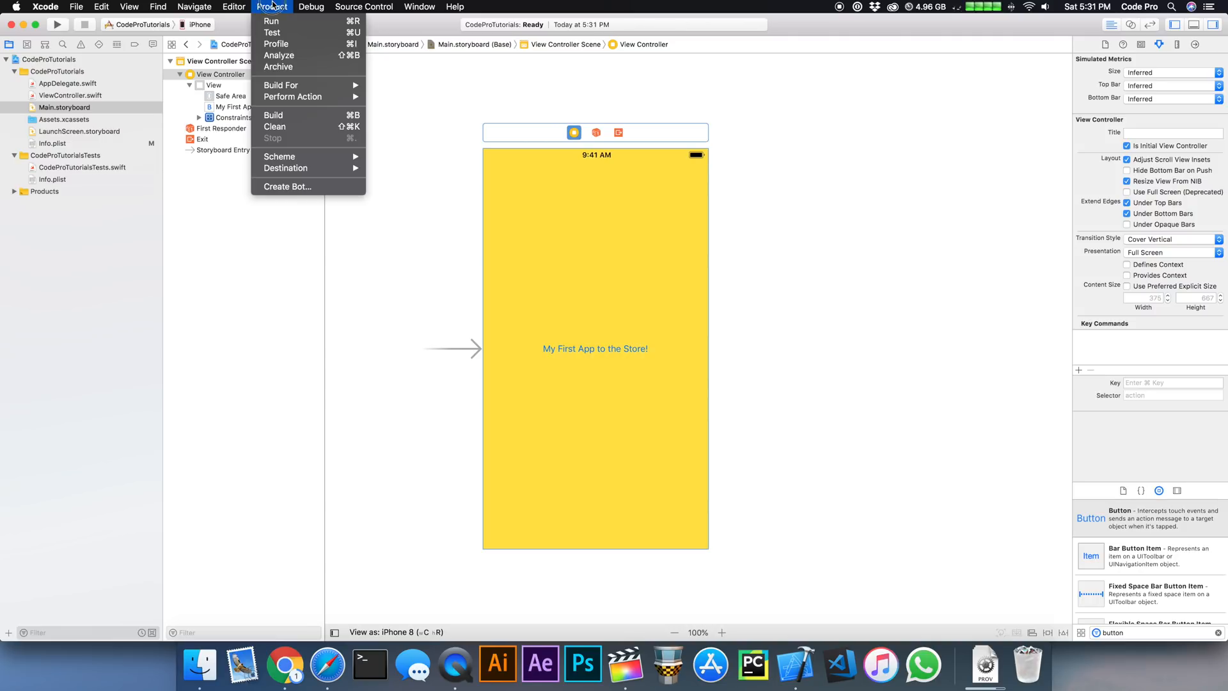
pyautogui.click(277, 67)
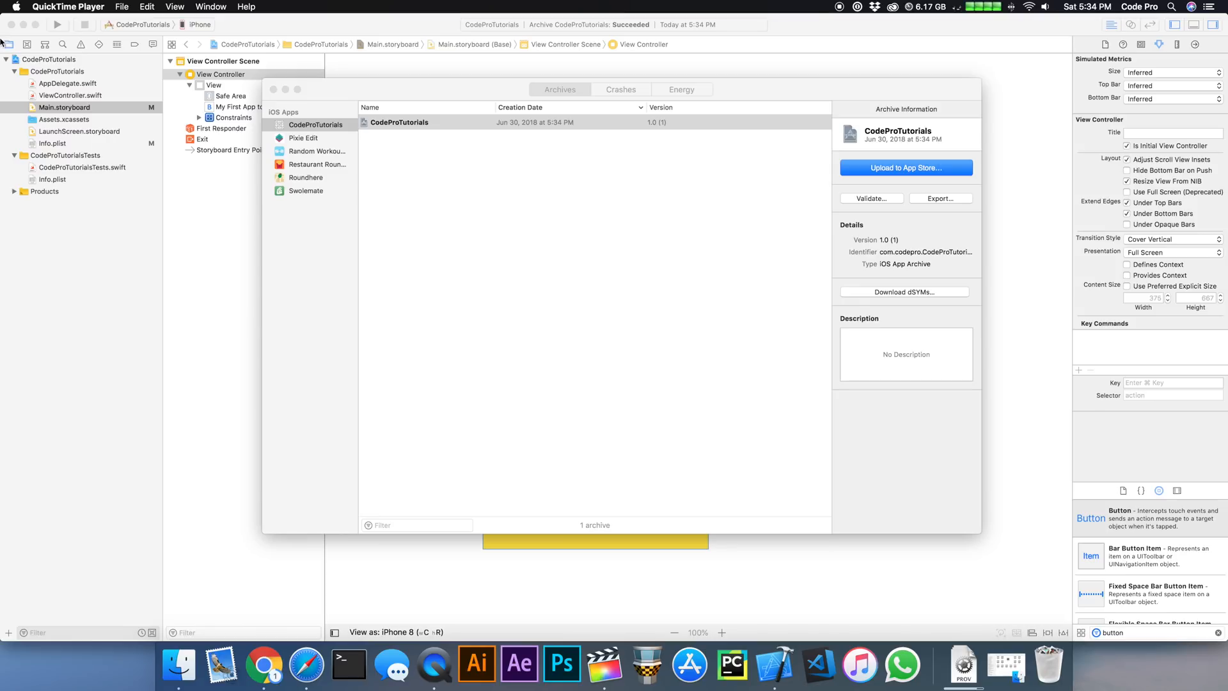
pyautogui.click(399, 98)
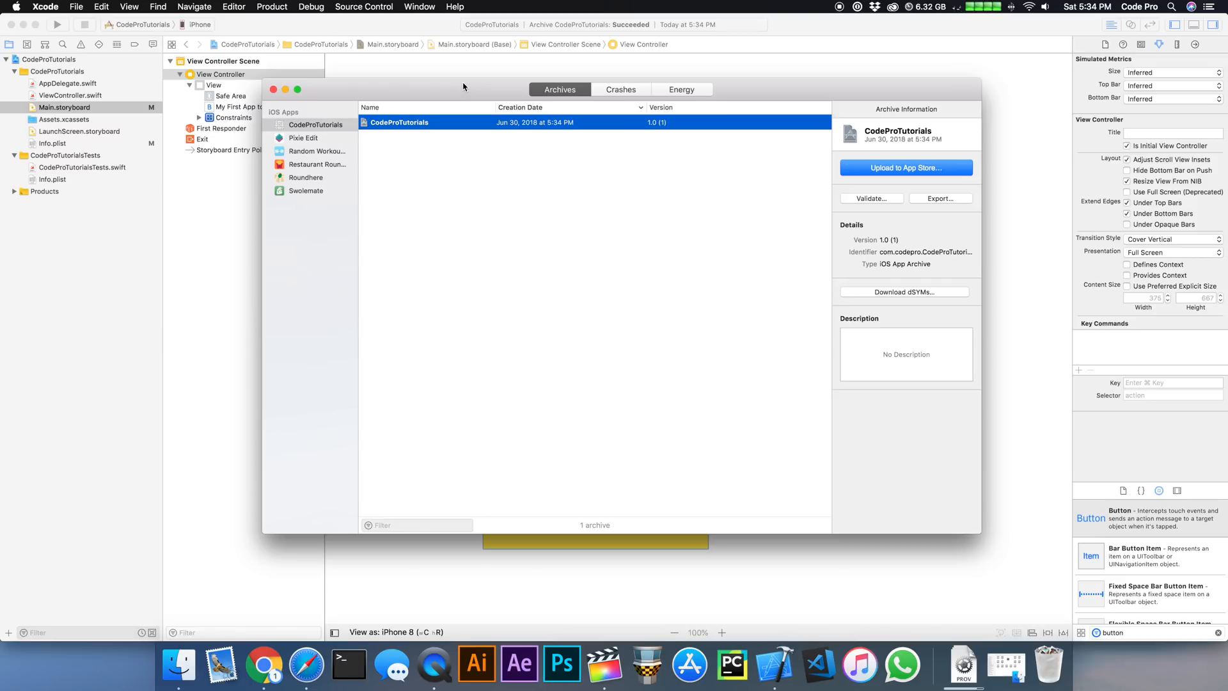
# Briefly review Xcode Preferences, close it and reposition the archives window
pyautogui.click(49, 7)
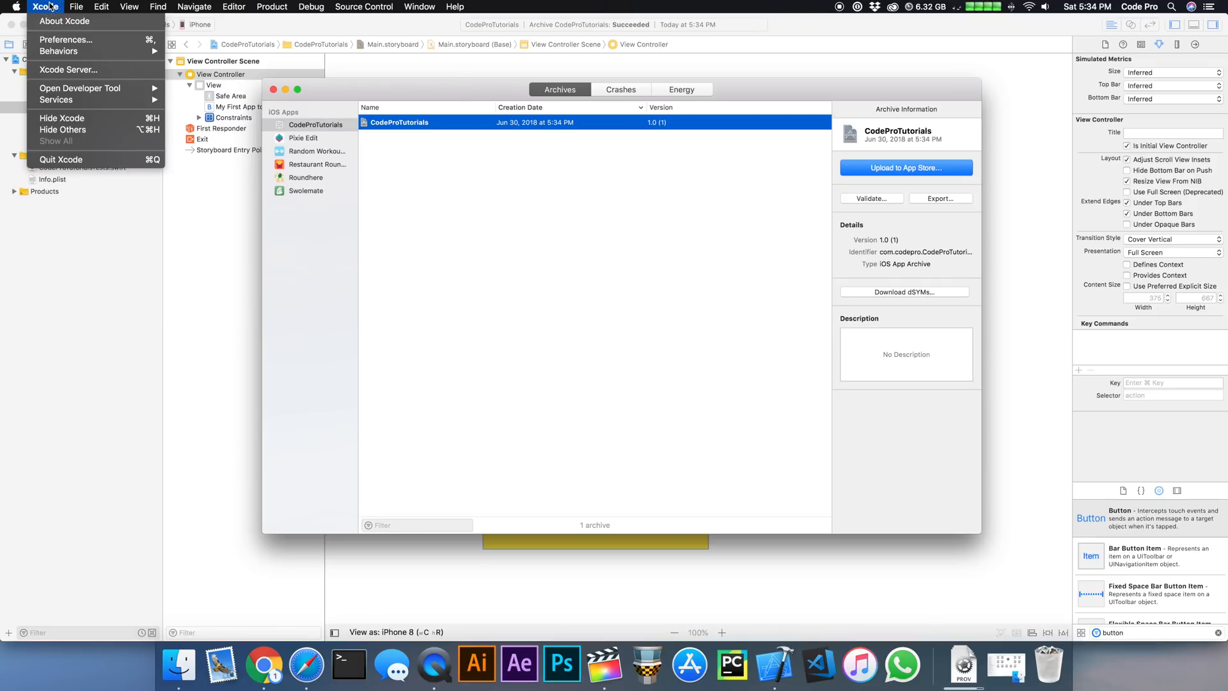
pyautogui.click(61, 41)
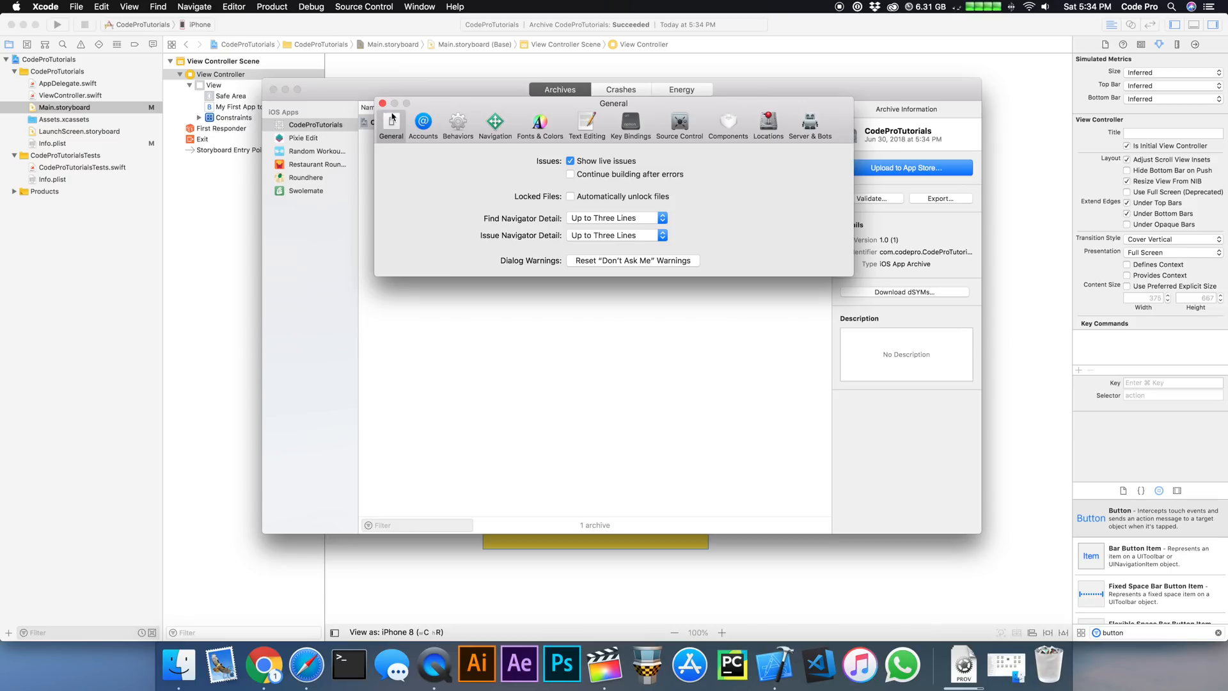
pyautogui.click(382, 104)
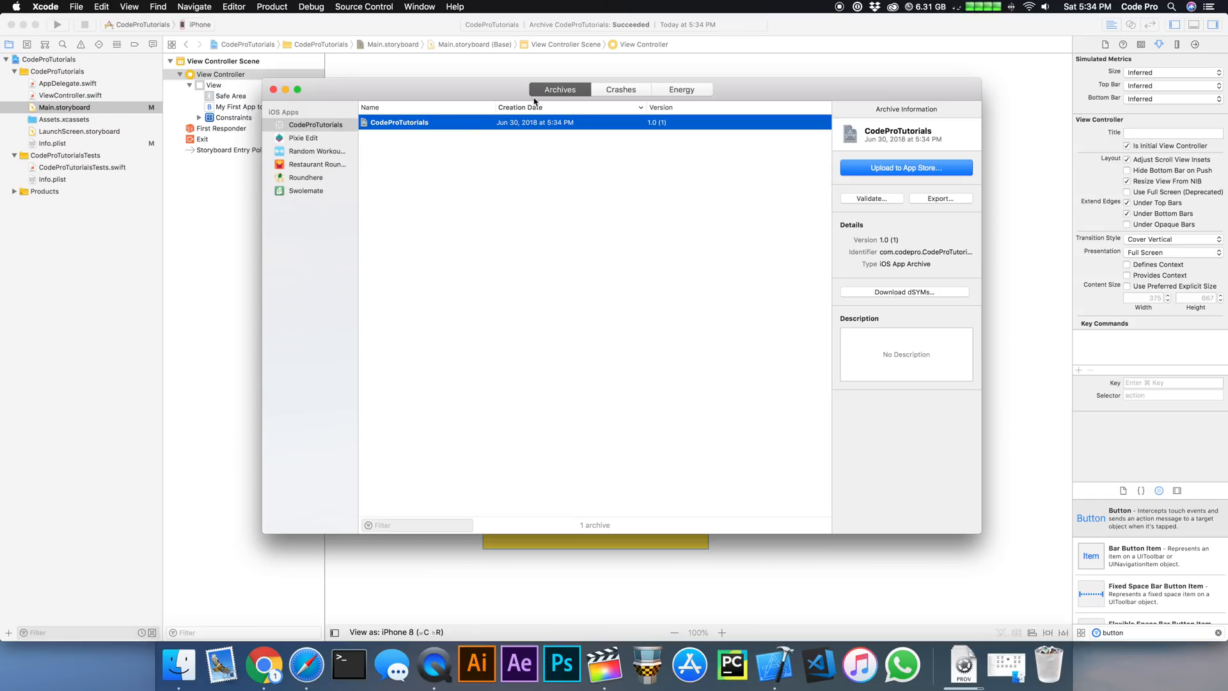
pyautogui.moveTo(502, 91); pyautogui.dragTo(487, 90)
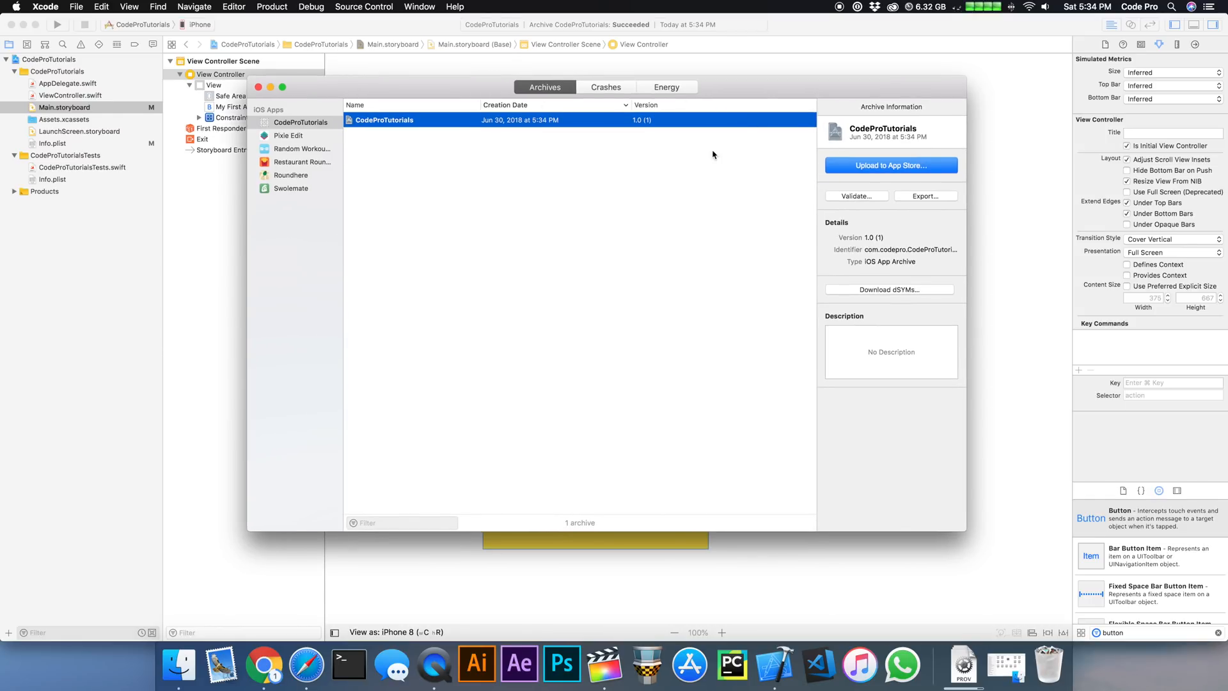
# Start Upload to App Store for the archive, keeping bitcode and symbol options checked
pyautogui.click(900, 165)
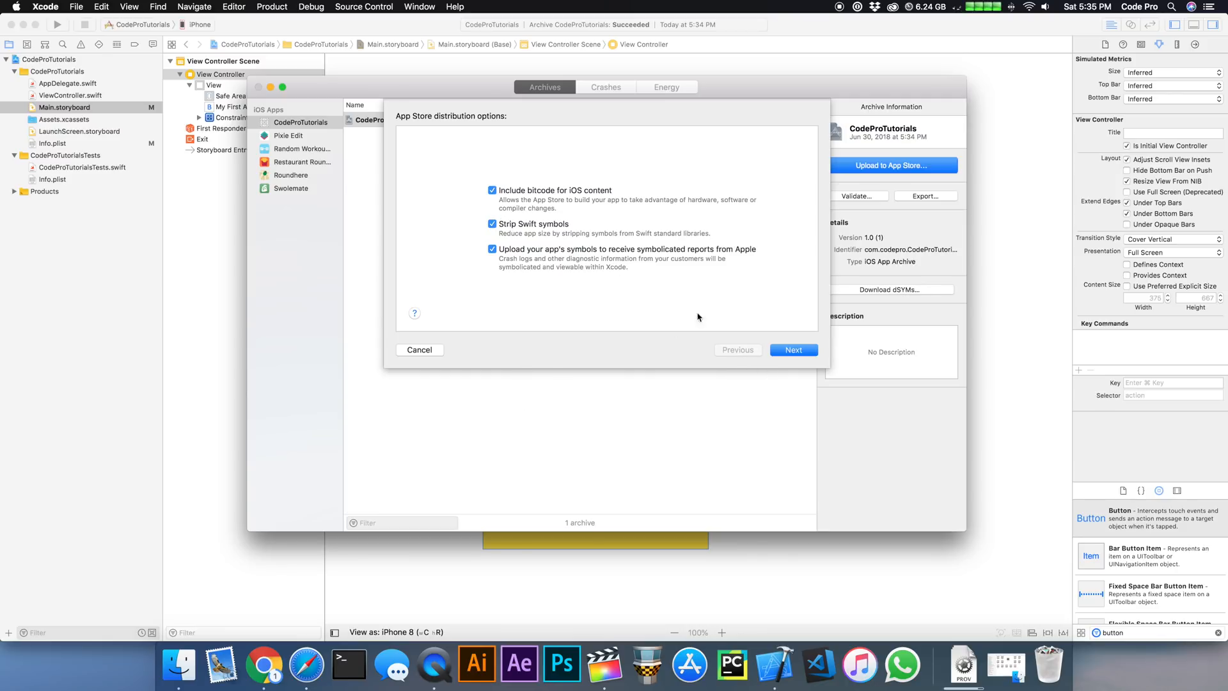
pyautogui.click(795, 351)
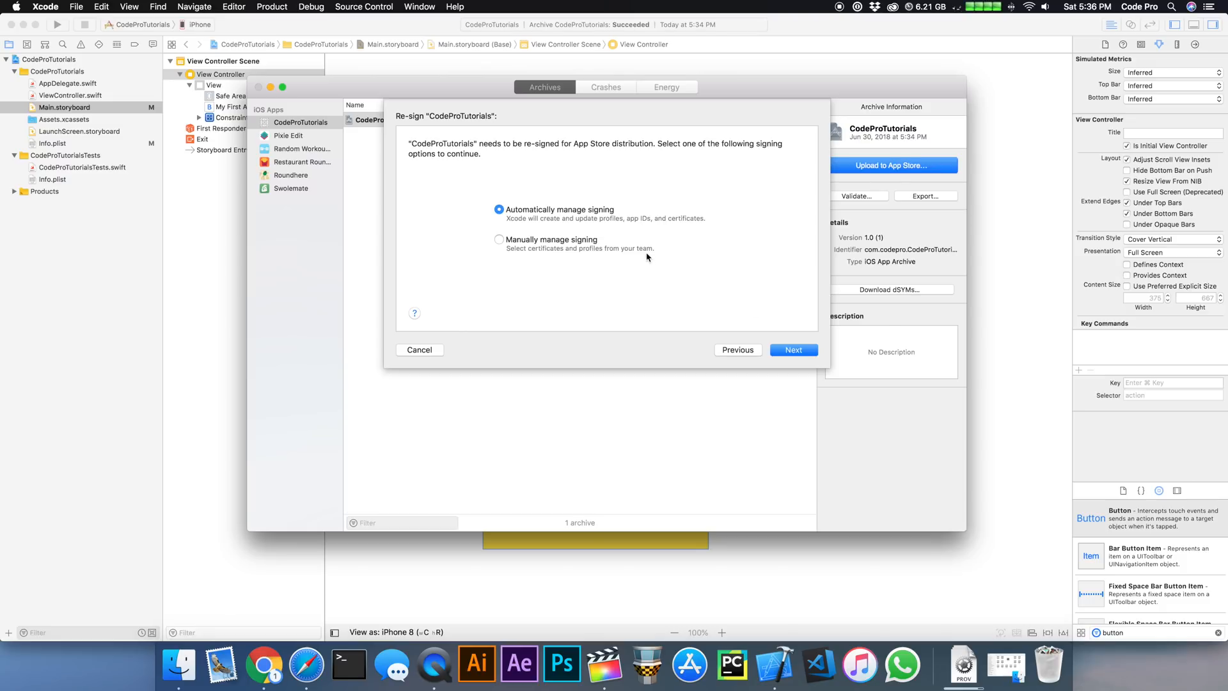
# Continue with automatic signing and upload the package, hitting the no-application-record error
pyautogui.click(779, 351)
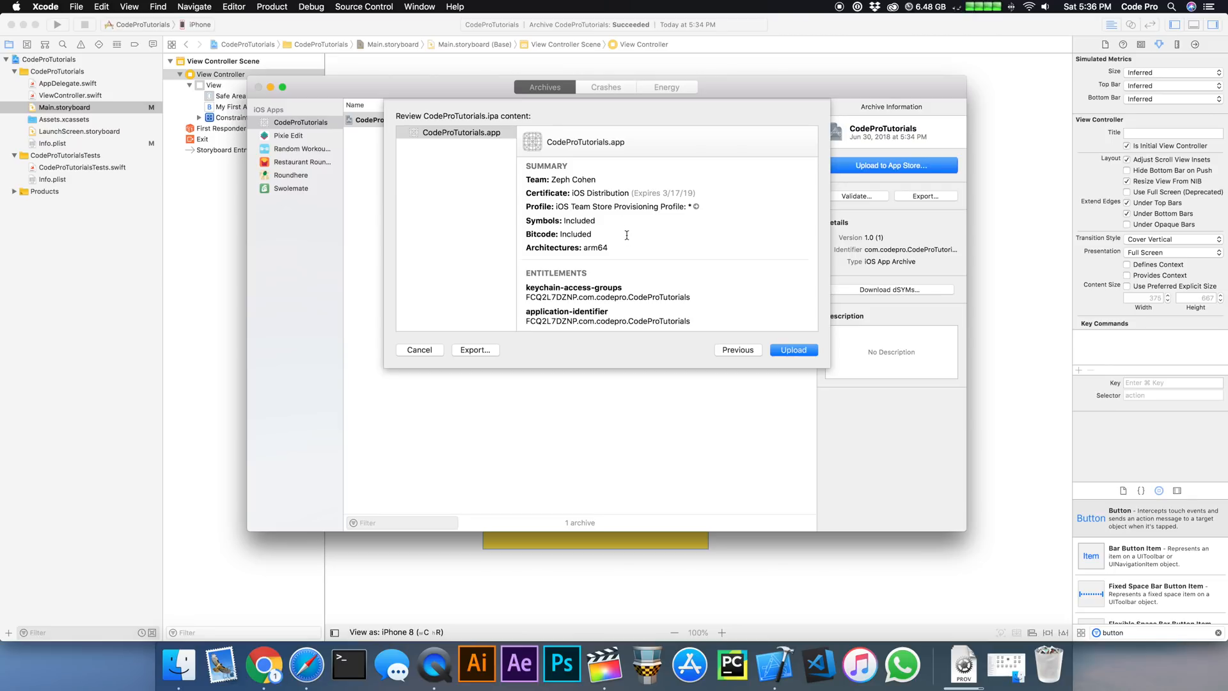
pyautogui.scroll(-1, 627, 237)
pyautogui.scroll(-4, 628, 245)
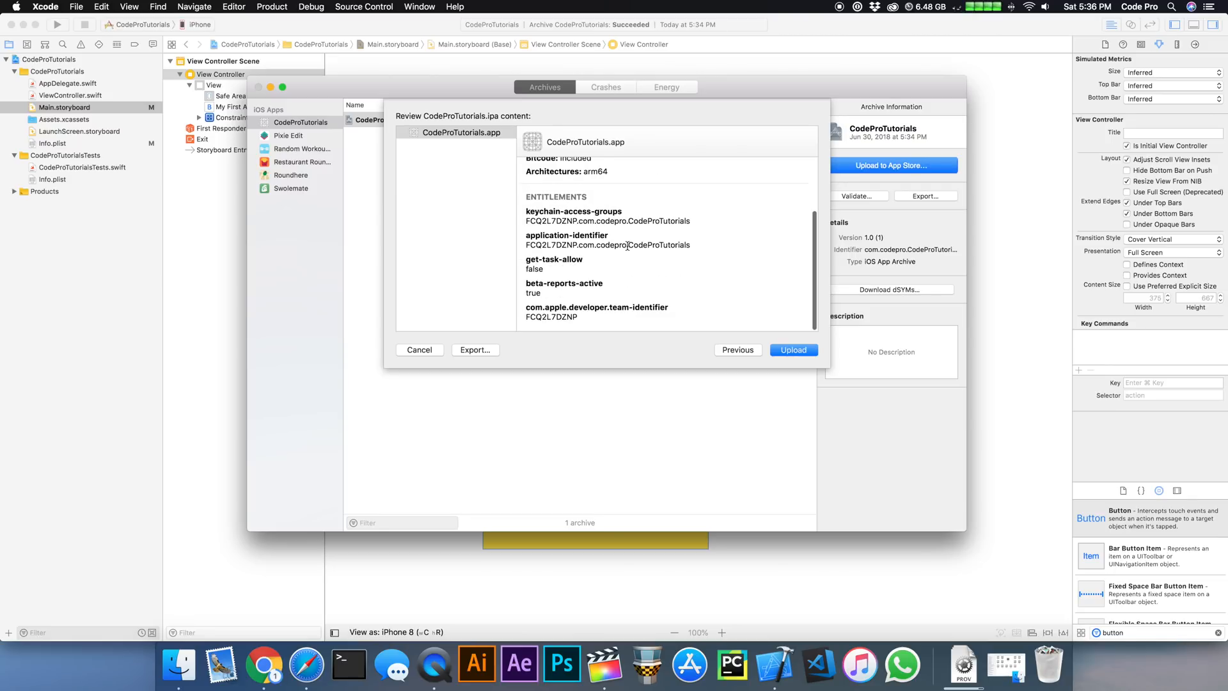
pyautogui.scroll(5, 628, 245)
pyautogui.click(793, 350)
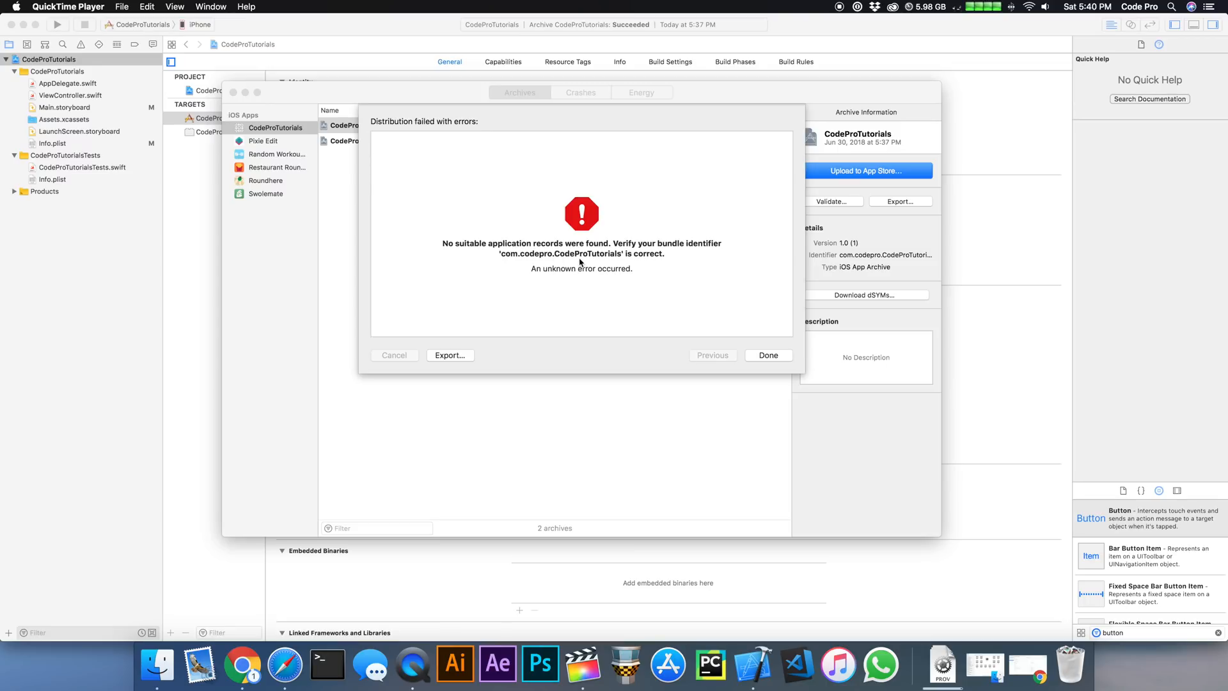
# Dismiss the error and correct the bundle identifier to com.codepro.codeprotutorials
pyautogui.click(770, 356)
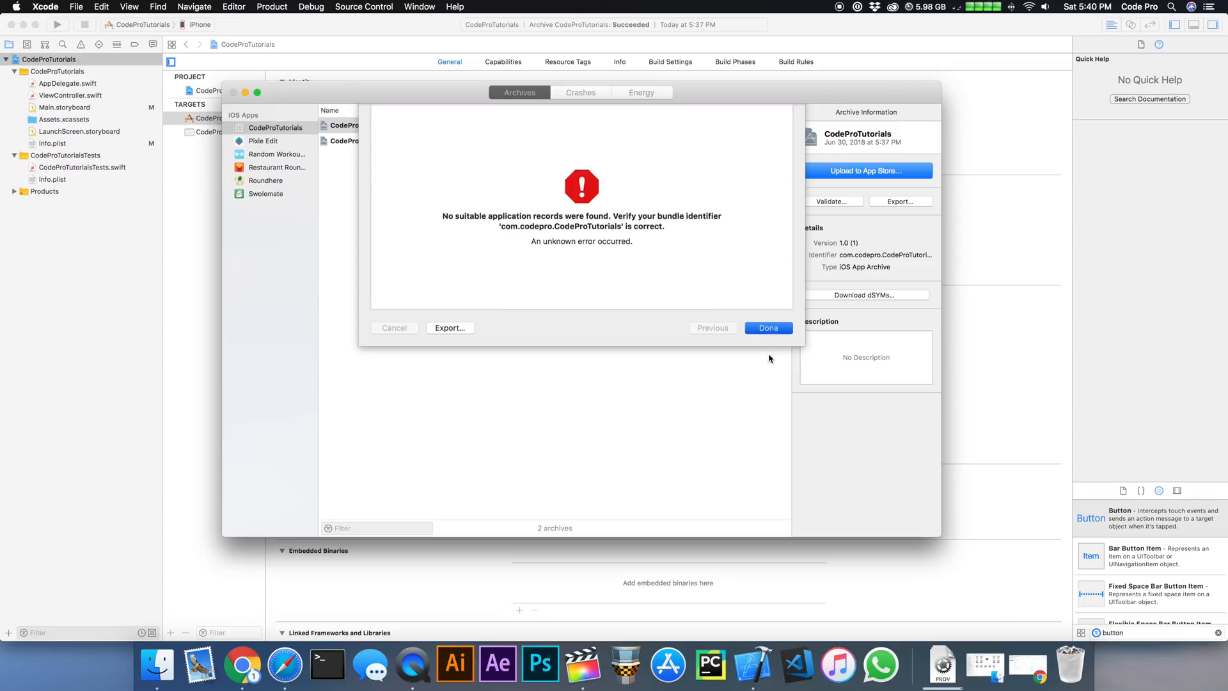
pyautogui.moveTo(698, 123); pyautogui.dragTo(651, 124)
pyautogui.press('BackSpace')
pyautogui.press('BackSpace')
pyautogui.press('BackSpace')
pyautogui.press('BackSpace')
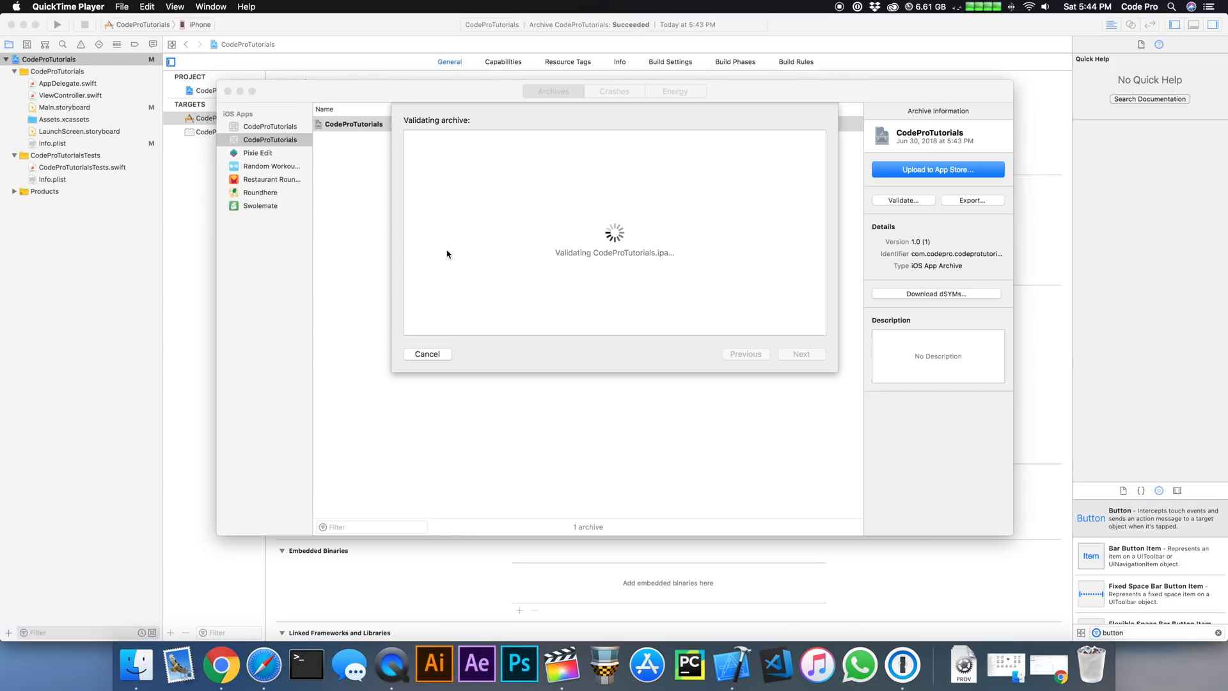
# Wait for the archive's validation to succeed, repositioning the Organizer, and close the report
pyautogui.click(367, 100)
pyautogui.moveTo(614, 83); pyautogui.dragTo(630, 155)
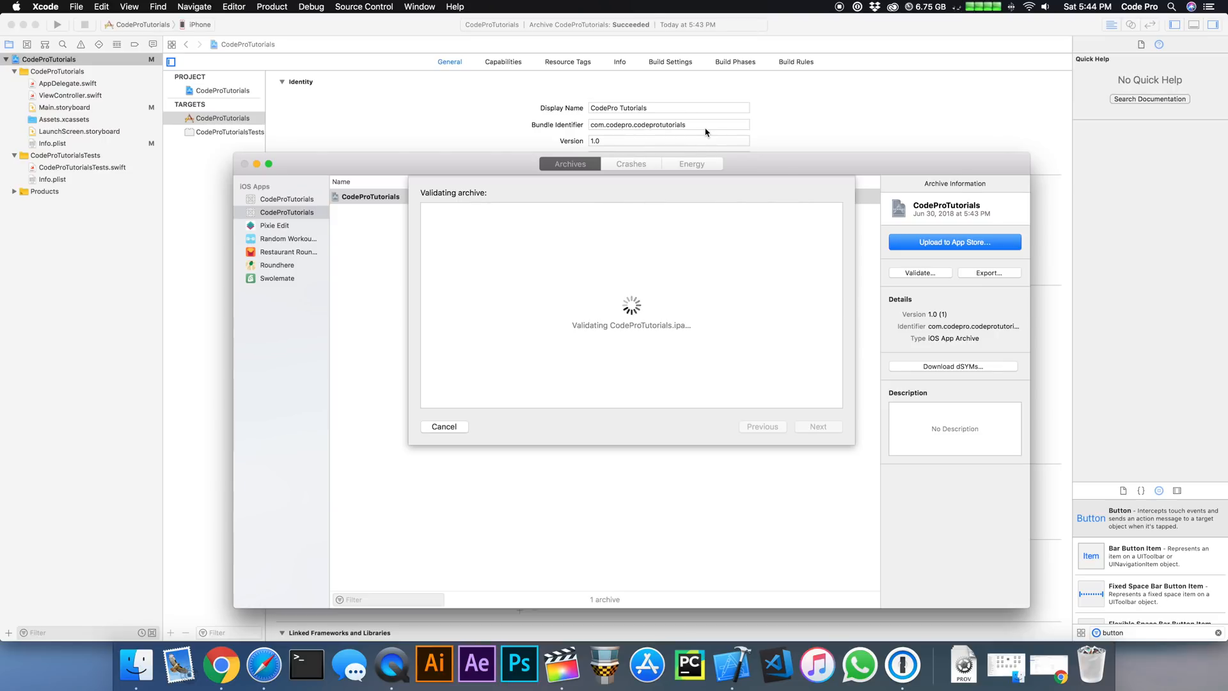
pyautogui.moveTo(725, 167); pyautogui.dragTo(720, 151)
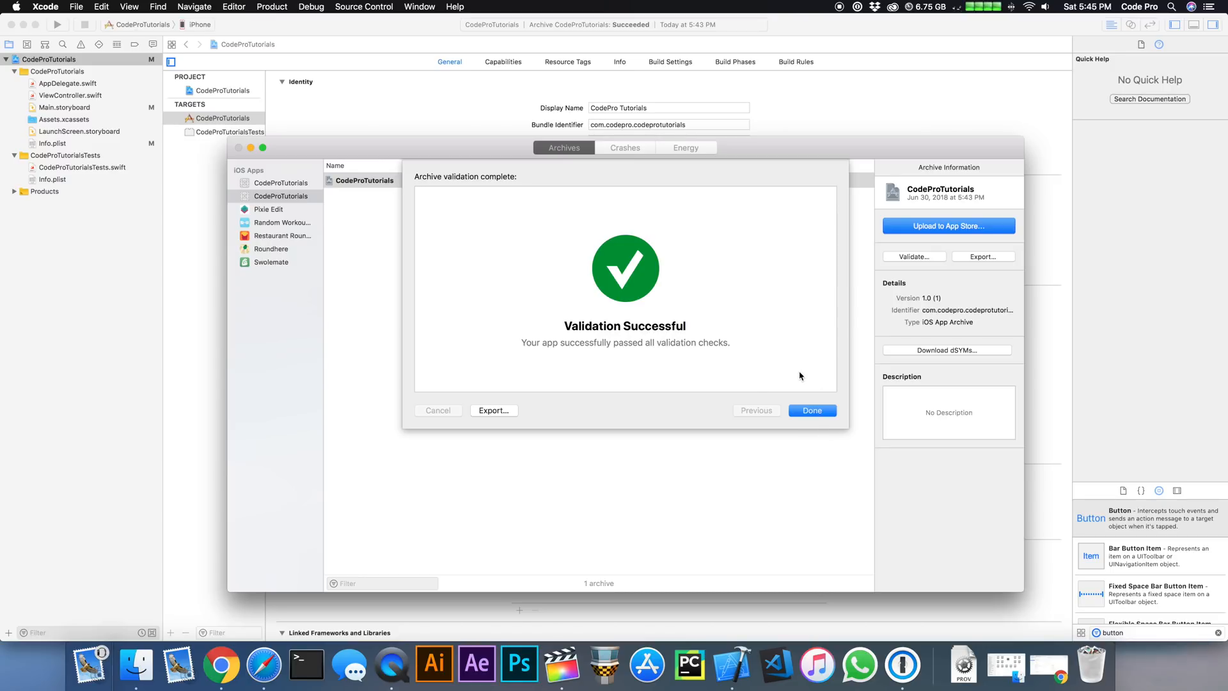
pyautogui.moveTo(772, 149); pyautogui.dragTo(745, 124)
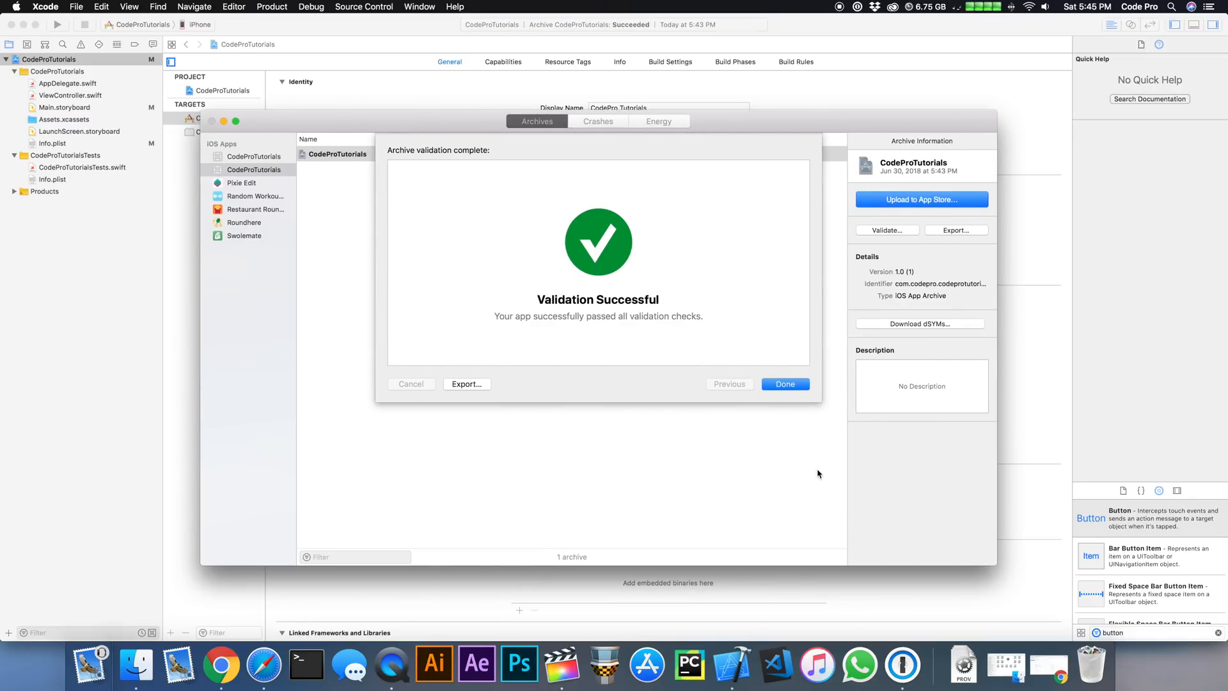
pyautogui.click(782, 385)
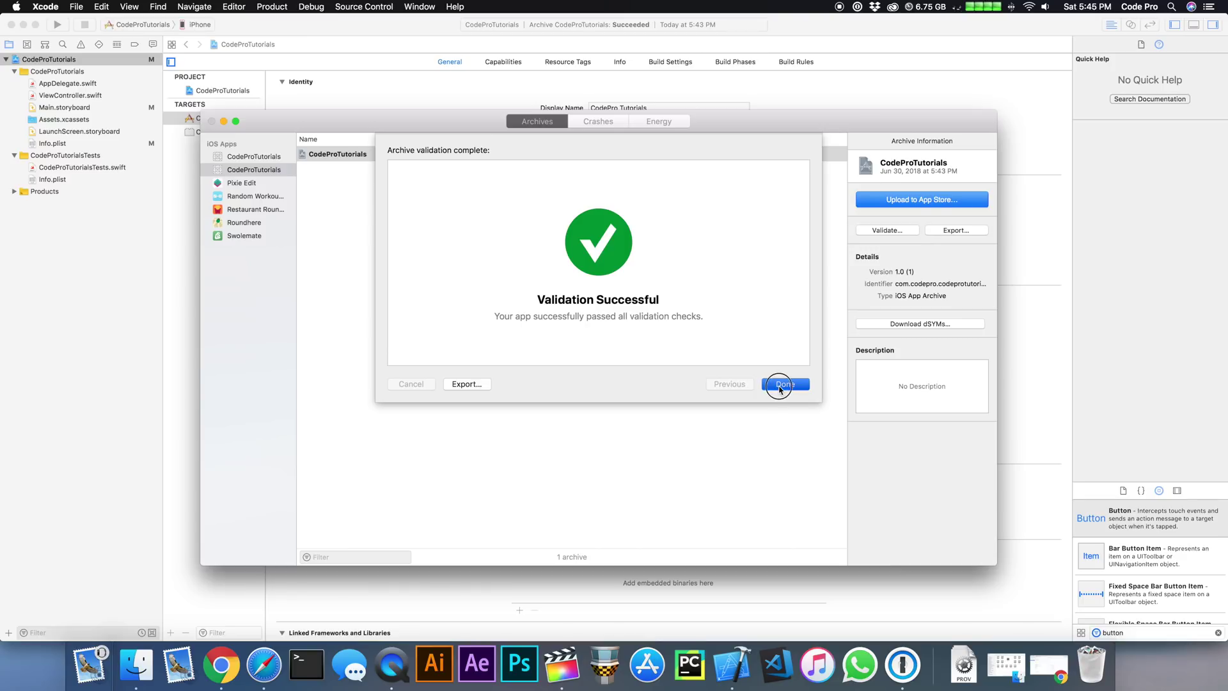
# Upload the validated archive to the App Store after checking the app name in its entitlements
pyautogui.click(934, 202)
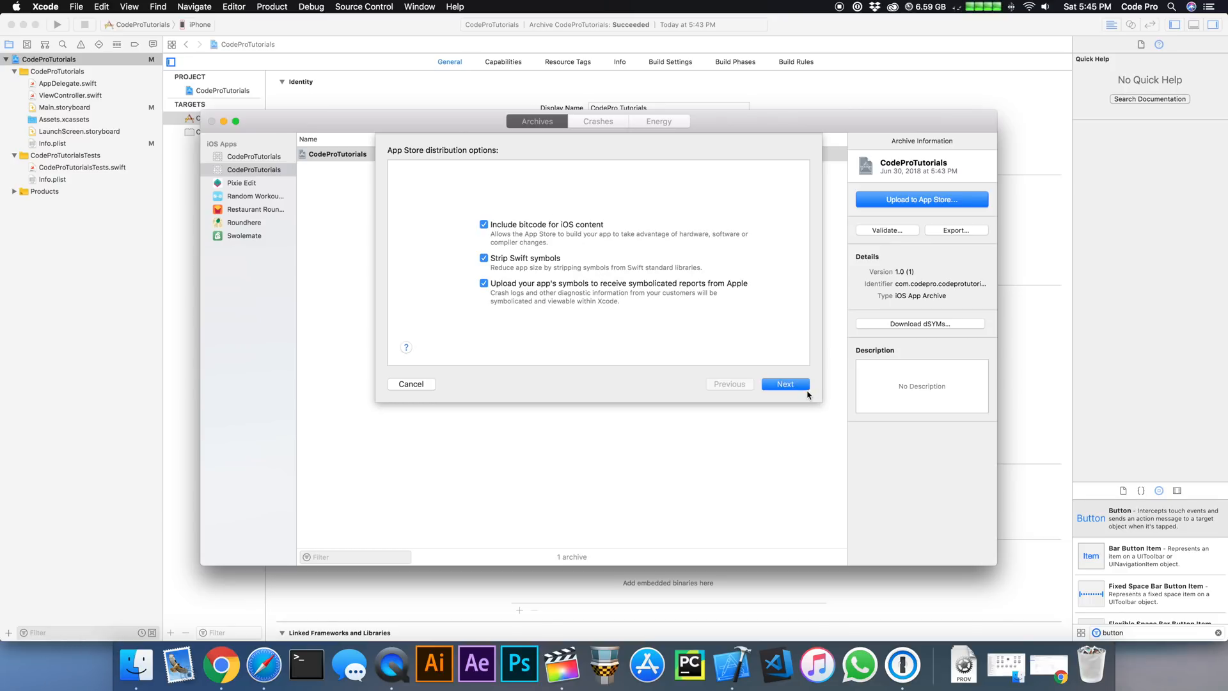
pyautogui.click(804, 387)
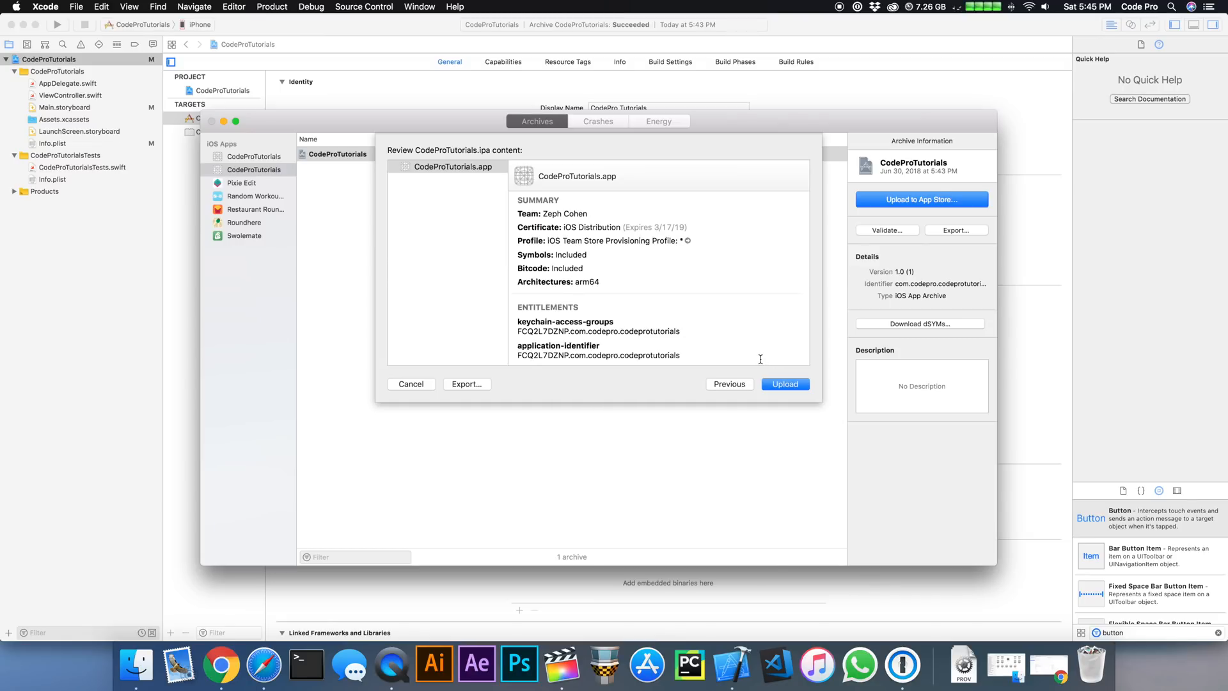
pyautogui.scroll(-1, 717, 364)
pyautogui.scroll(-2, 660, 354)
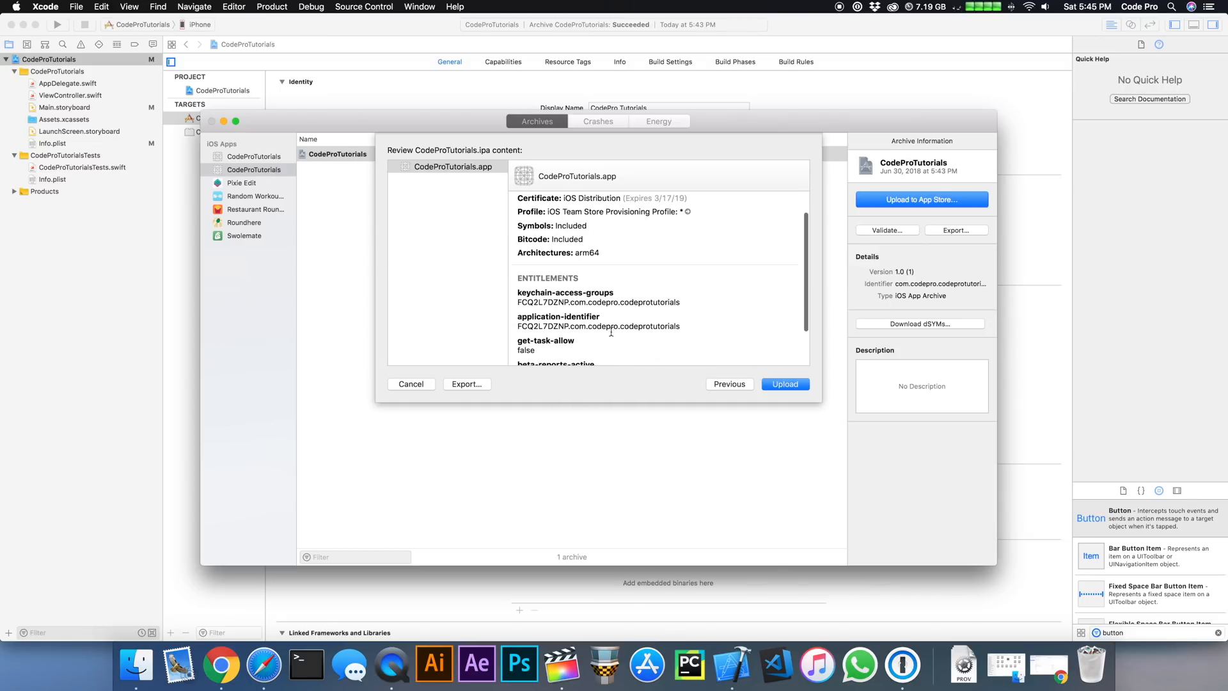
pyautogui.moveTo(612, 332); pyautogui.dragTo(680, 327)
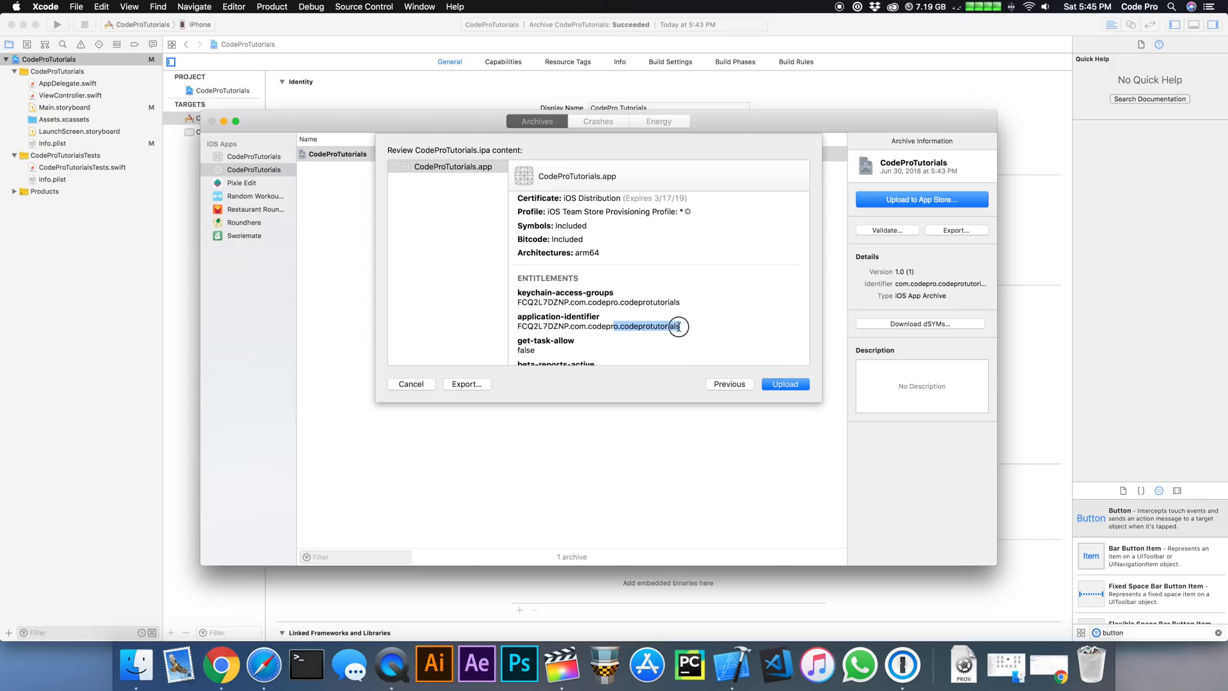
pyautogui.moveTo(619, 303); pyautogui.dragTo(680, 303)
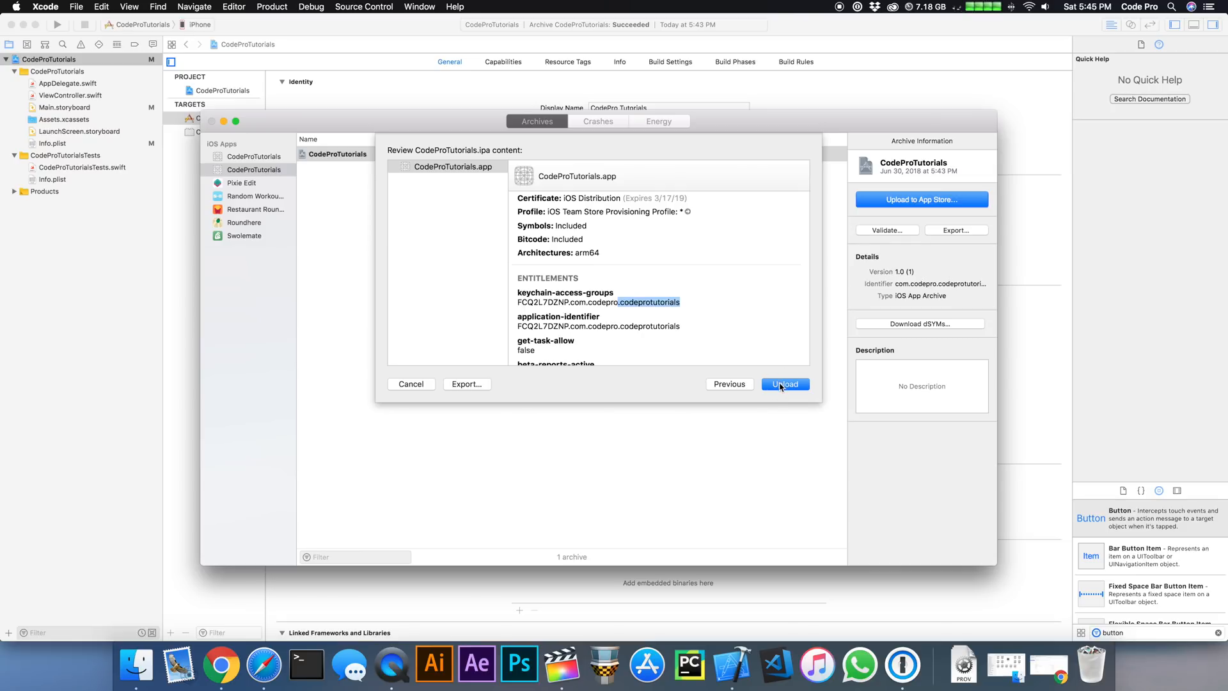
pyautogui.click(781, 385)
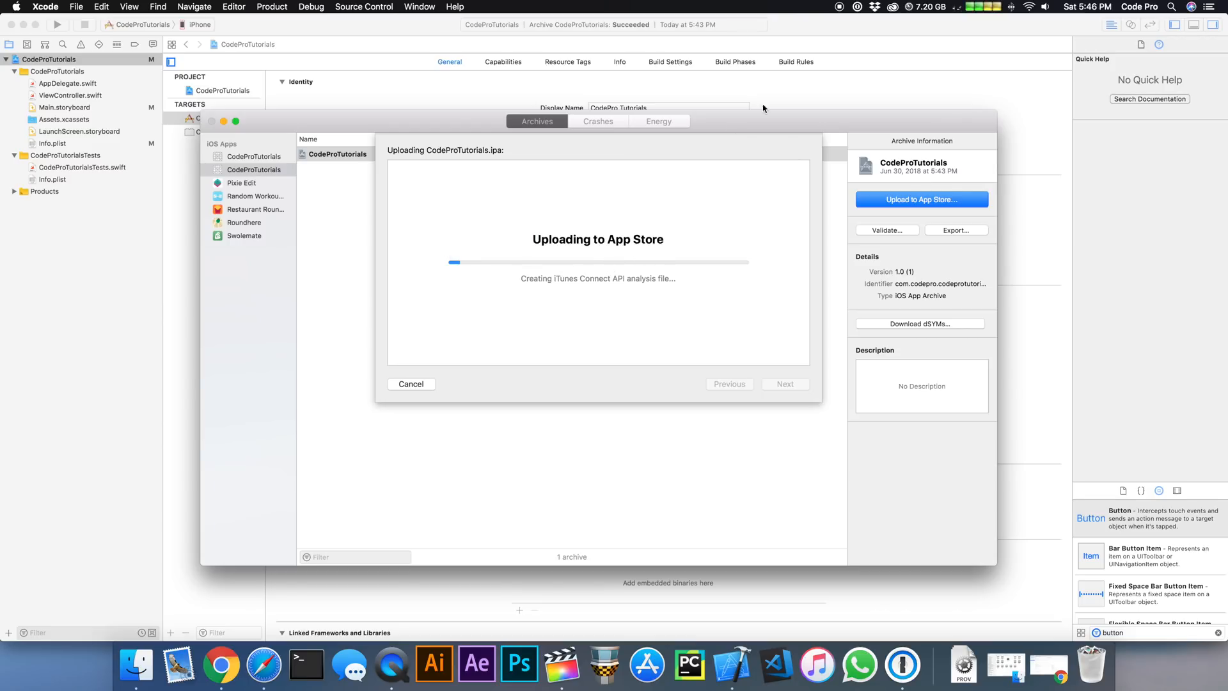
# Nudge the archives window while the App Store upload runs to Upload Successful
pyautogui.moveTo(769, 128); pyautogui.dragTo(742, 108)
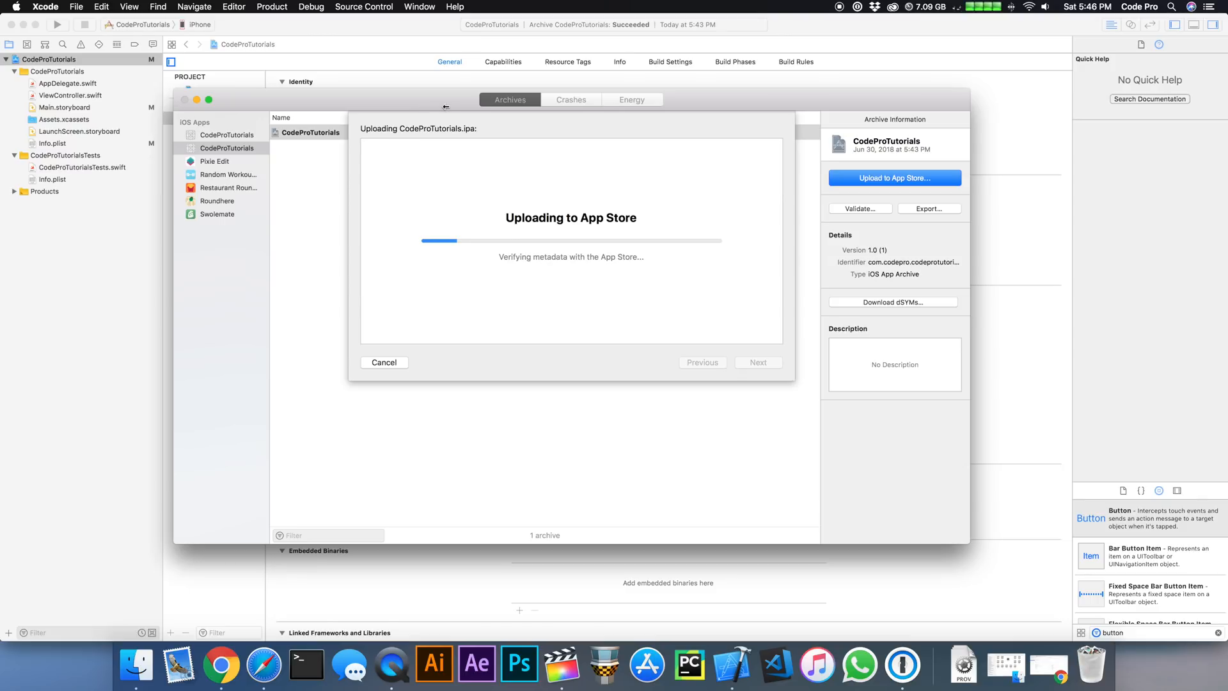
pyautogui.moveTo(447, 100); pyautogui.dragTo(467, 101)
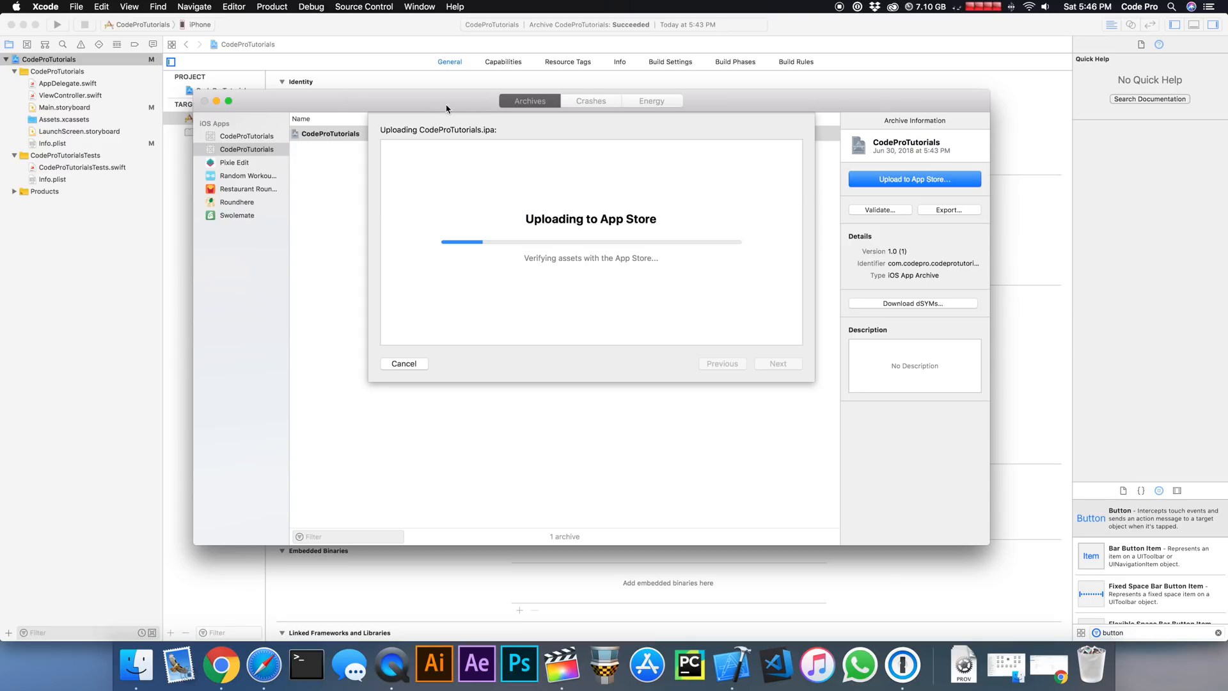
pyautogui.moveTo(447, 108); pyautogui.dragTo(427, 88)
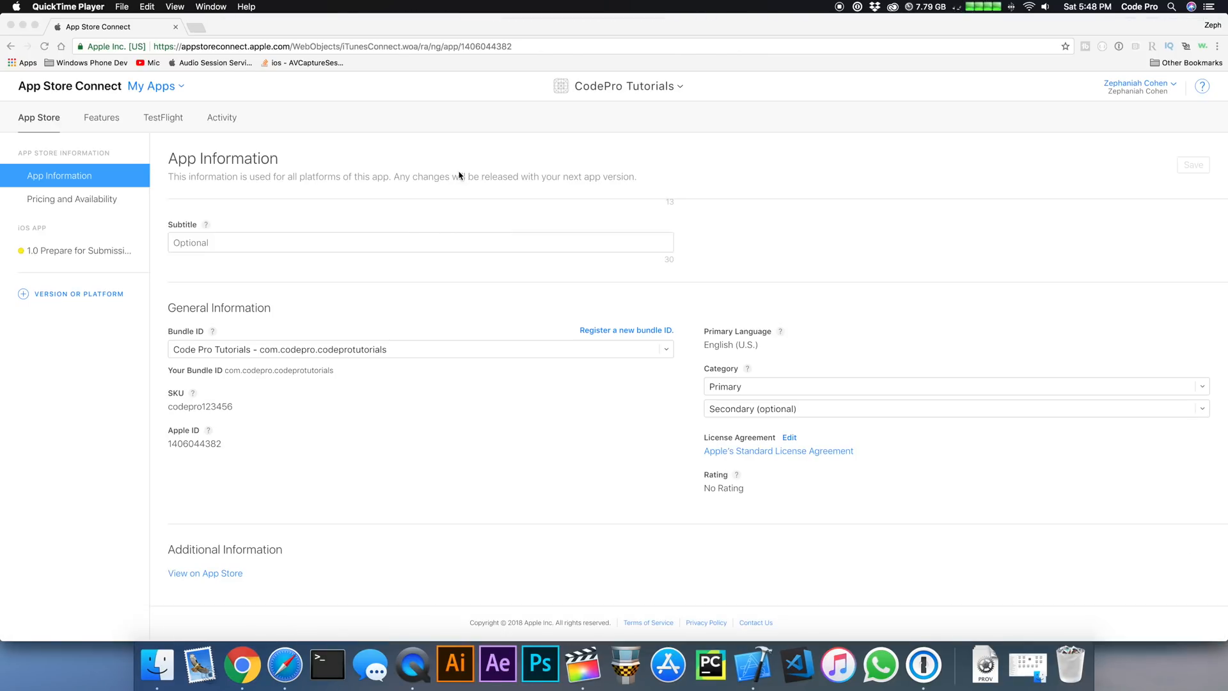
pyautogui.click(102, 381)
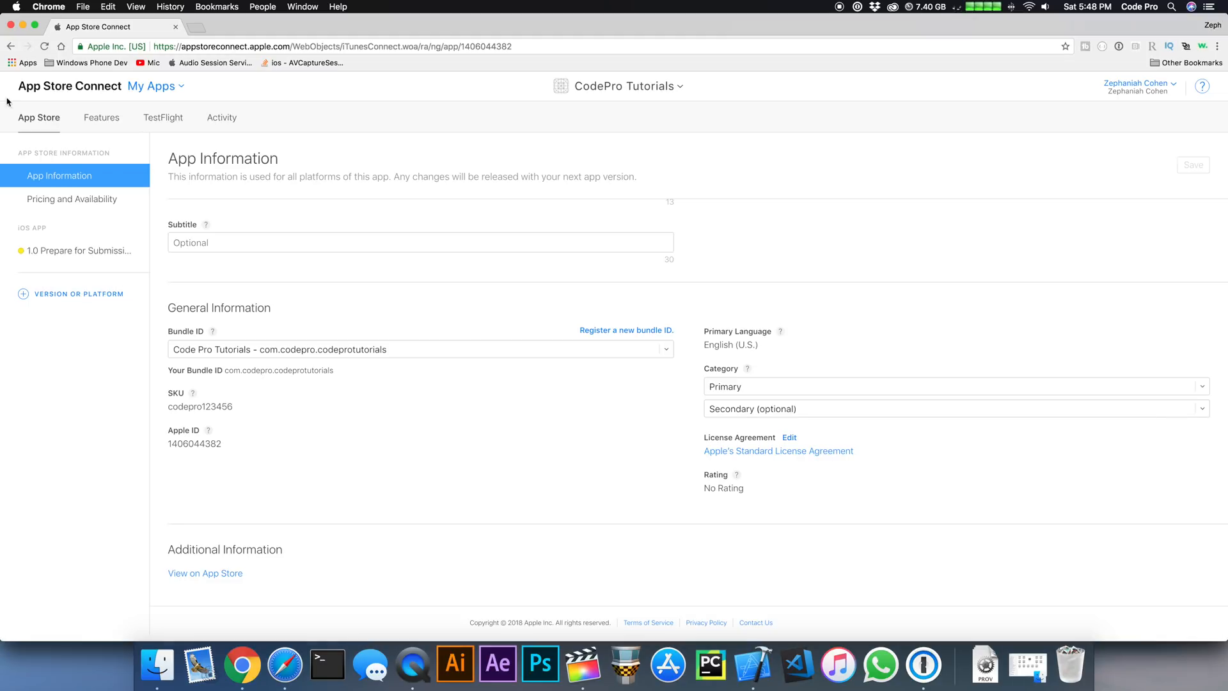
pyautogui.click(45, 47)
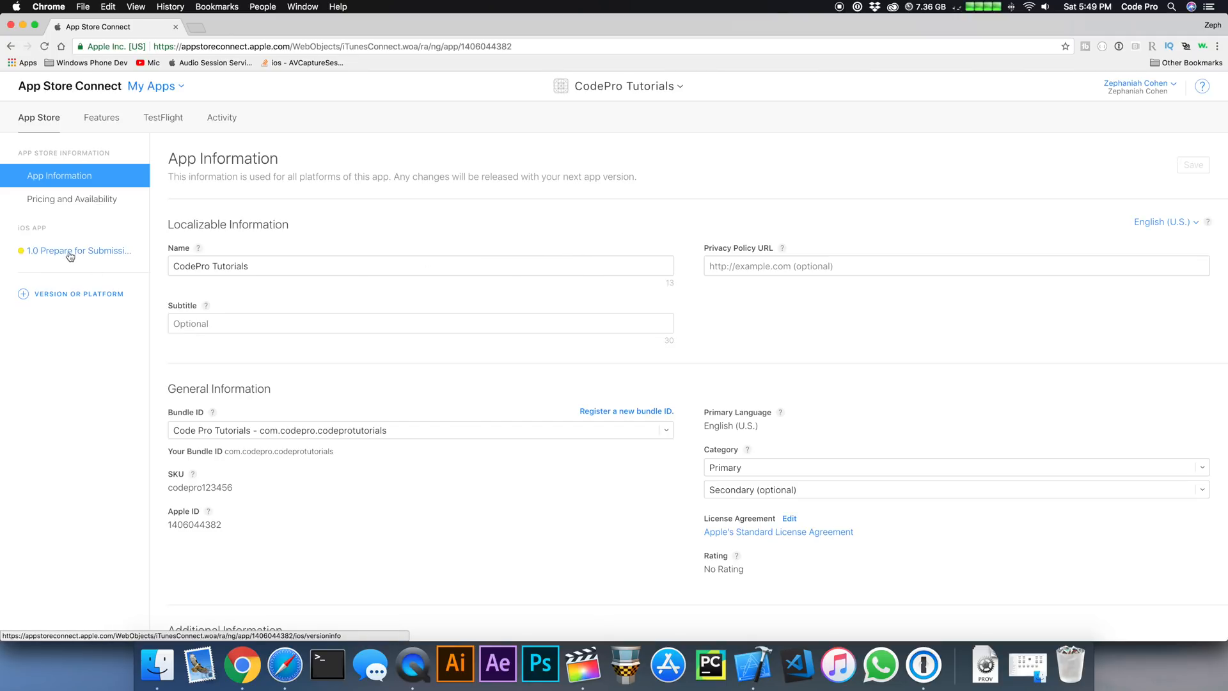
pyautogui.click(62, 254)
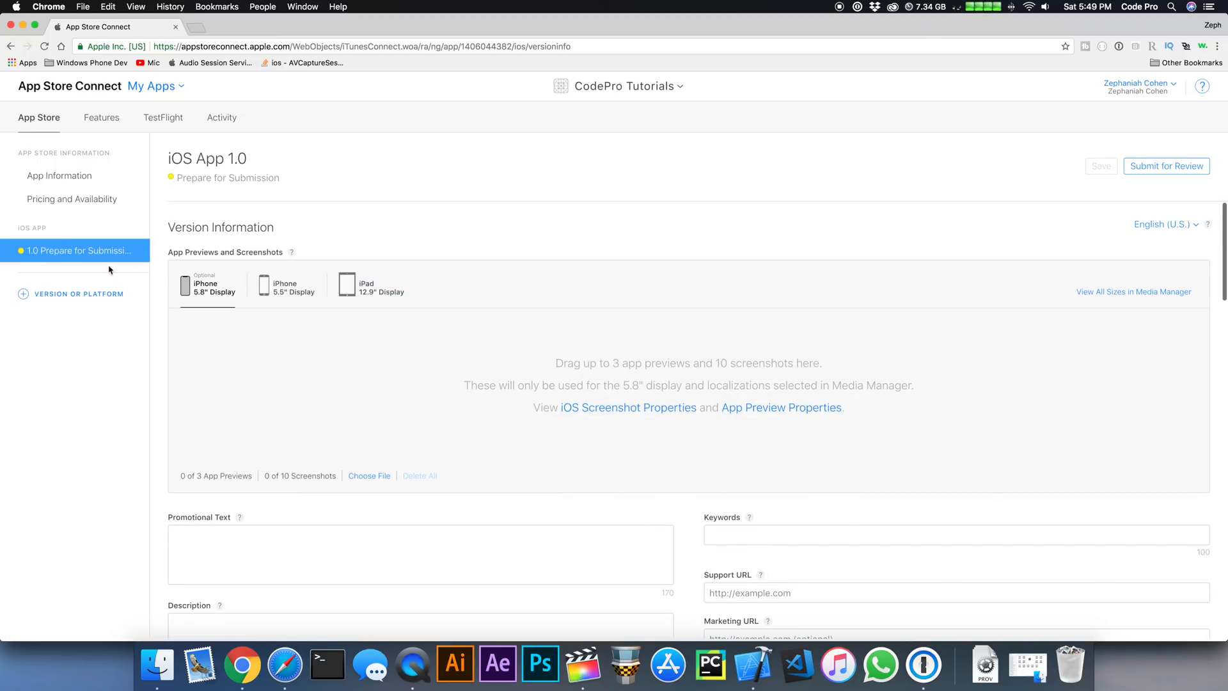
pyautogui.click(220, 125)
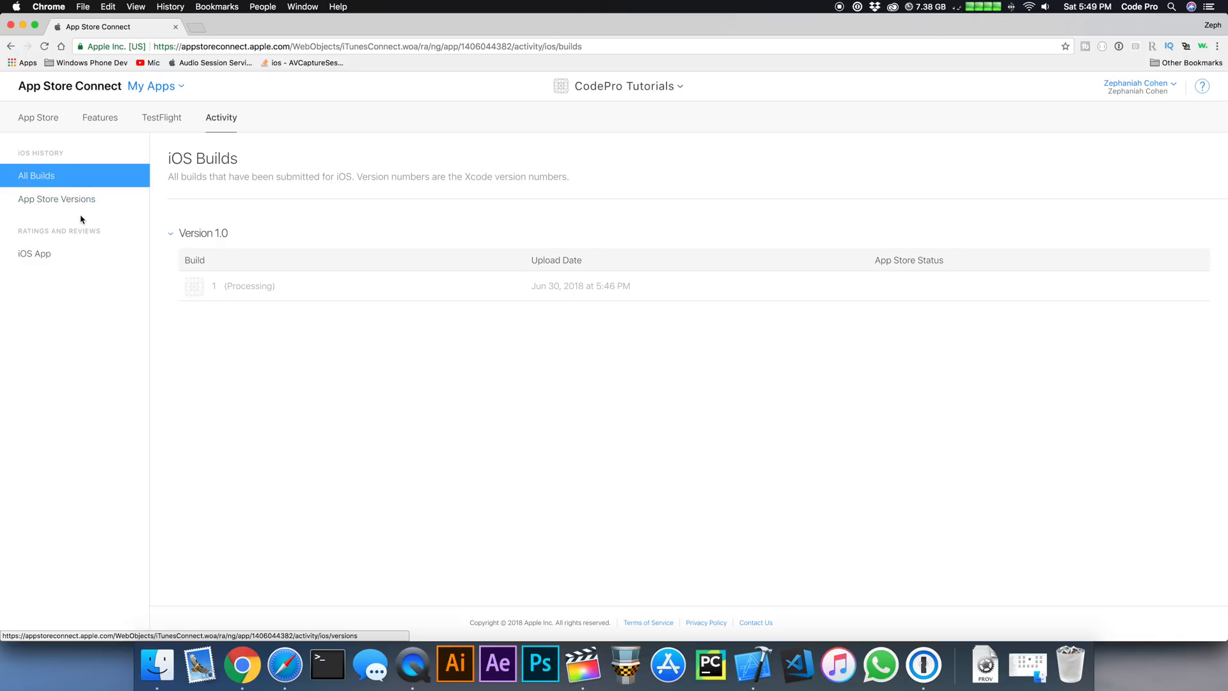
pyautogui.click(51, 124)
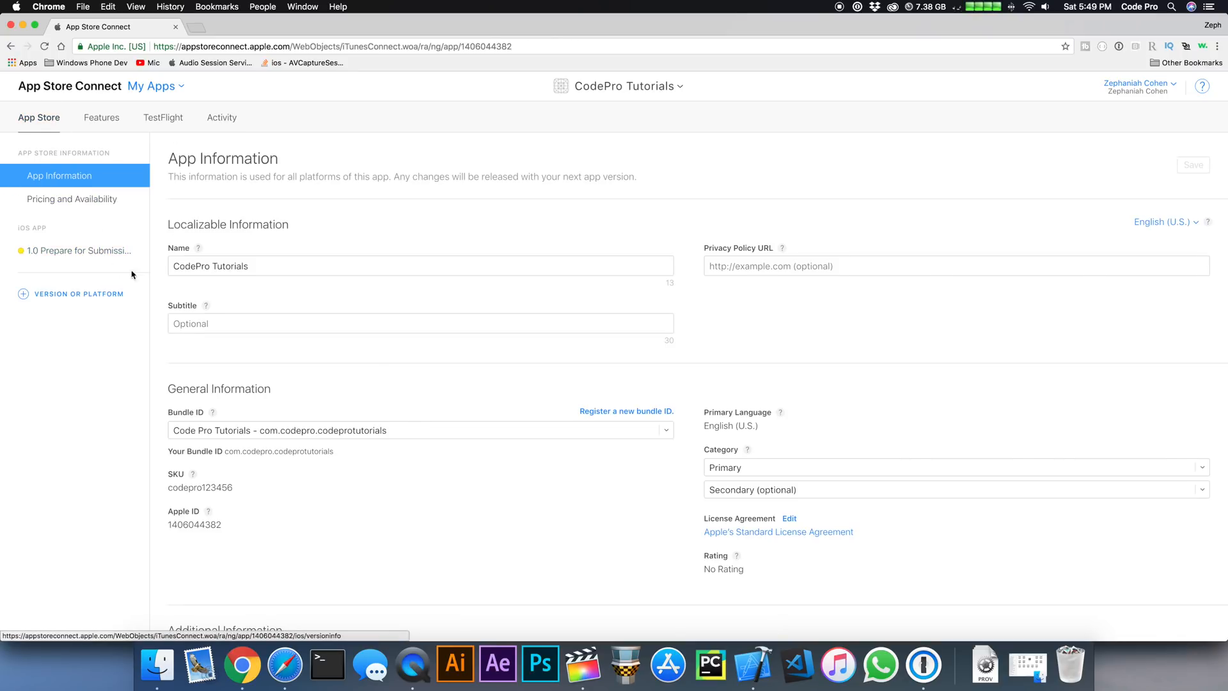
# Go to the iOS App 1.0 version page and highlight its Build section heading
pyautogui.click(67, 254)
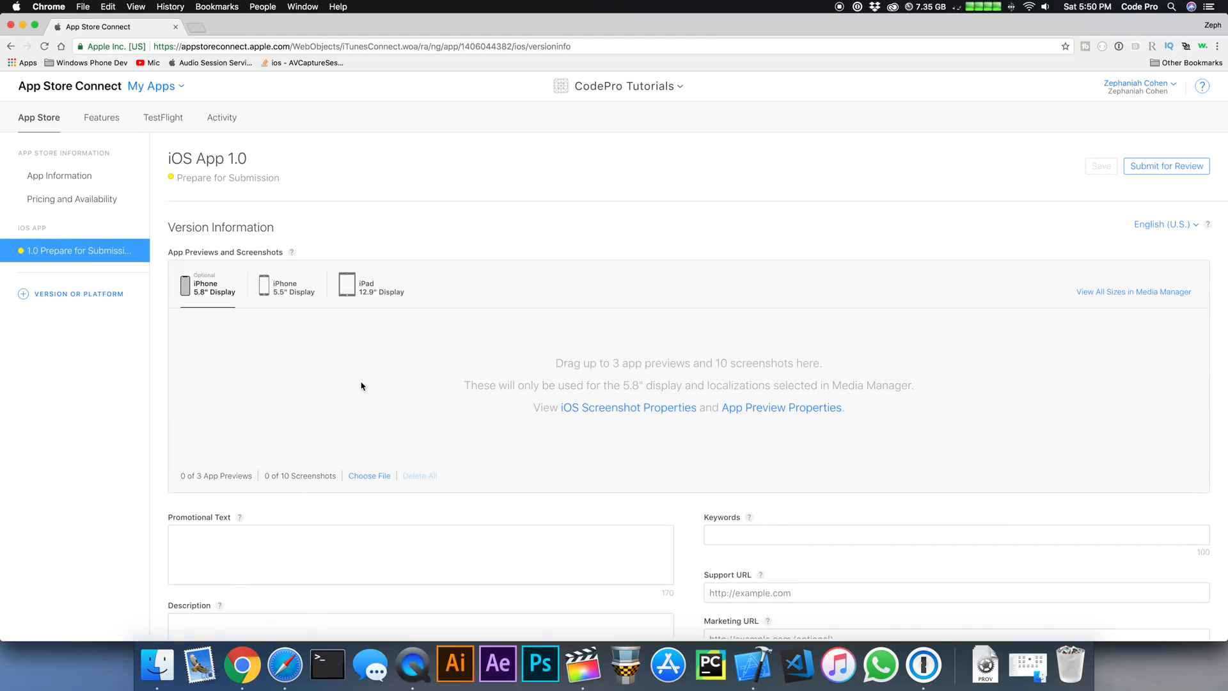
pyautogui.scroll(-5, 477, 426)
pyautogui.scroll(-7, 476, 427)
pyautogui.scroll(5, 476, 426)
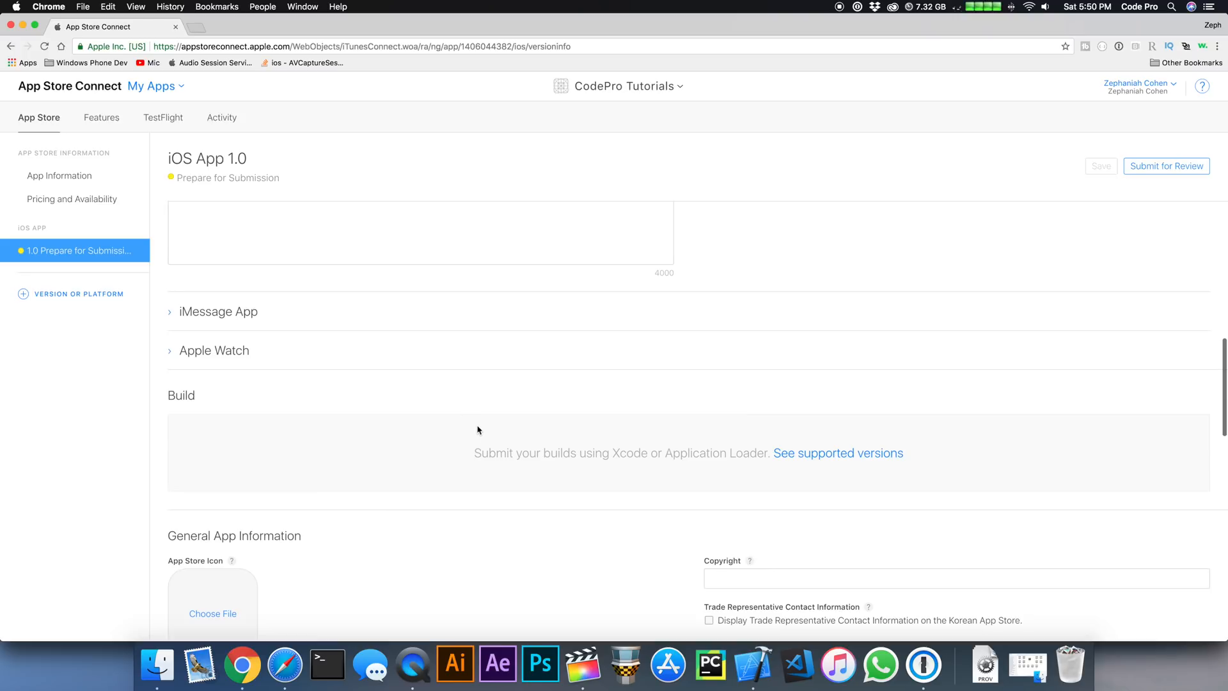
pyautogui.moveTo(168, 396); pyautogui.dragTo(200, 398)
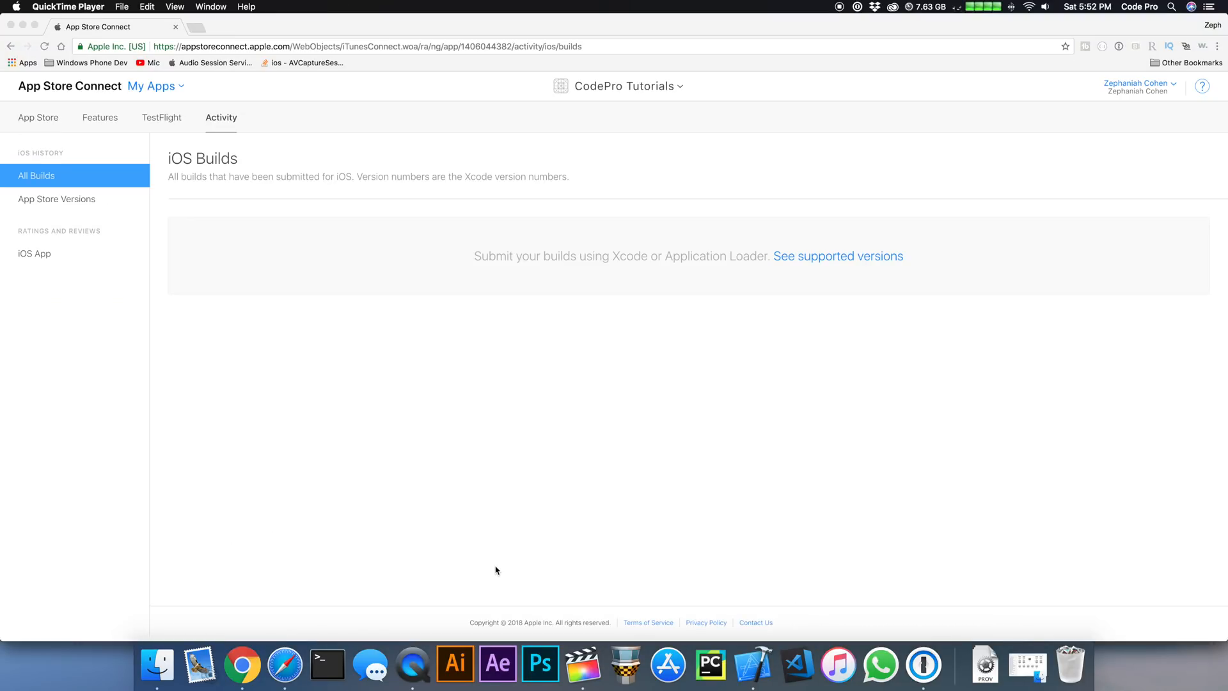
pyautogui.click(755, 672)
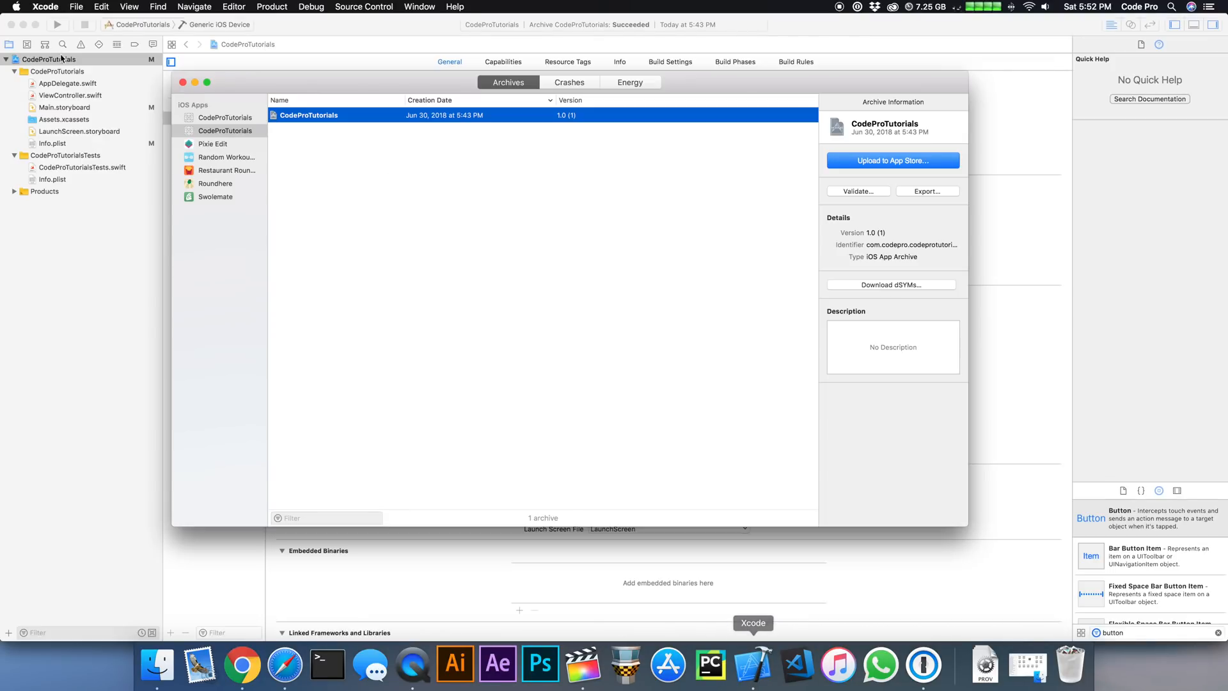
pyautogui.click(182, 77)
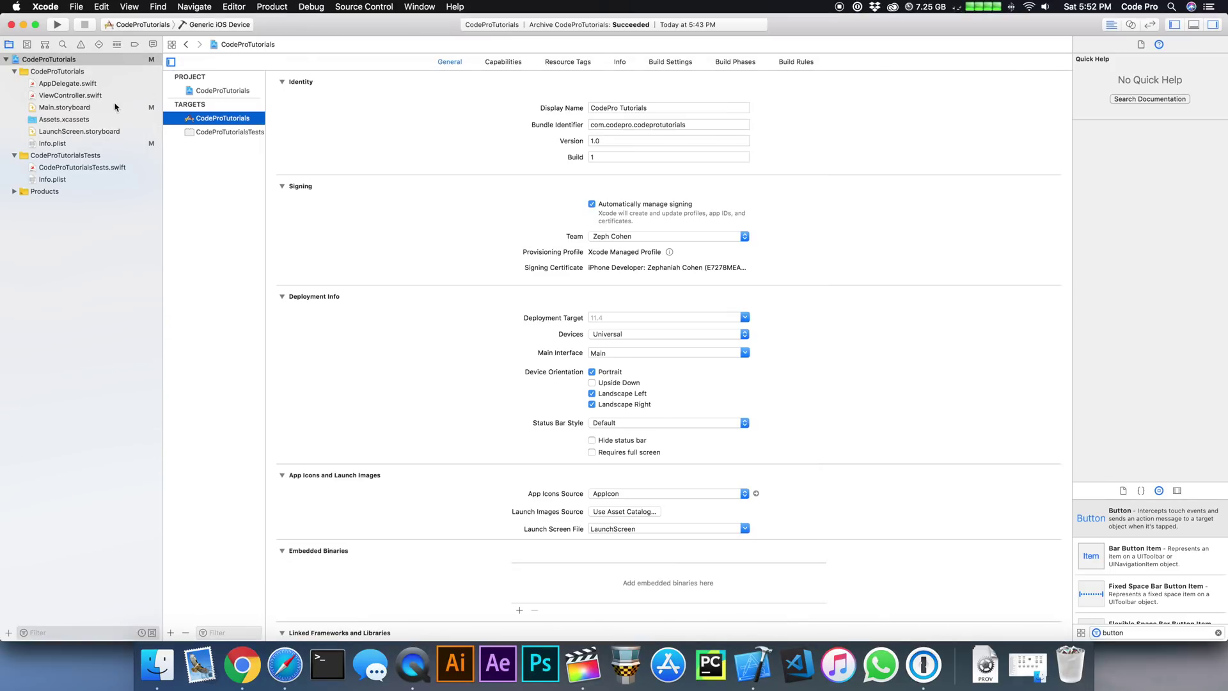
pyautogui.click(68, 119)
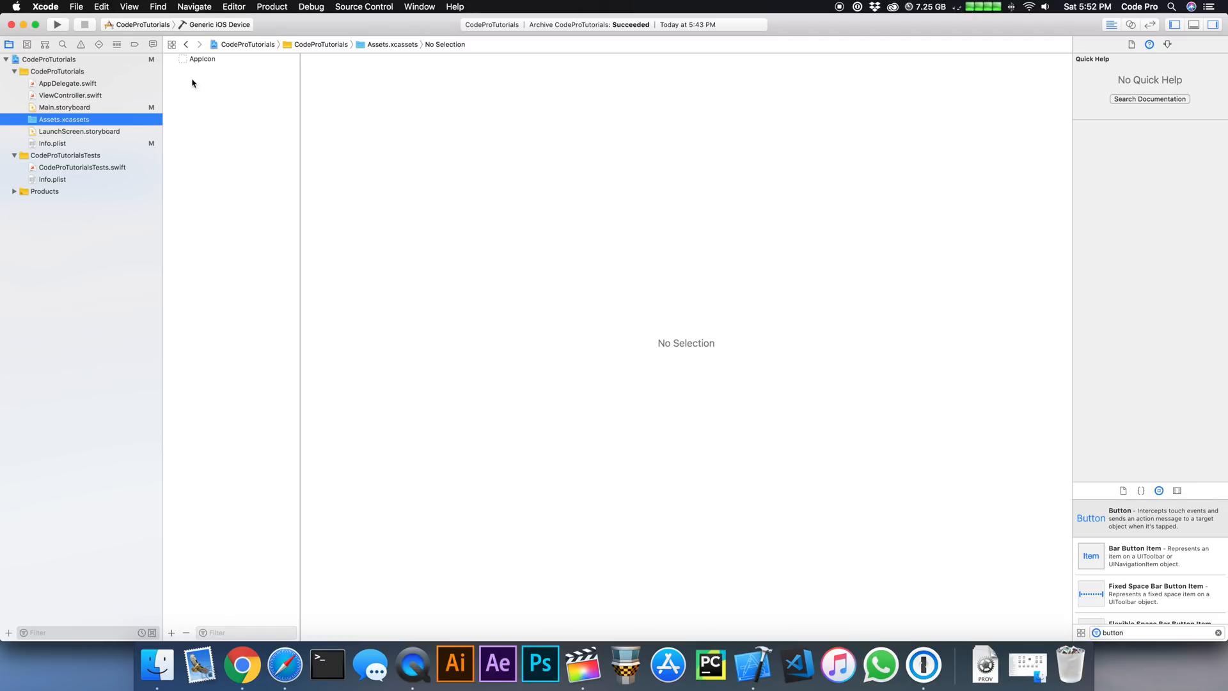
pyautogui.click(200, 62)
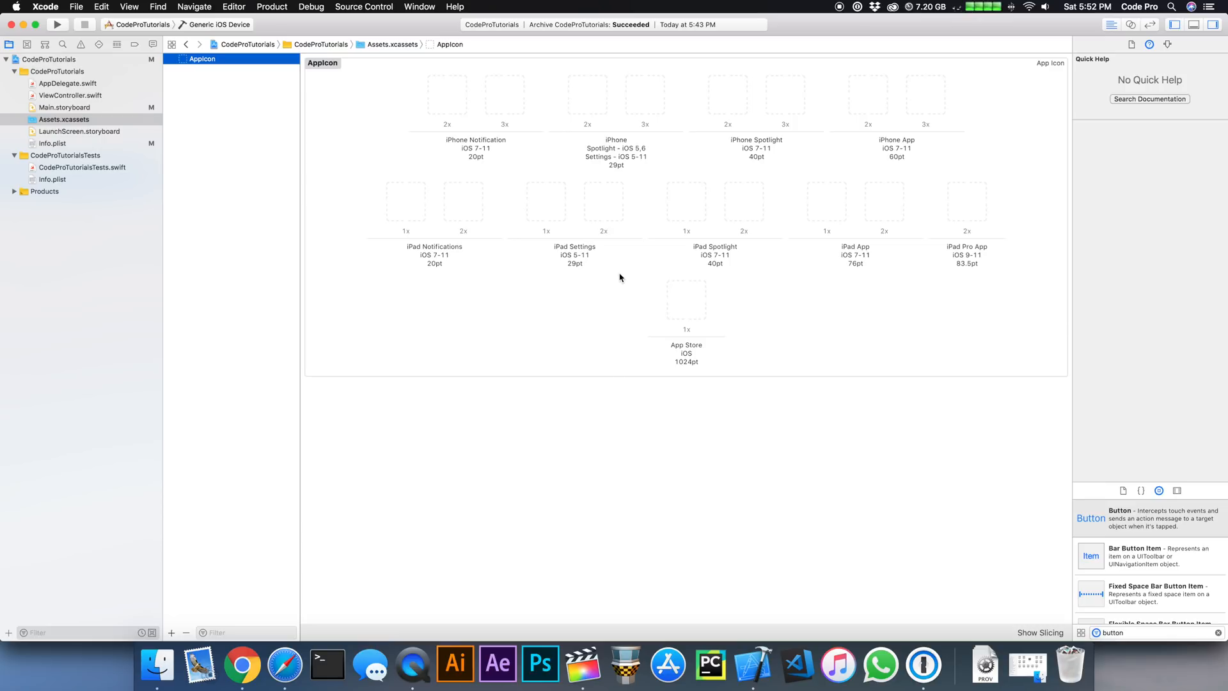
pyautogui.click(787, 336)
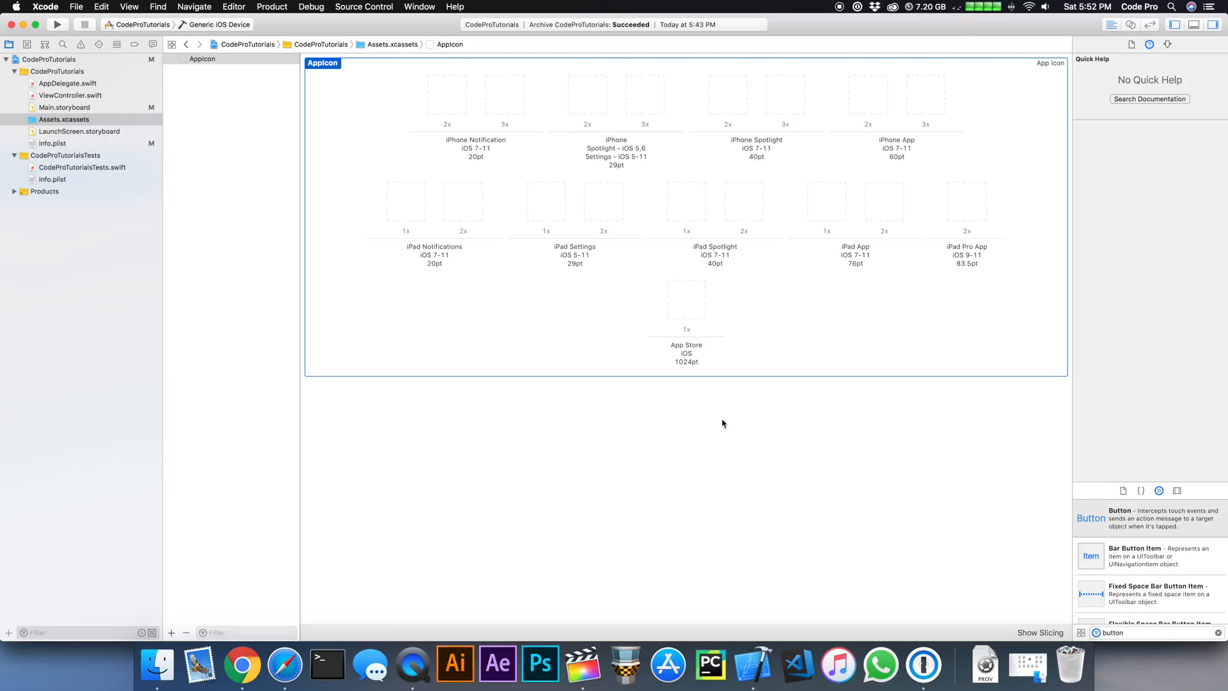
pyautogui.click(683, 309)
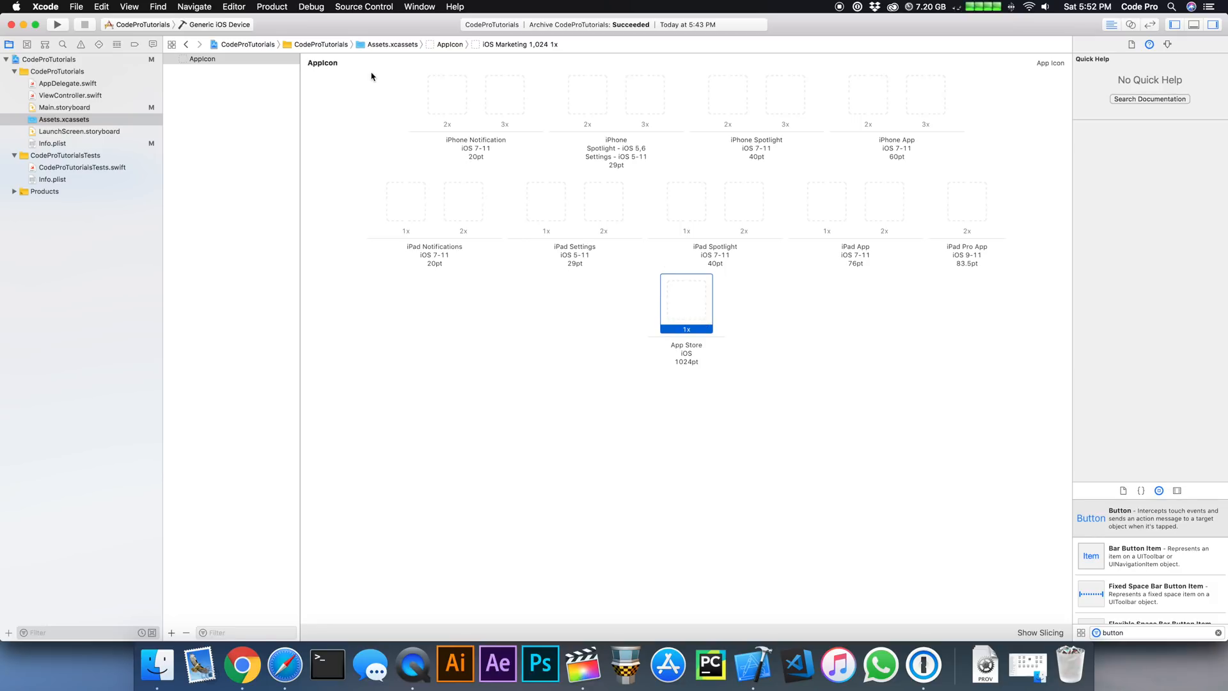
pyautogui.moveTo(375, 77); pyautogui.dragTo(1004, 421)
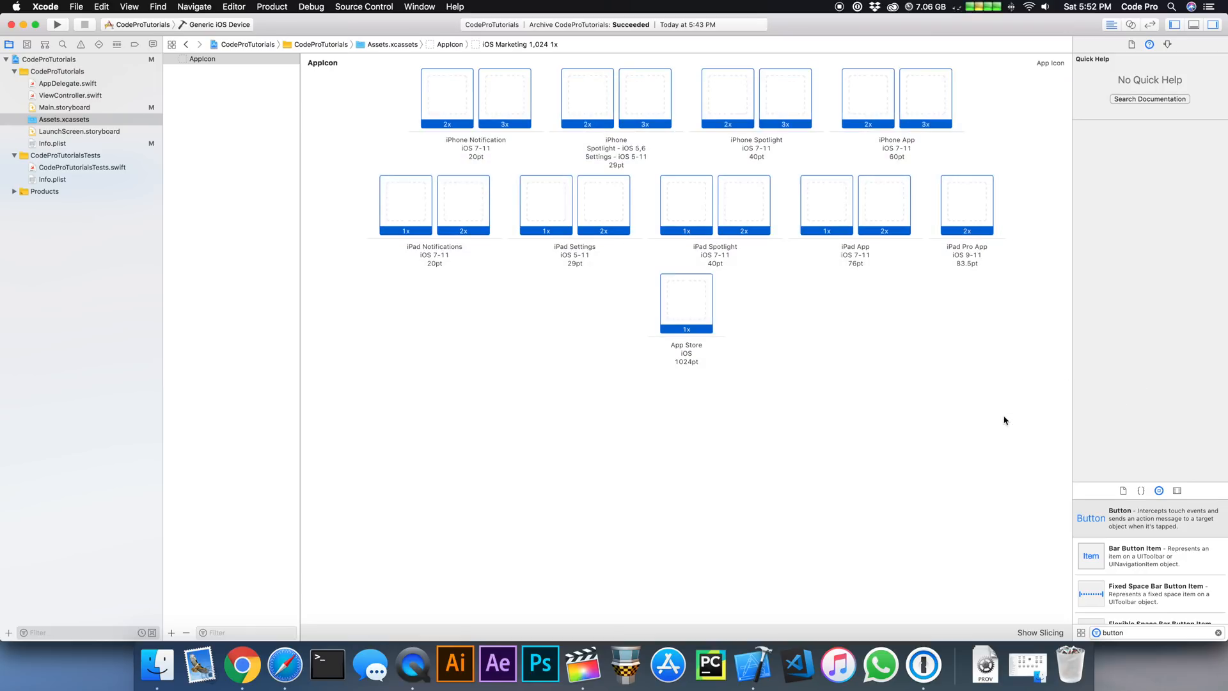
pyautogui.click(592, 280)
pyautogui.click(687, 309)
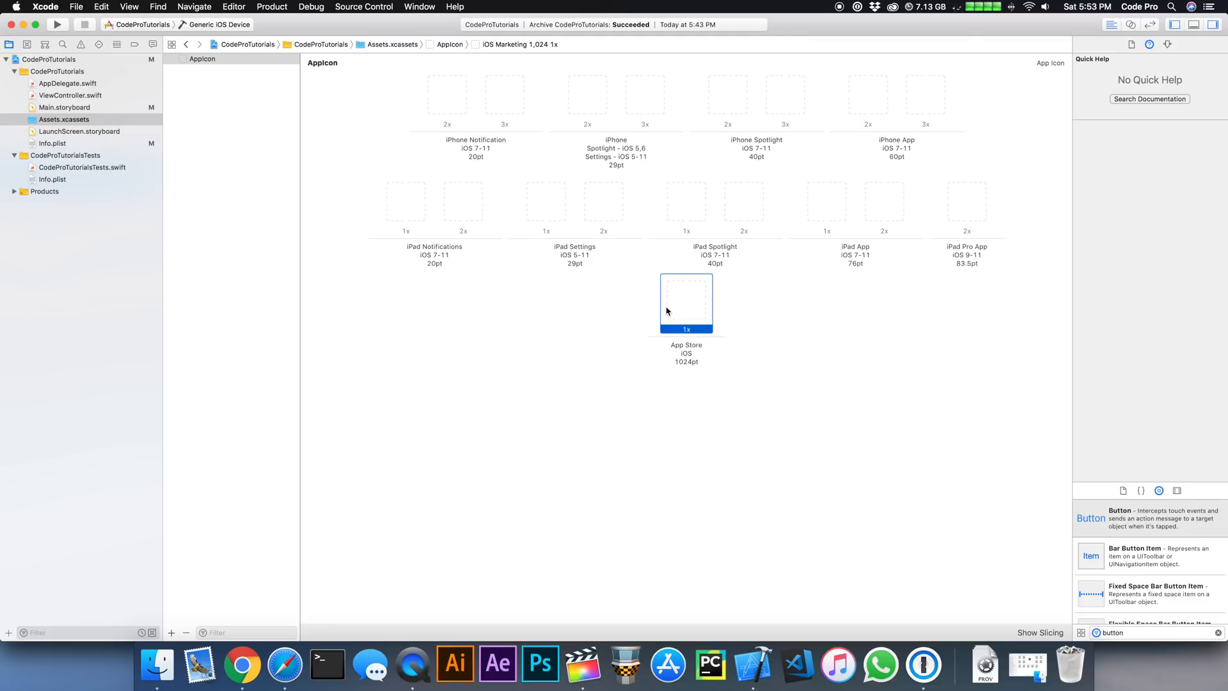
pyautogui.moveTo(374, 90); pyautogui.dragTo(1007, 347)
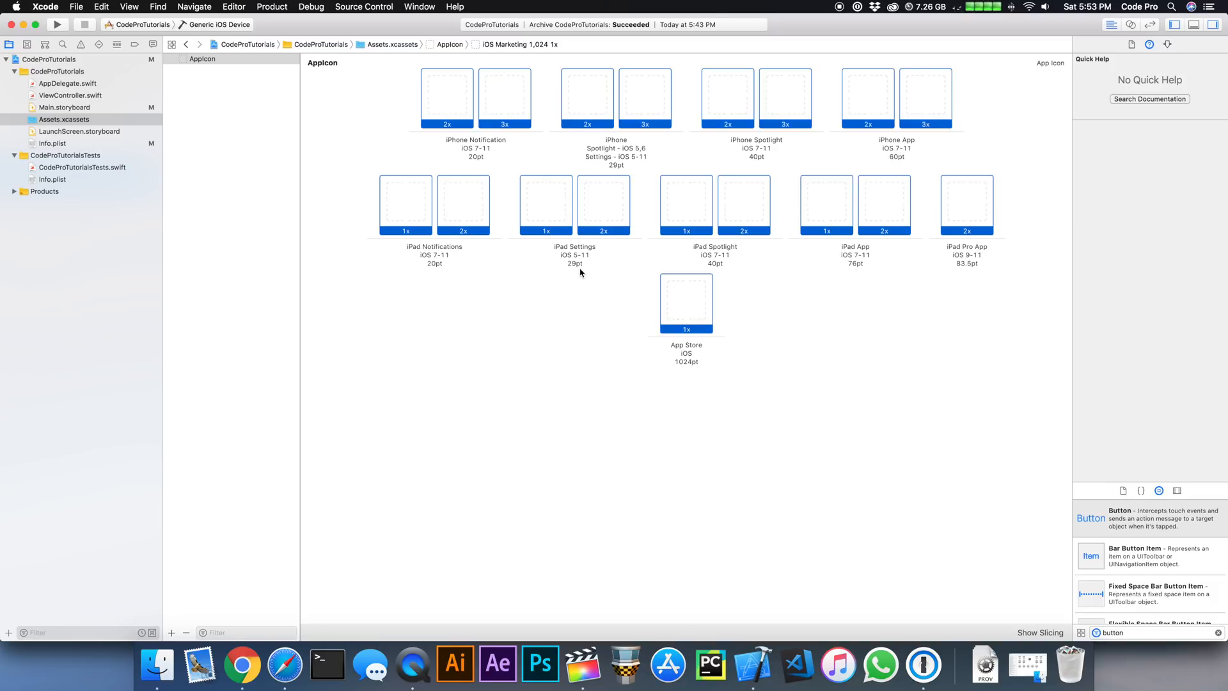
pyautogui.click(362, 113)
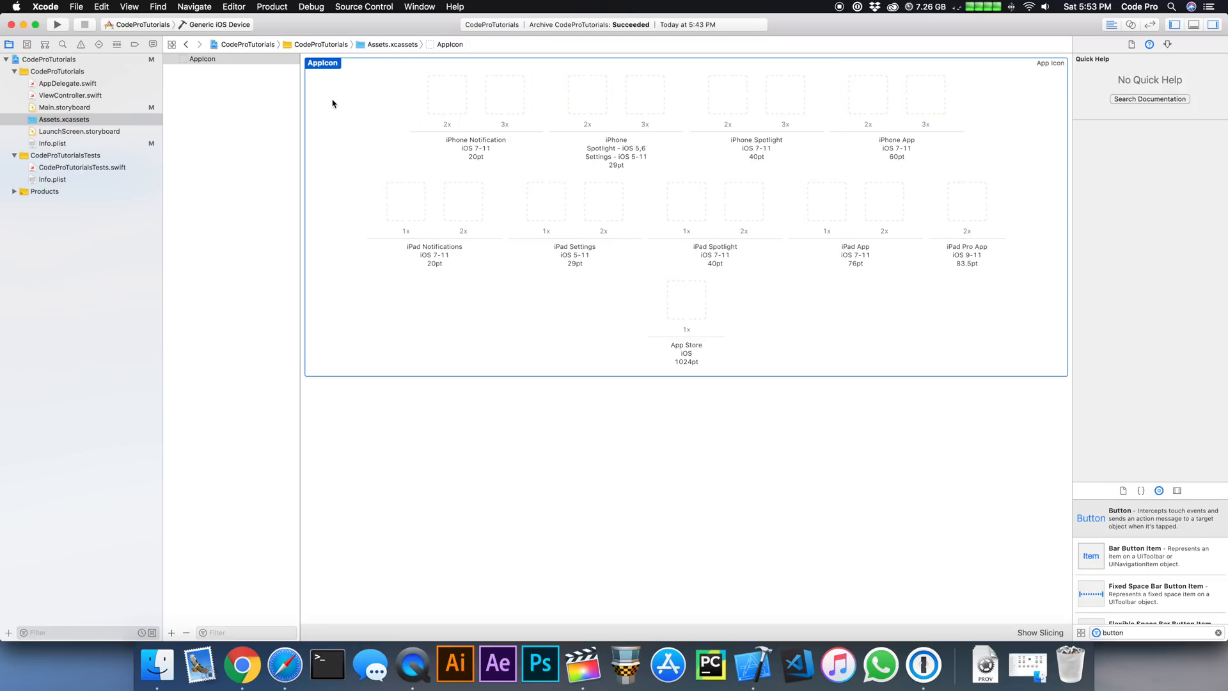
pyautogui.click(57, 60)
pyautogui.click(84, 120)
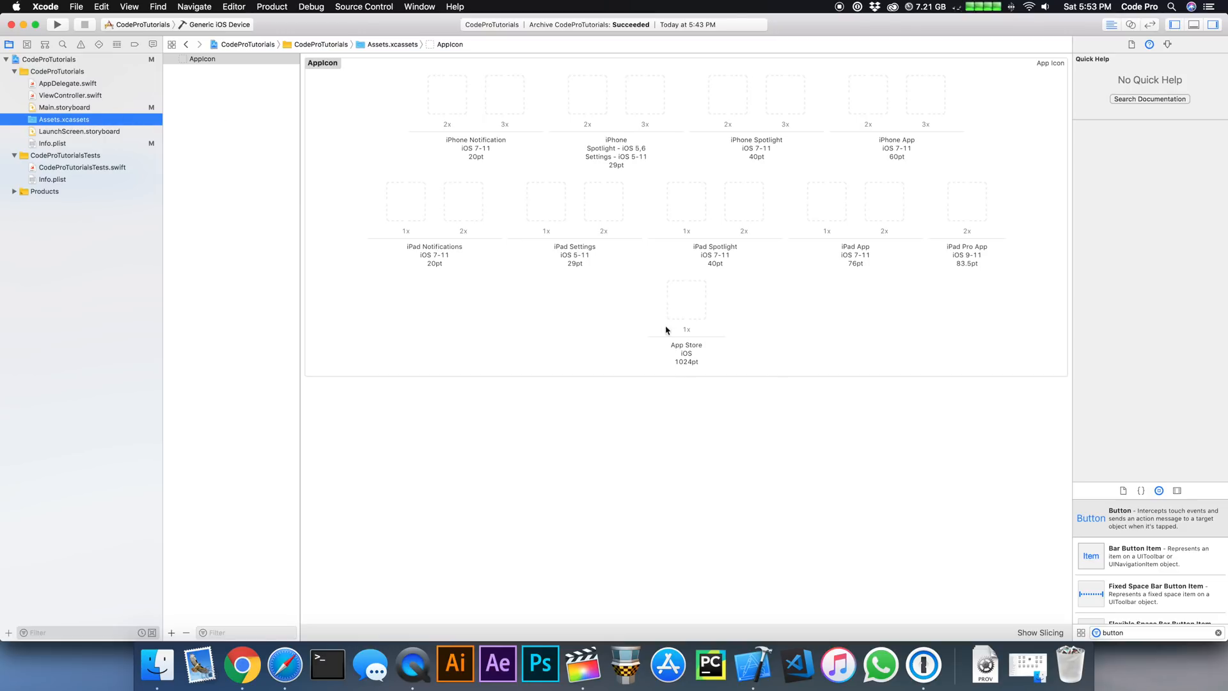
# Confirm the CodeProTutorials App Icons Source stays AppIcon, then return to the browser
pyautogui.click(50, 59)
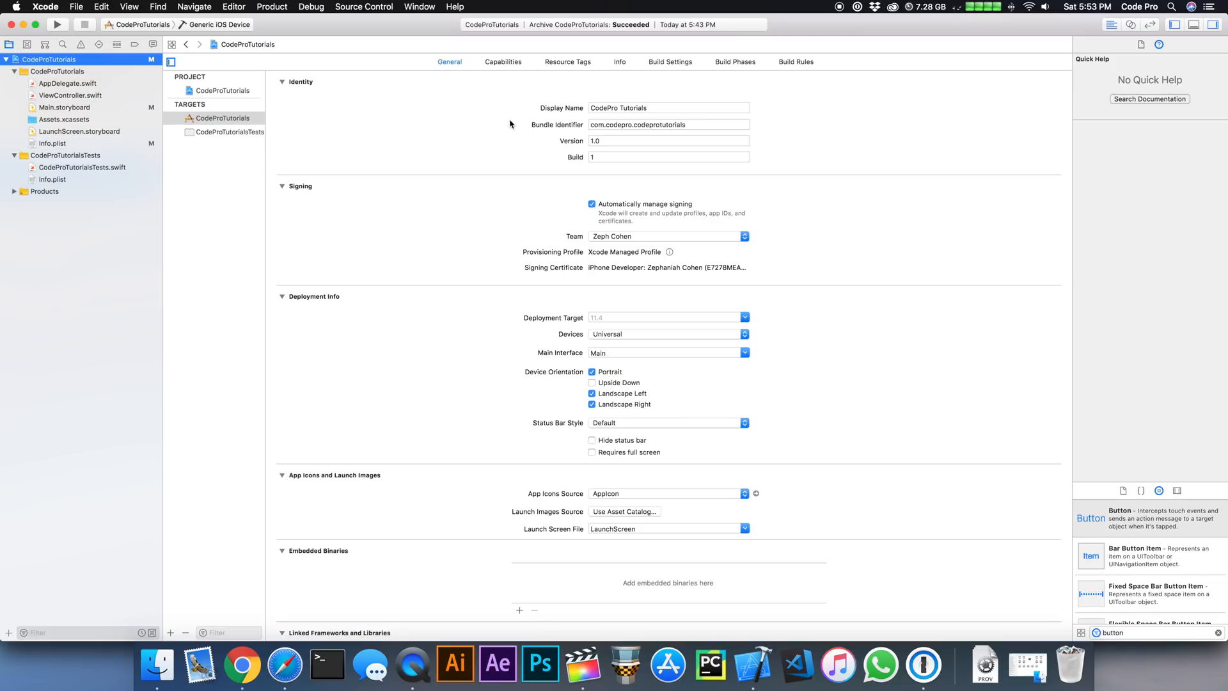
pyautogui.scroll(-1, 521, 430)
pyautogui.scroll(-1, 371, 485)
pyautogui.scroll(-1, 318, 461)
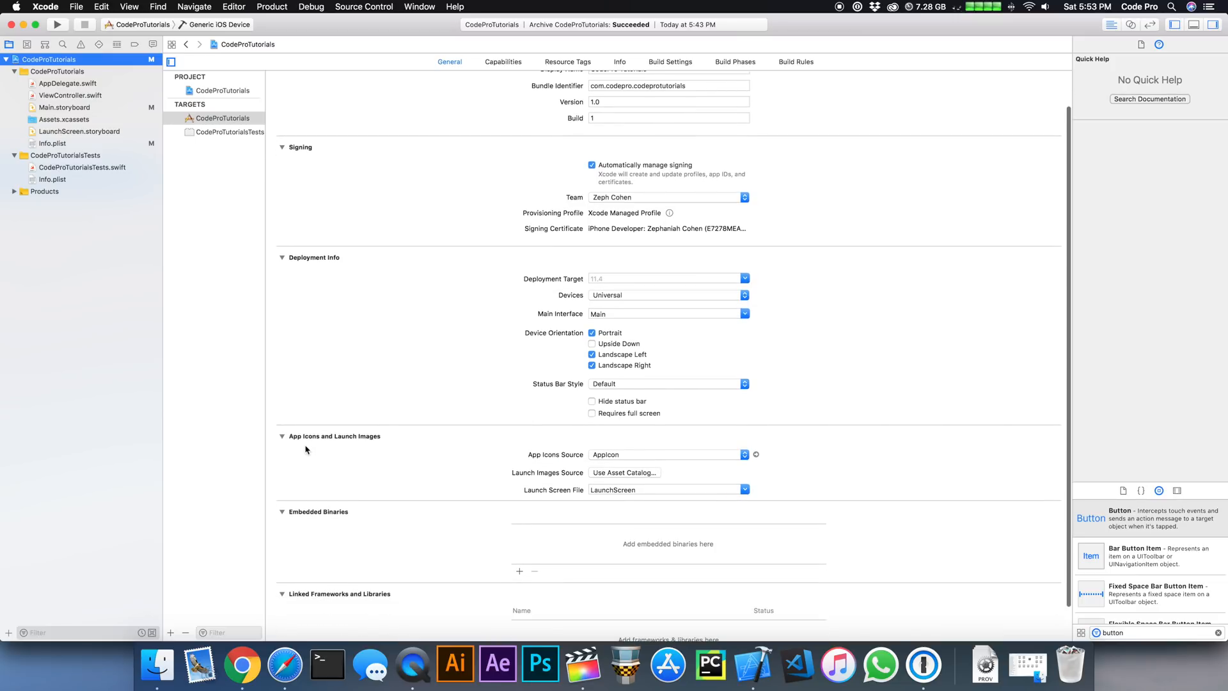
pyautogui.scroll(-1, 452, 455)
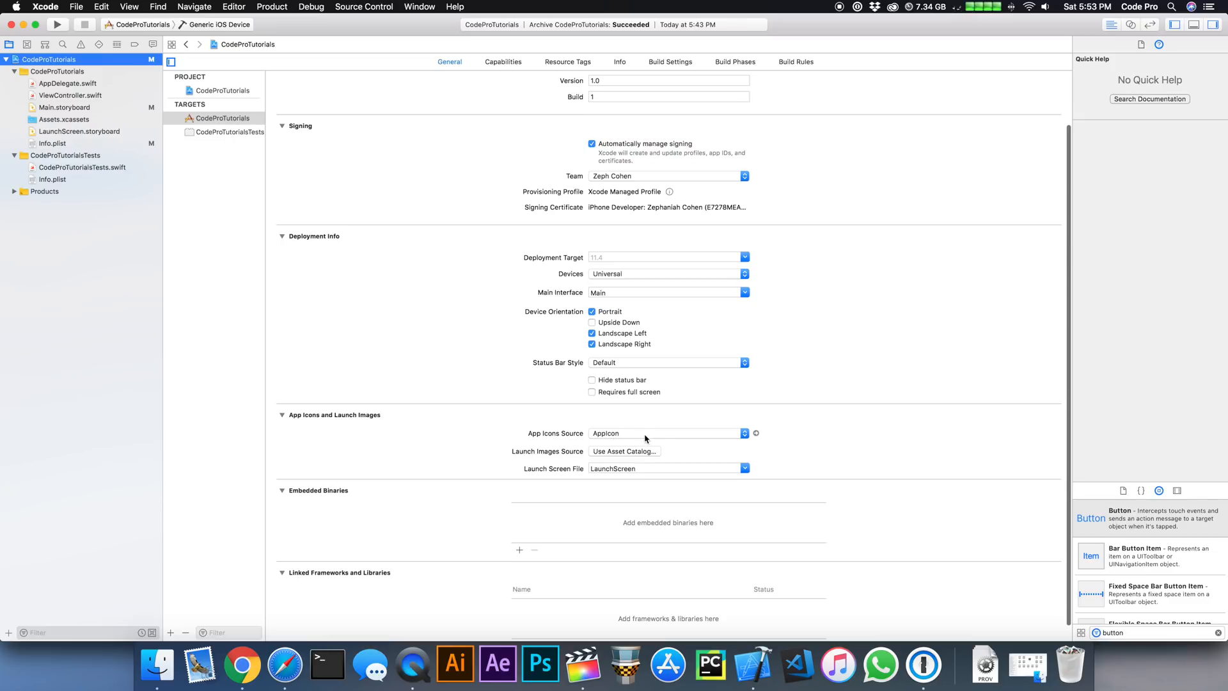
pyautogui.click(672, 436)
pyautogui.click(664, 434)
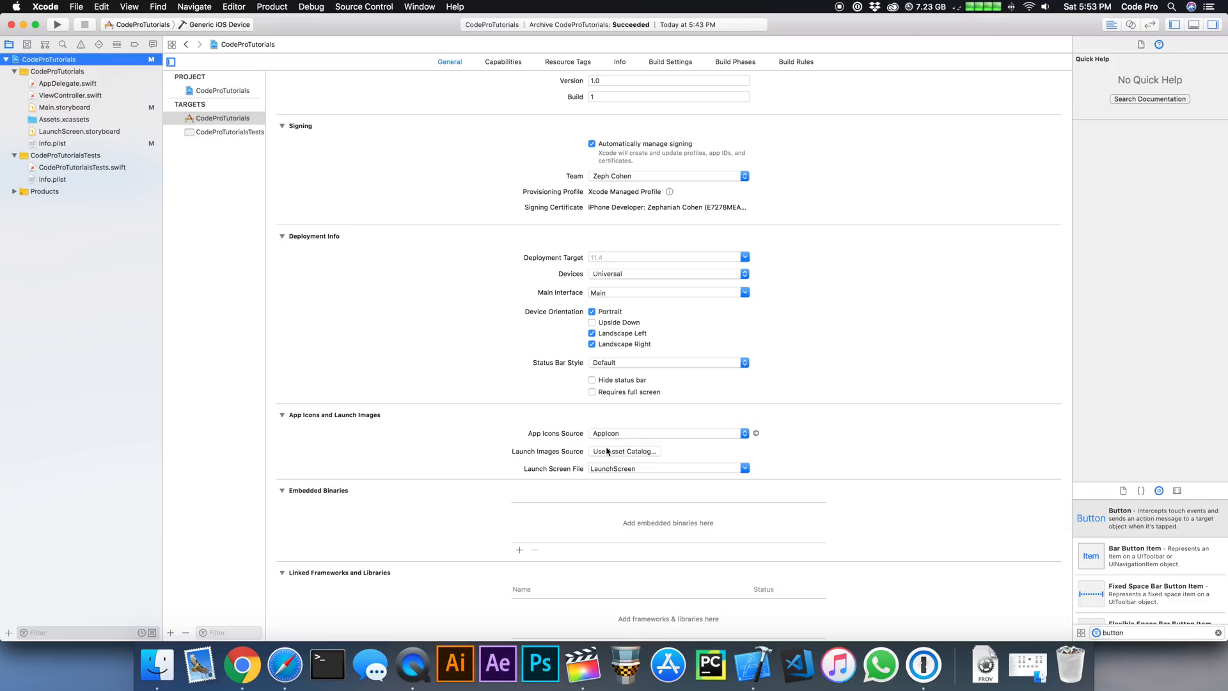
pyautogui.scroll(-1, 715, 450)
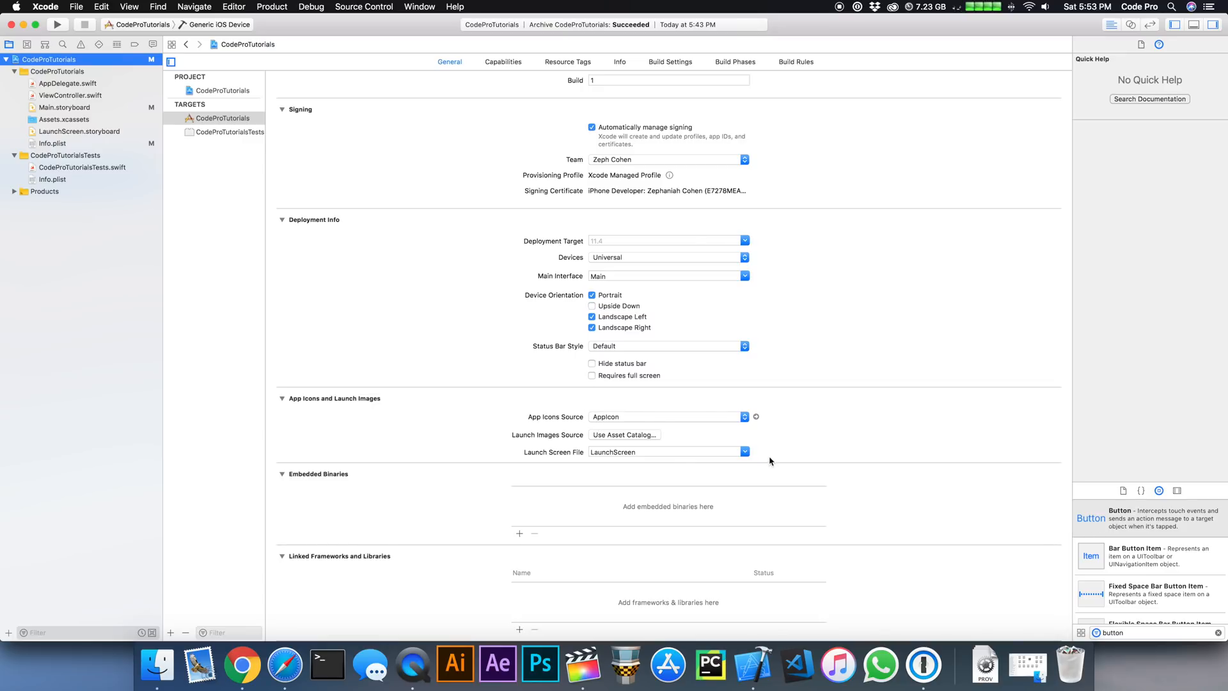
pyautogui.scroll(3, 767, 451)
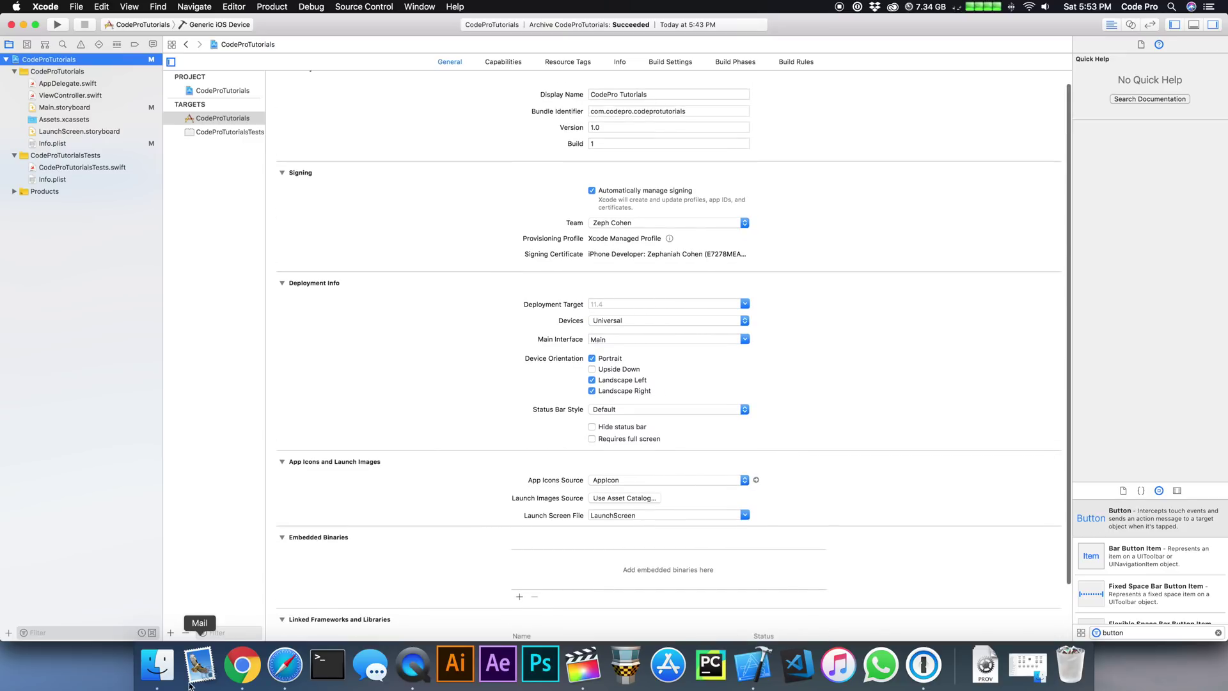
pyautogui.click(243, 665)
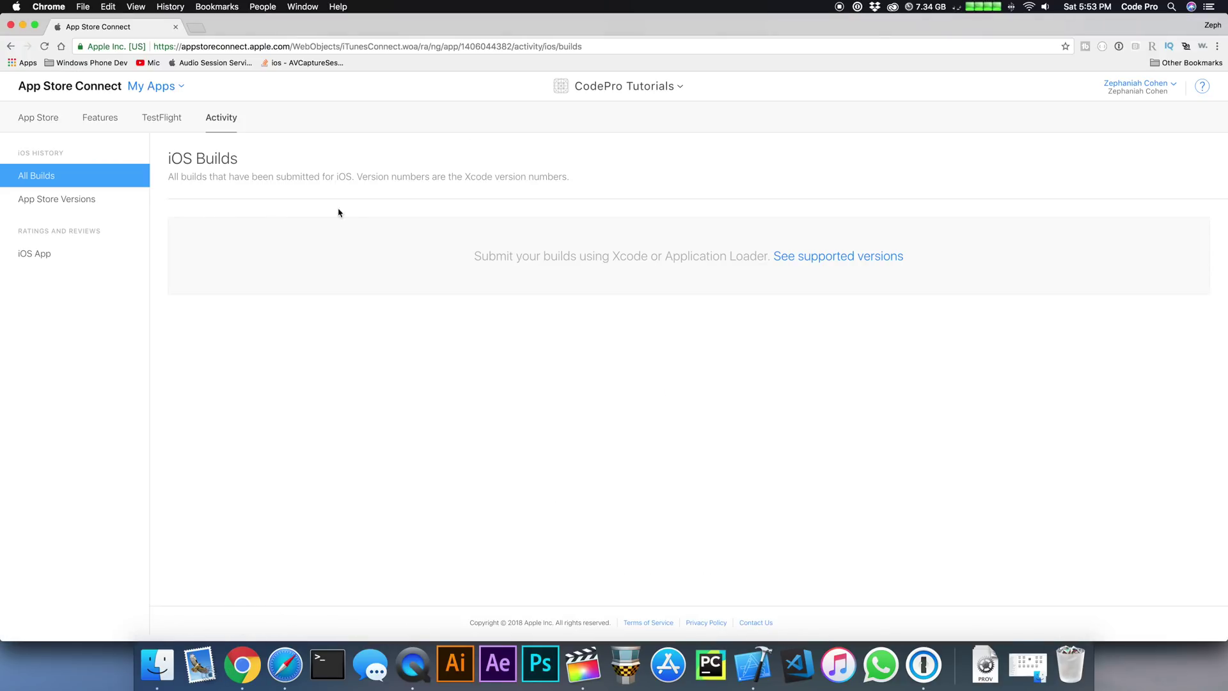
# From the App Store tab, go to the 1.0 Prepare for Submission page with no build yet
pyautogui.click(38, 120)
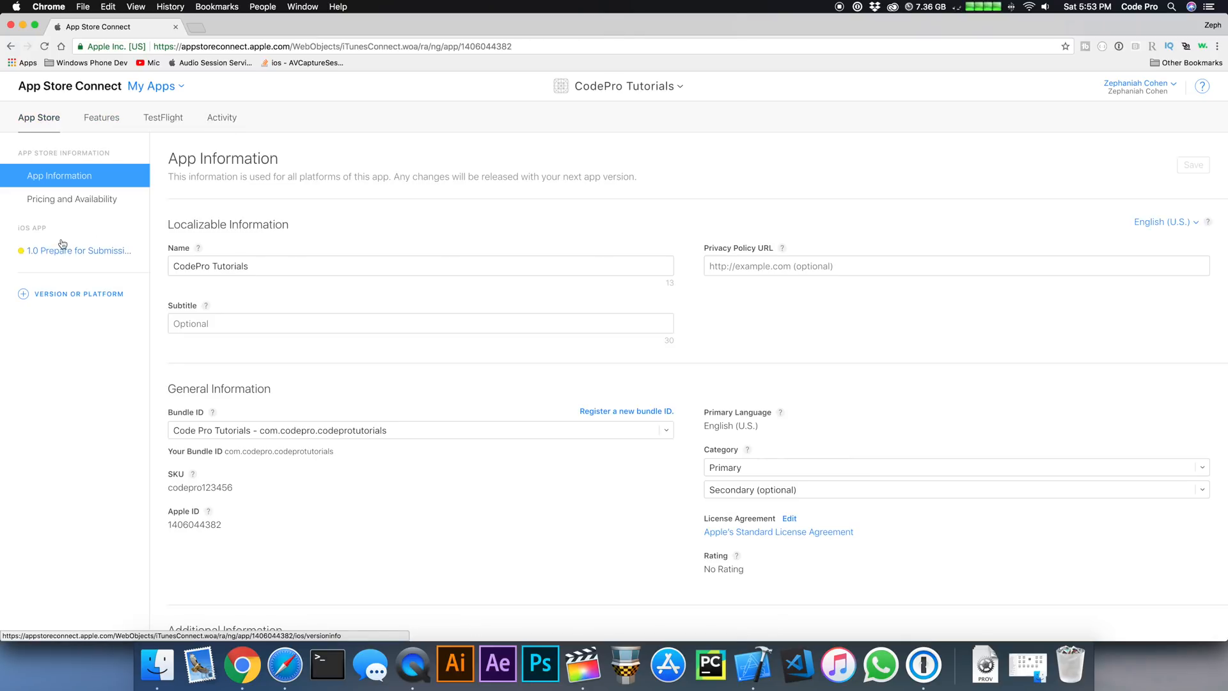
pyautogui.scroll(-2, 293, 261)
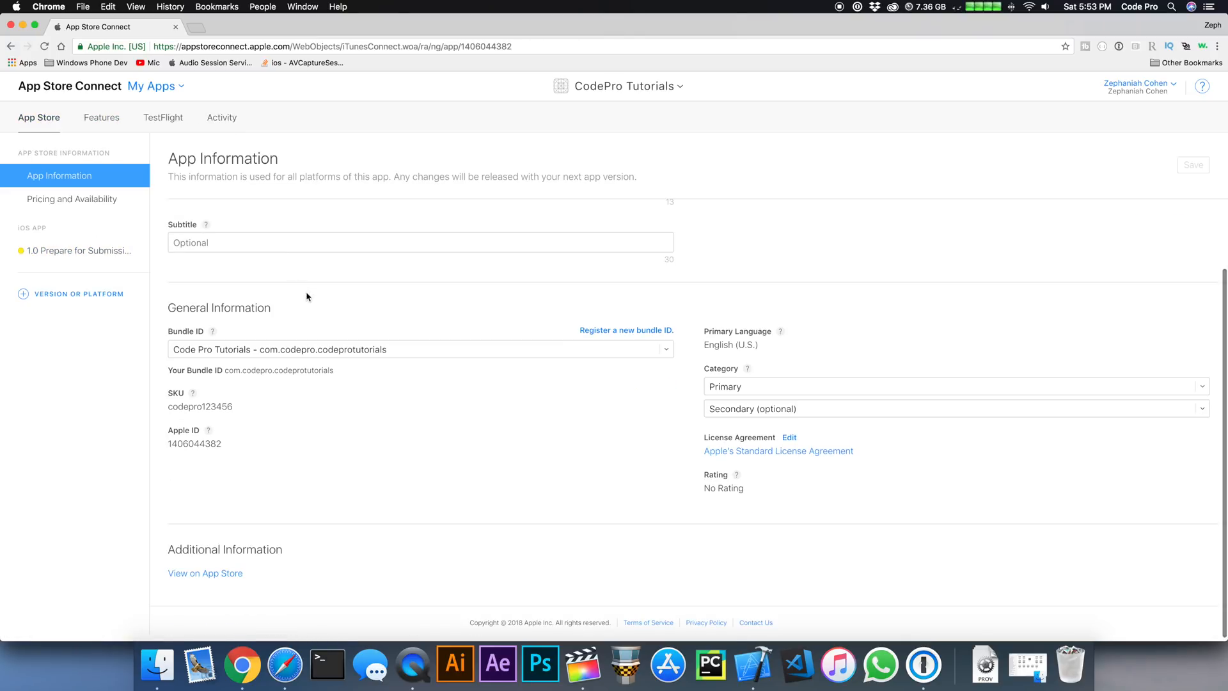
pyautogui.scroll(2, 305, 297)
pyautogui.click(65, 251)
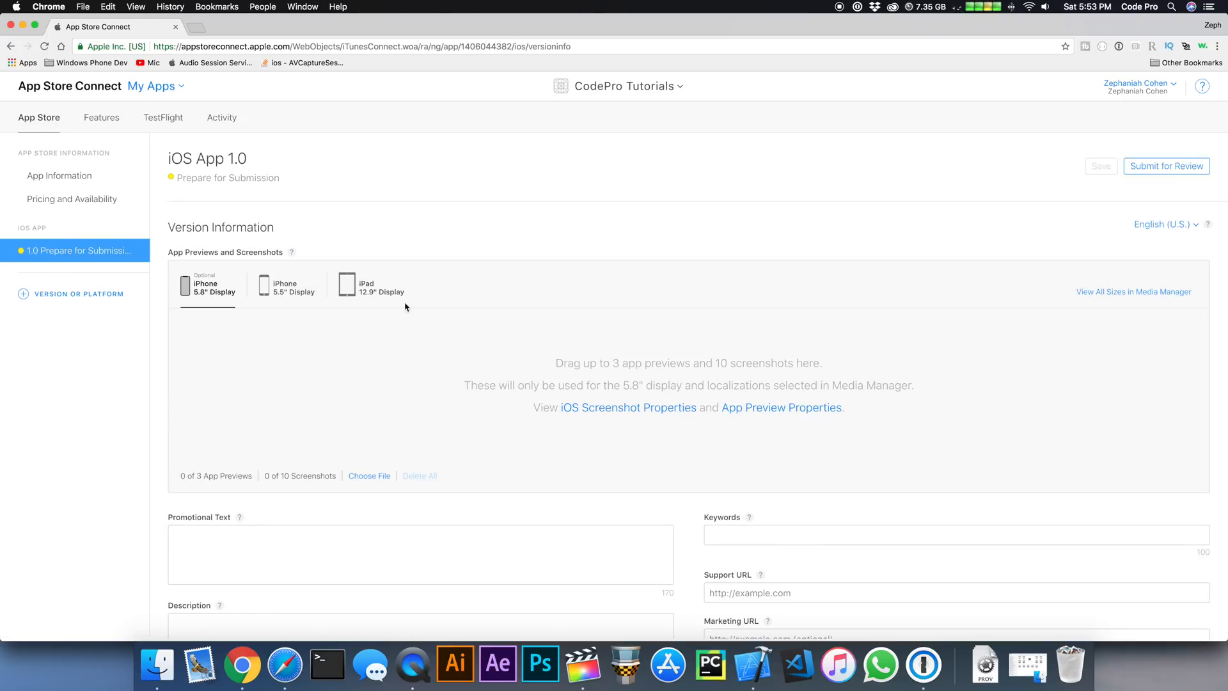
pyautogui.scroll(-5, 422, 346)
pyautogui.scroll(-5, 422, 383)
pyautogui.scroll(3, 417, 382)
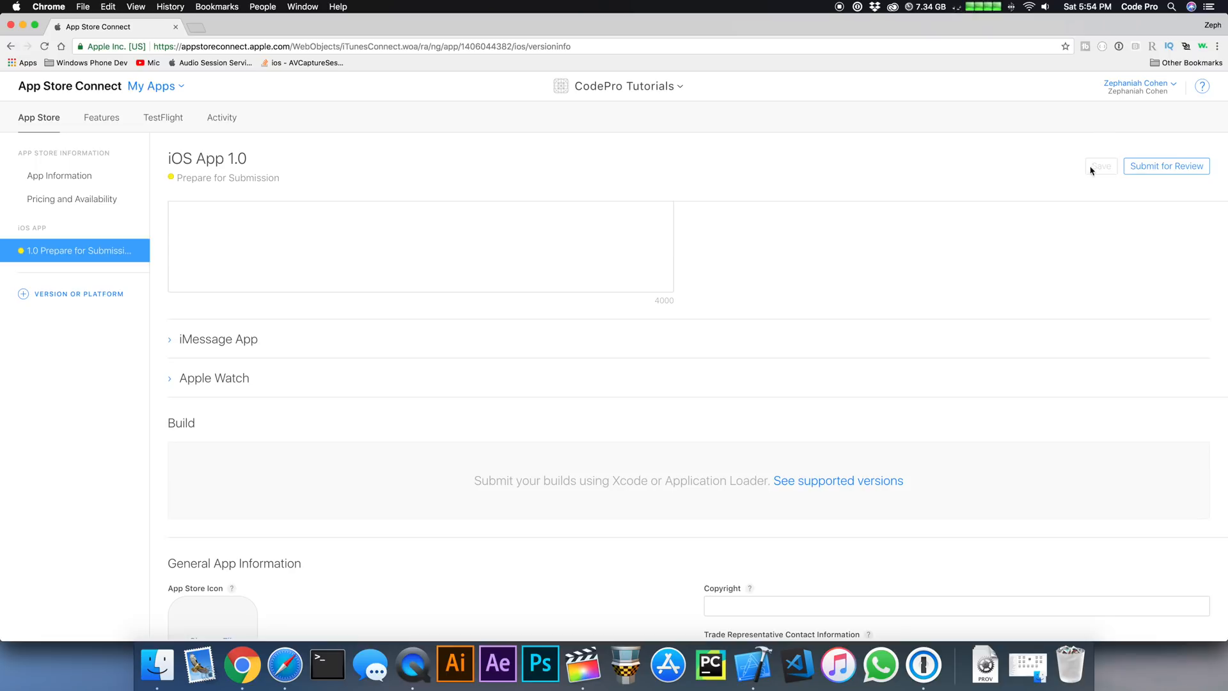
pyautogui.scroll(5, 461, 381)
pyautogui.scroll(3, 459, 376)
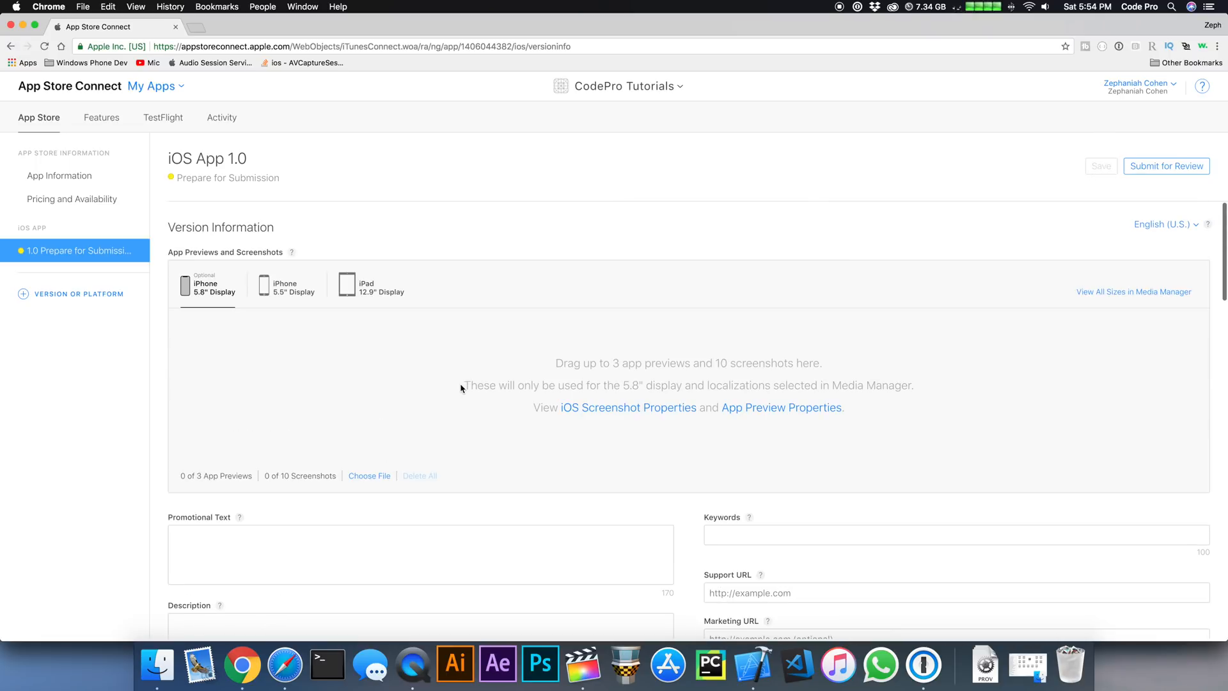
pyautogui.scroll(-2, 624, 480)
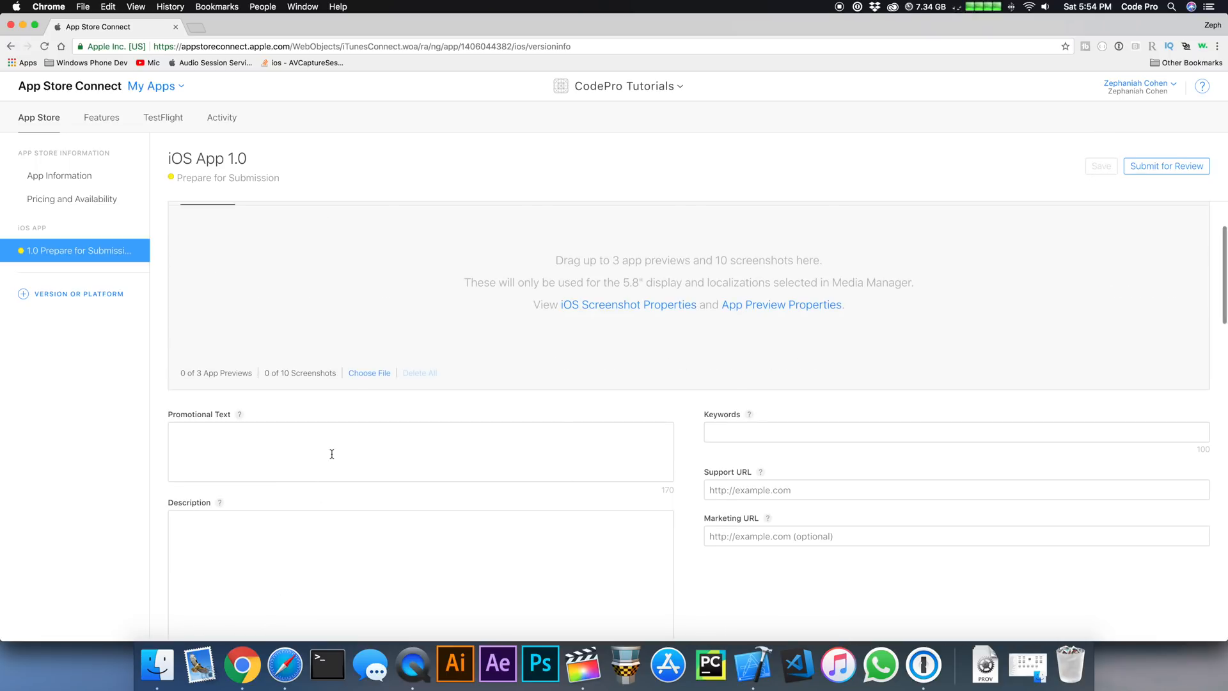
pyautogui.scroll(2, 369, 576)
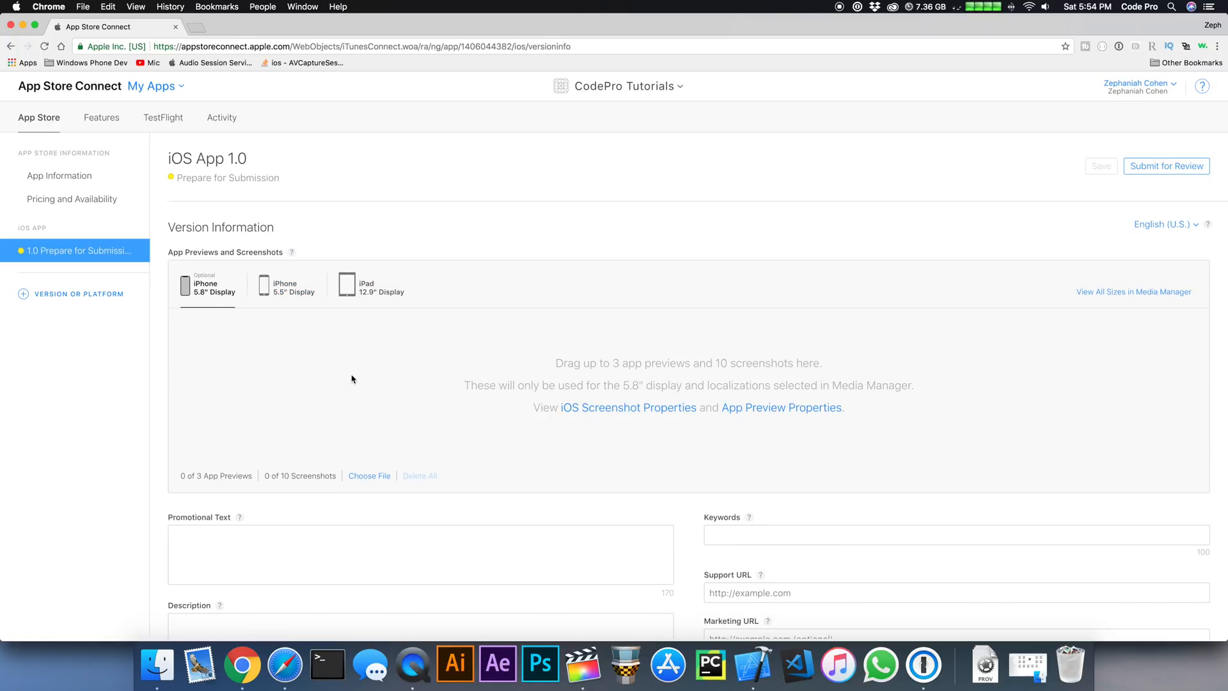
pyautogui.scroll(-10, 364, 384)
pyautogui.scroll(2, 384, 408)
pyautogui.scroll(4, 387, 414)
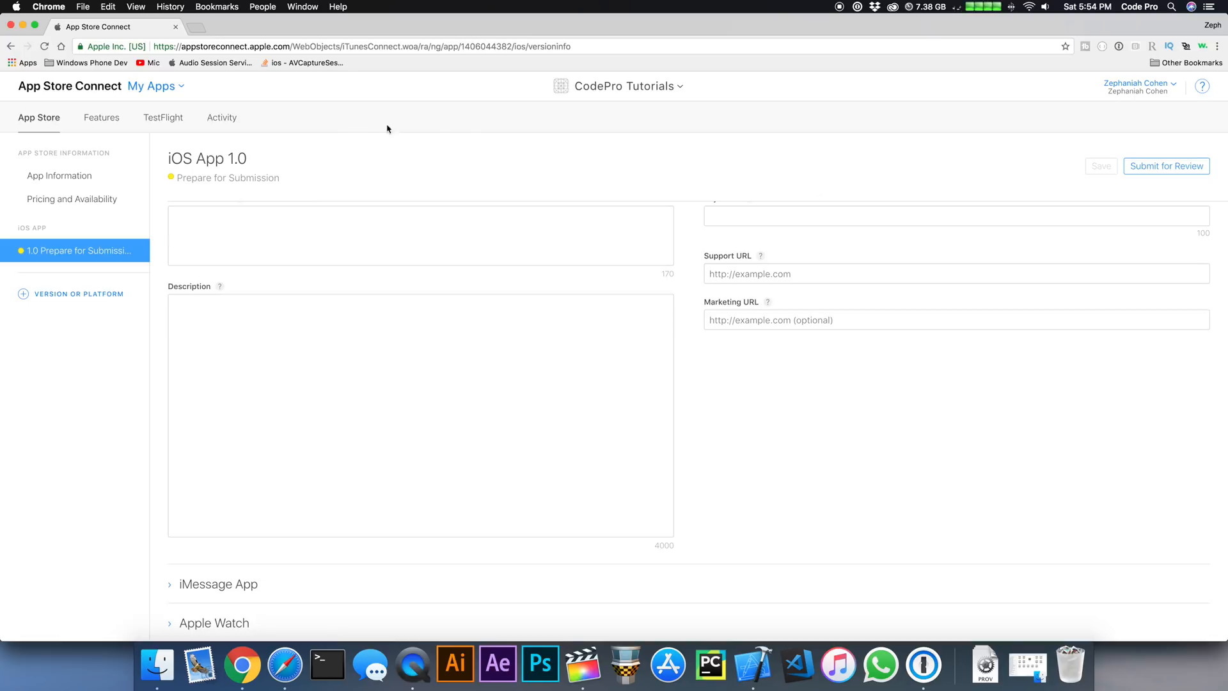
pyautogui.scroll(-3, 564, 254)
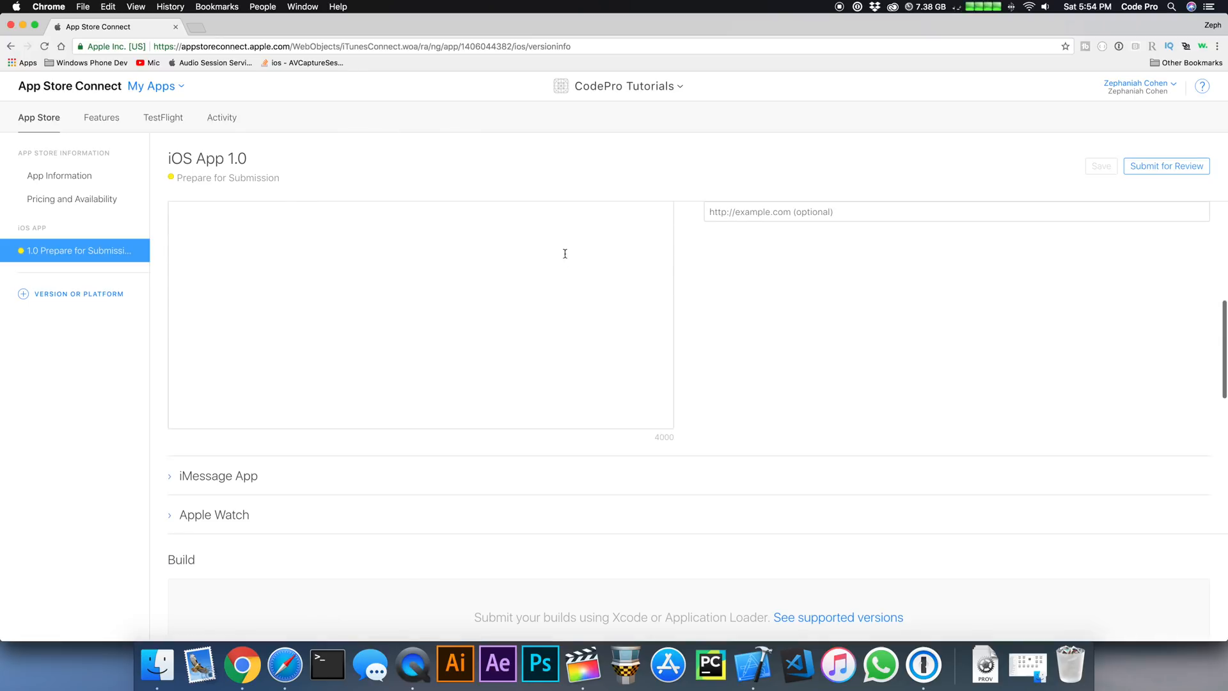